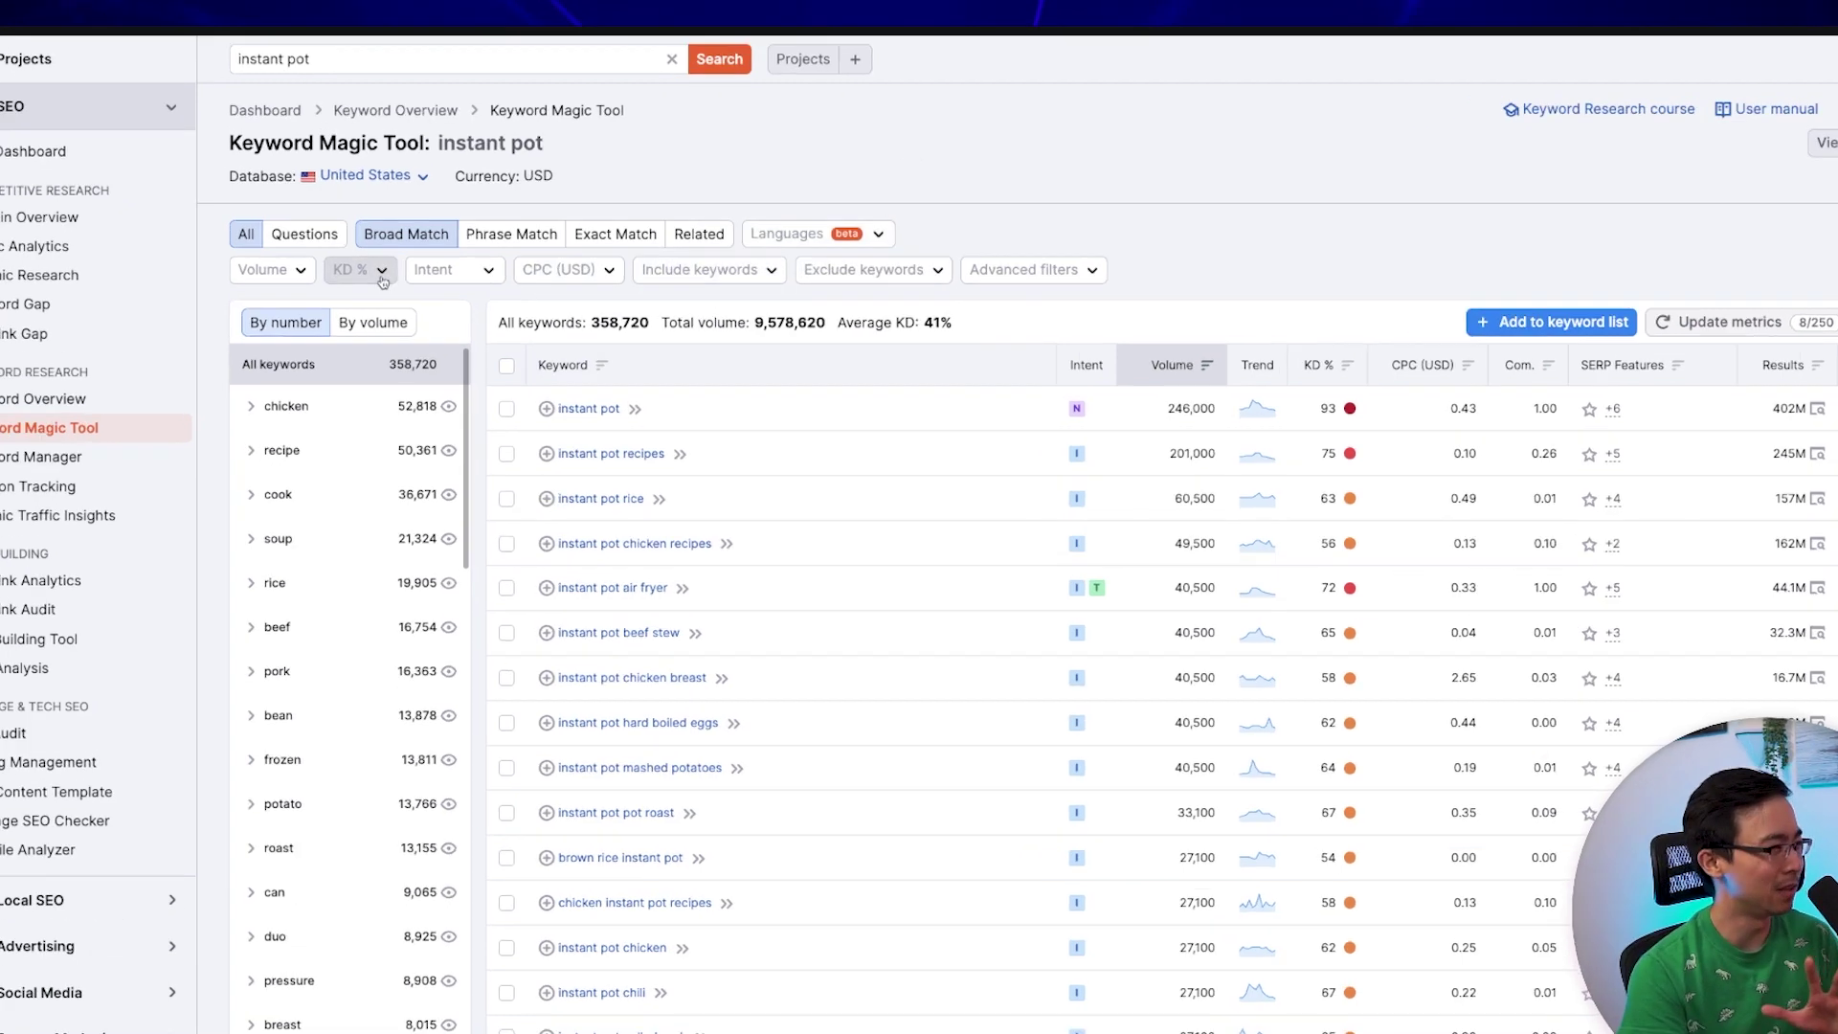
# Limit keyword difficulty to a custom range of 0–30%.
pyautogui.click(382, 273)
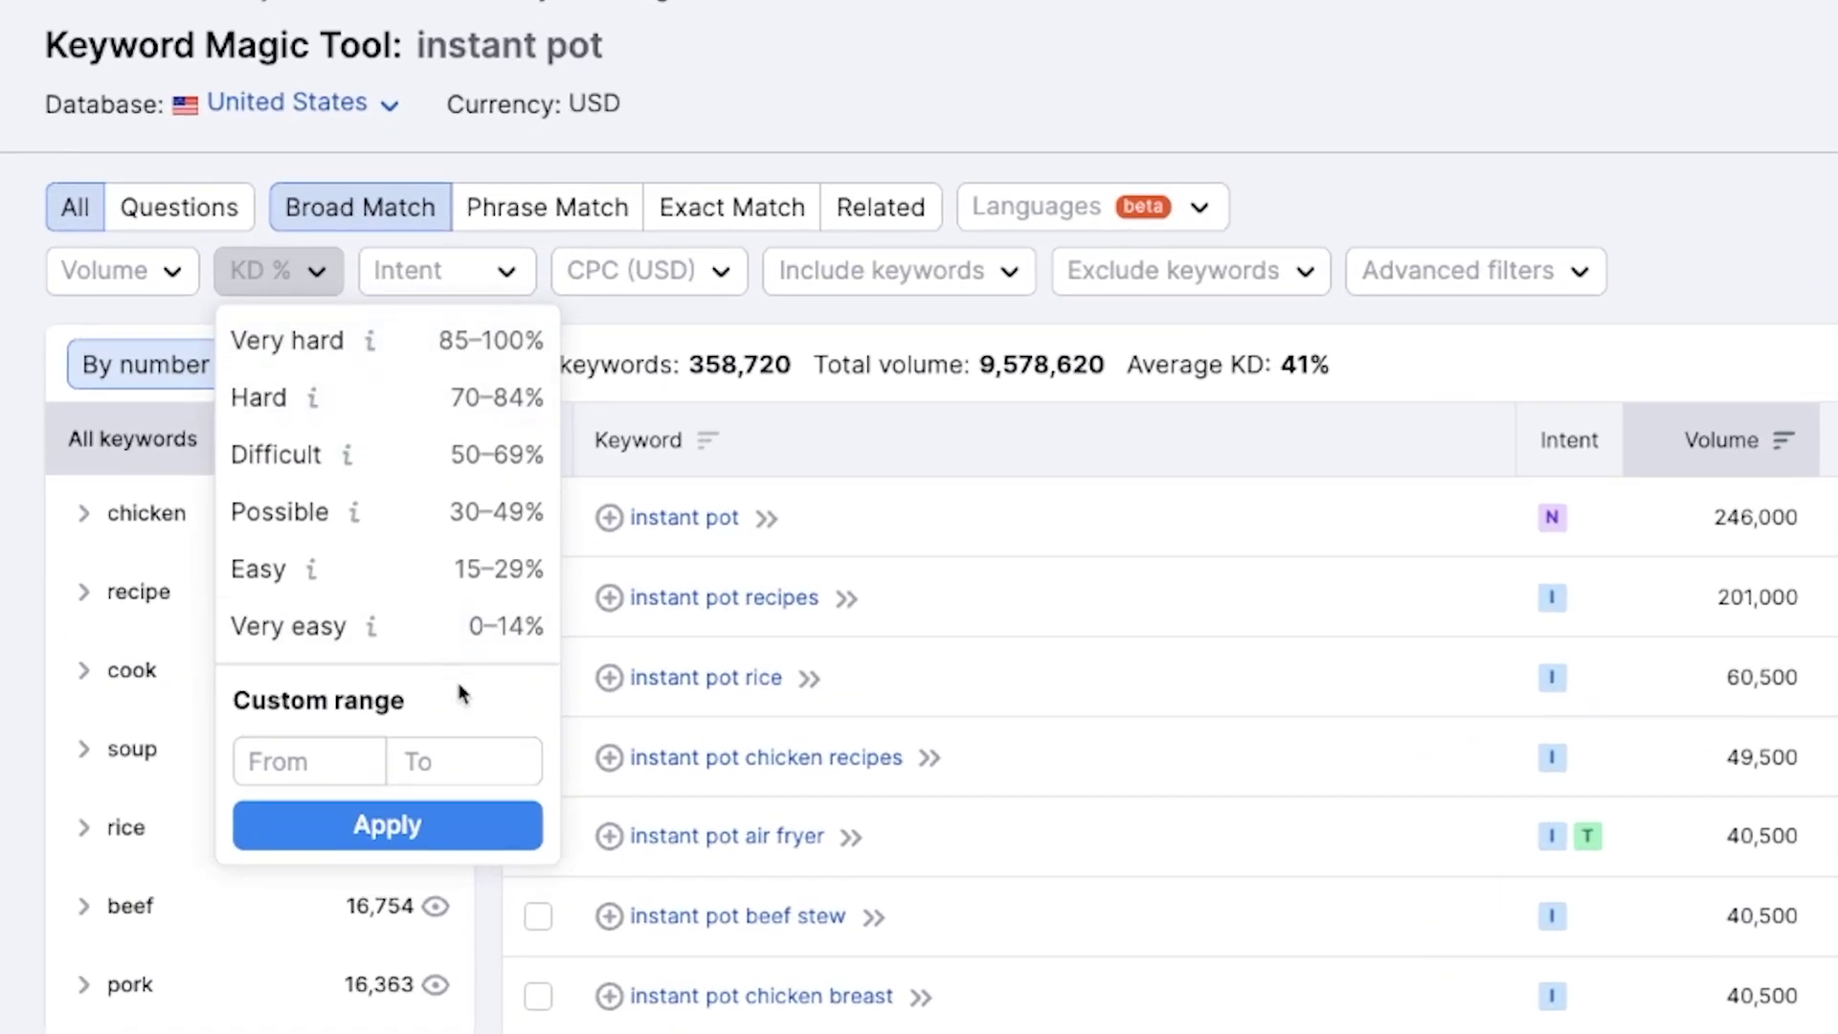
pyautogui.click(481, 782)
pyautogui.write('30')
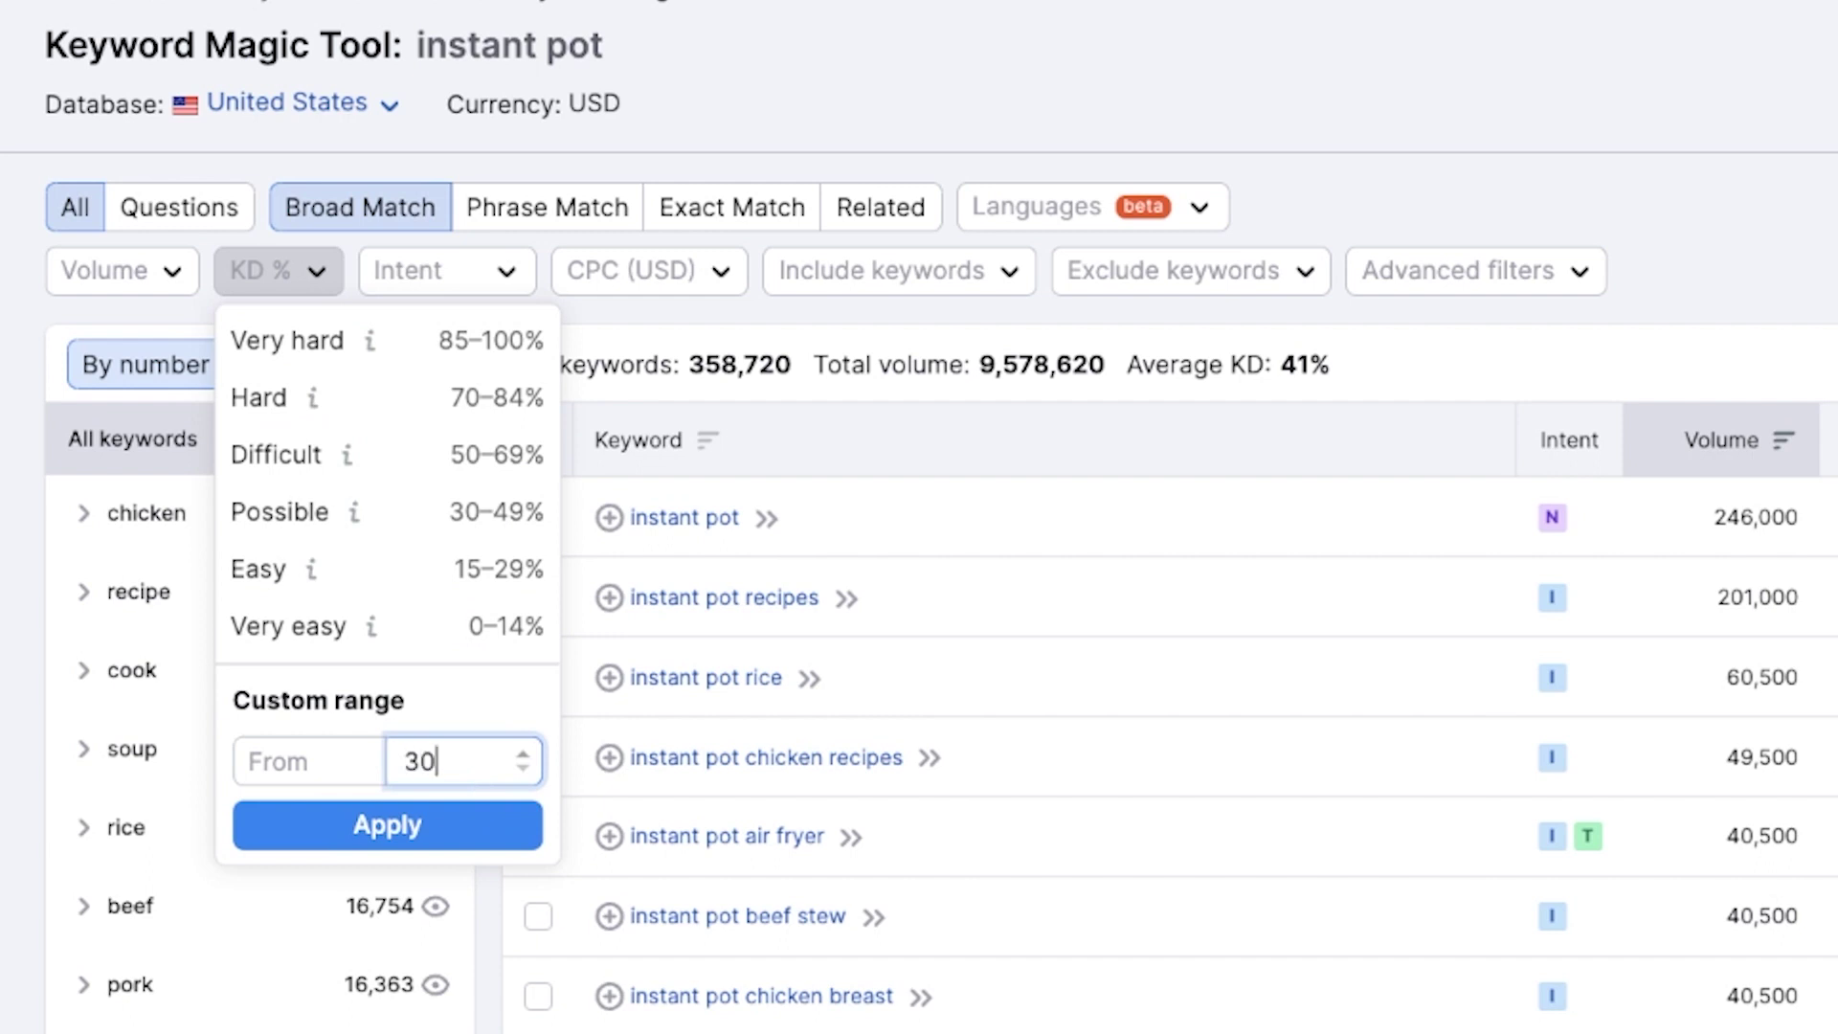
pyautogui.click(498, 835)
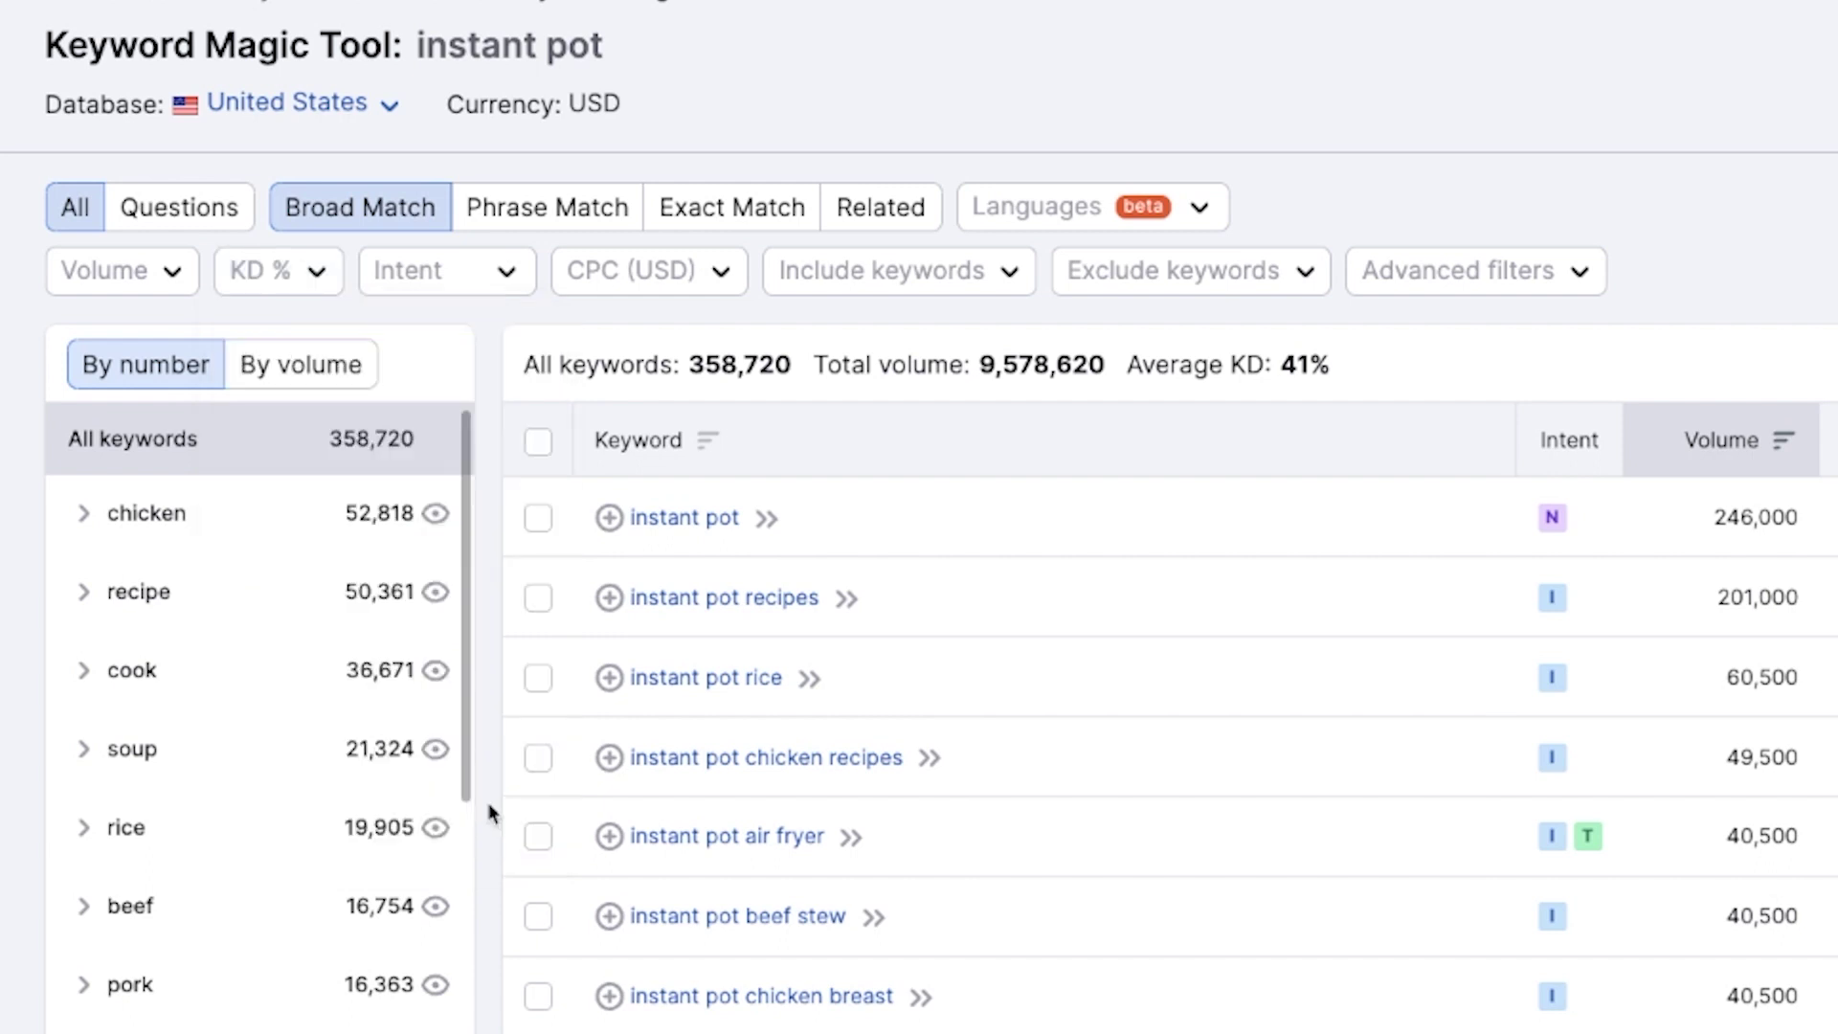
# Keep keywords of at least 3 words with volume up to 10,000.
pyautogui.click(1510, 275)
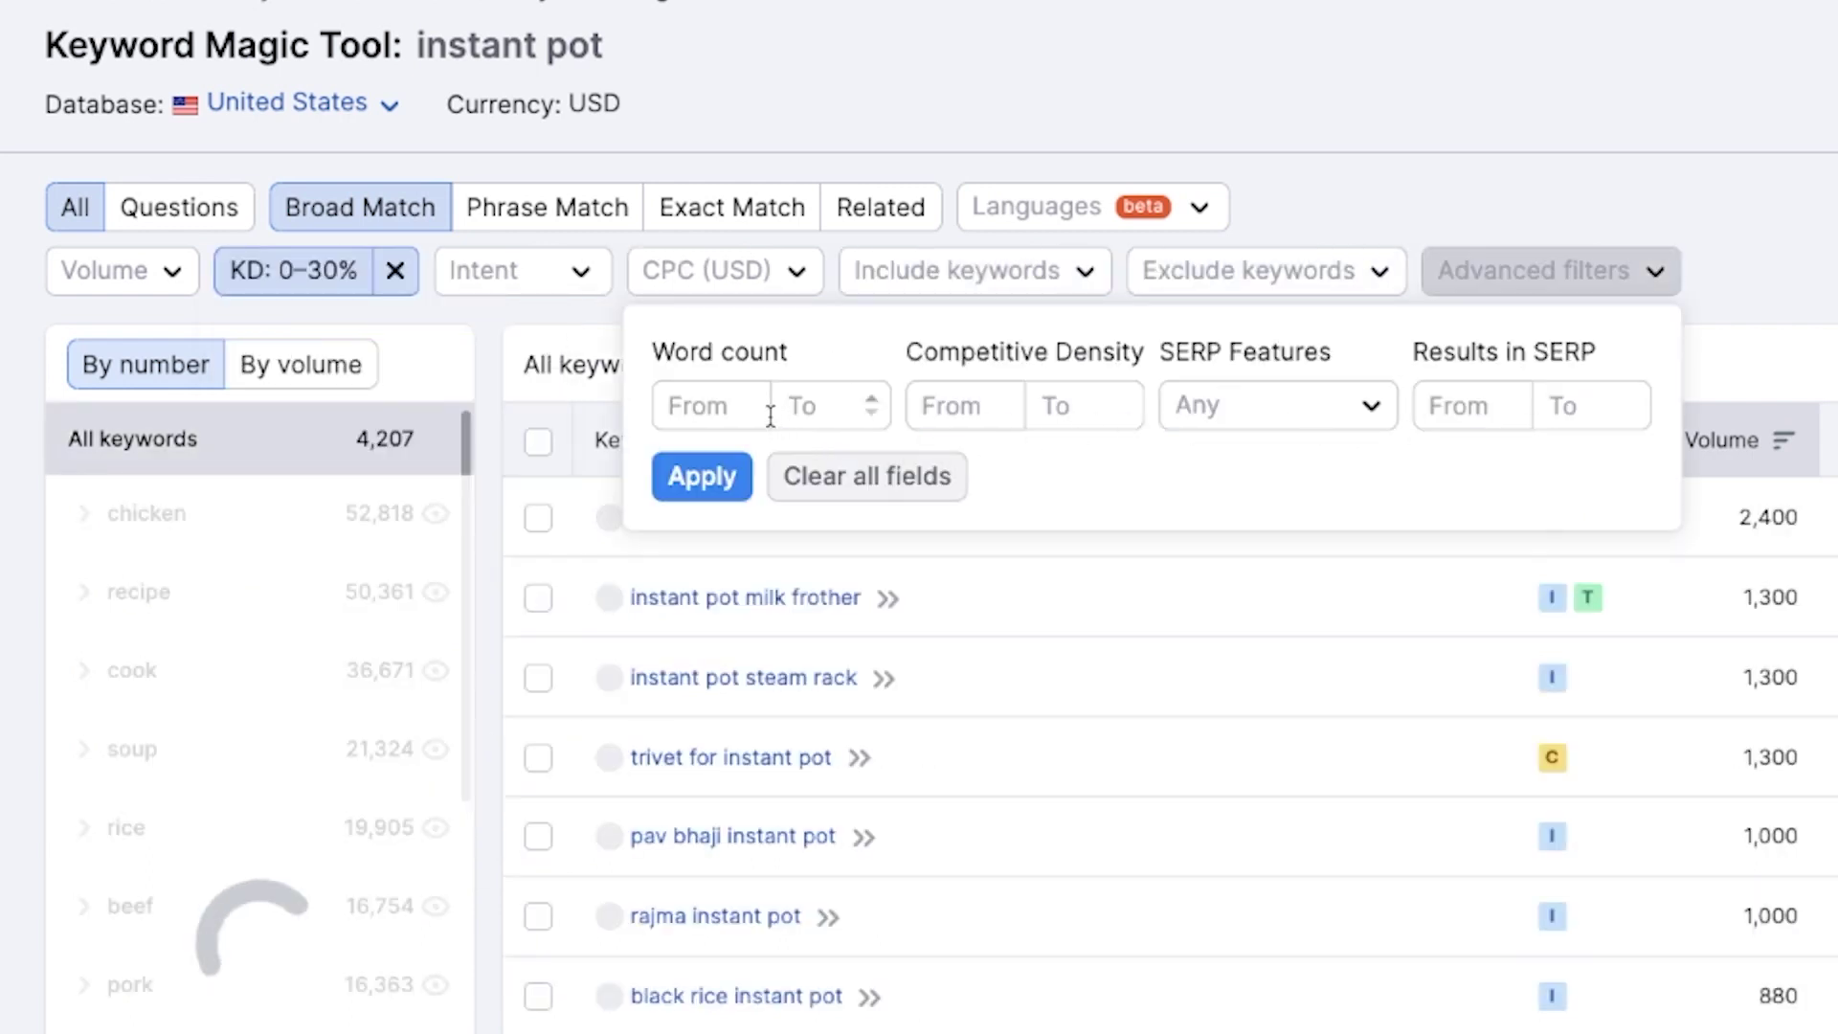
pyautogui.click(701, 414)
pyautogui.write('3')
pyautogui.click(704, 490)
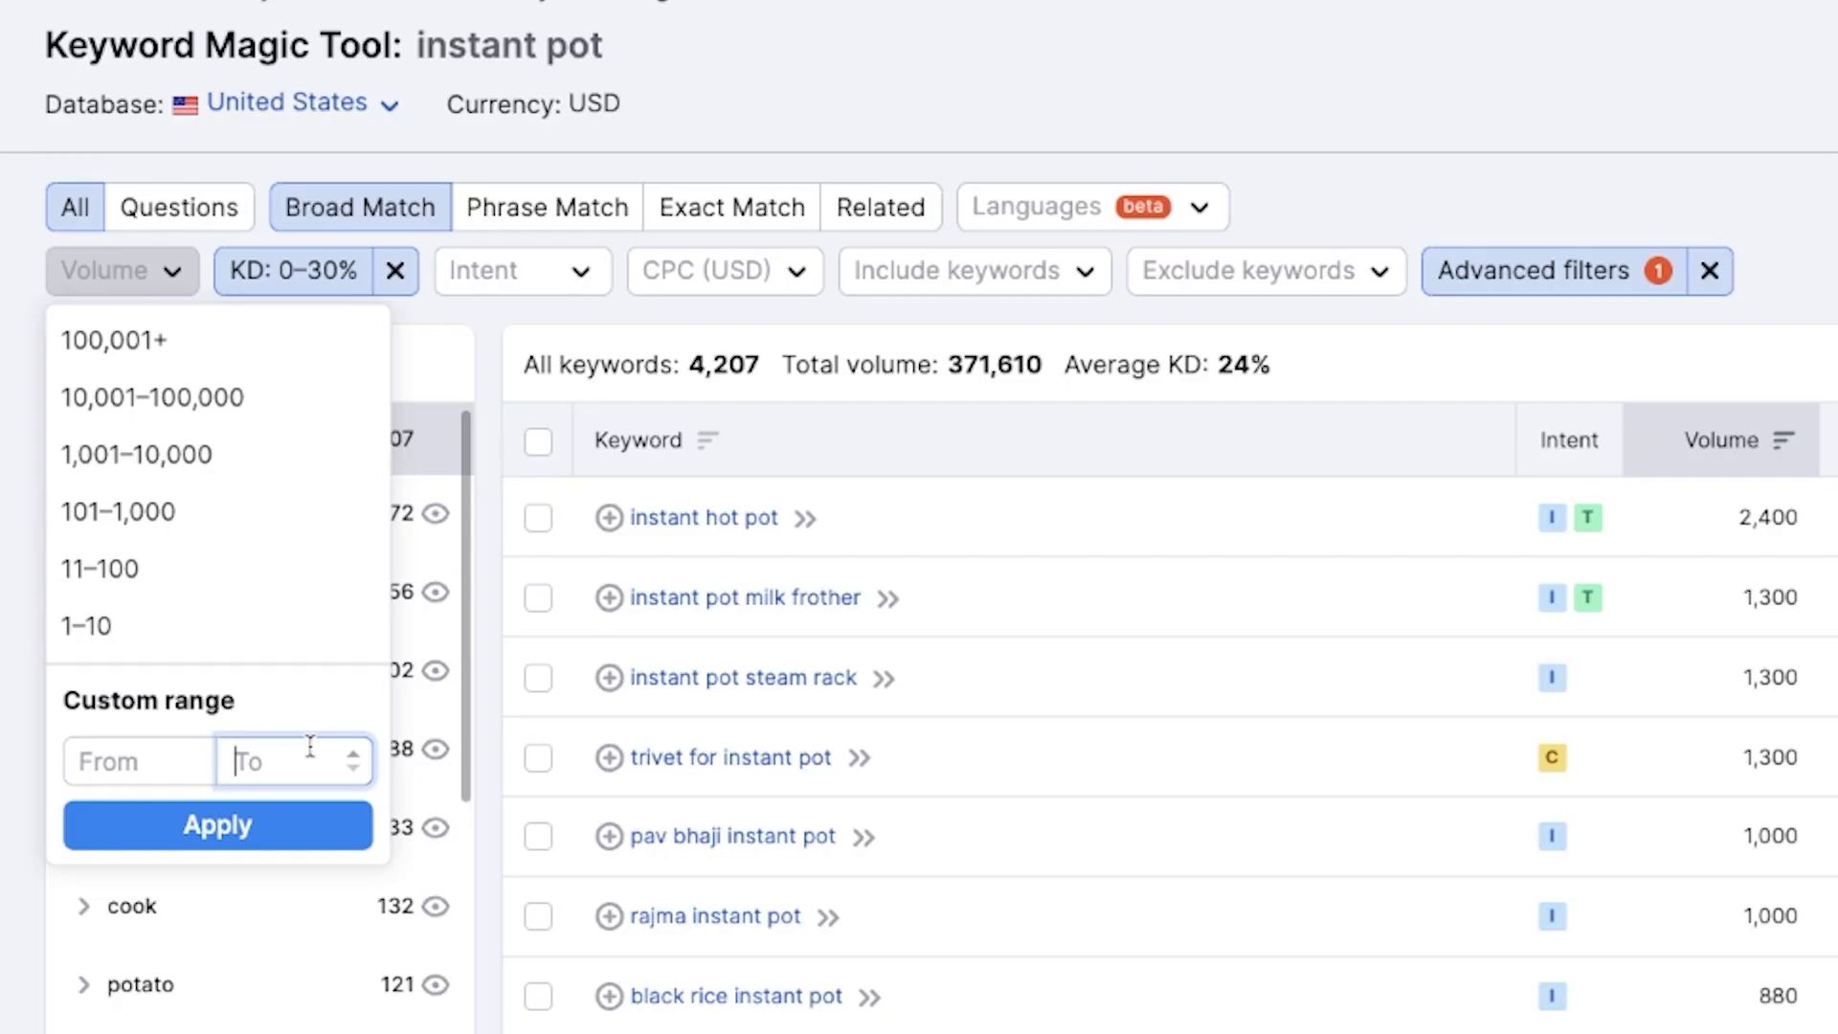
pyautogui.write('10000')
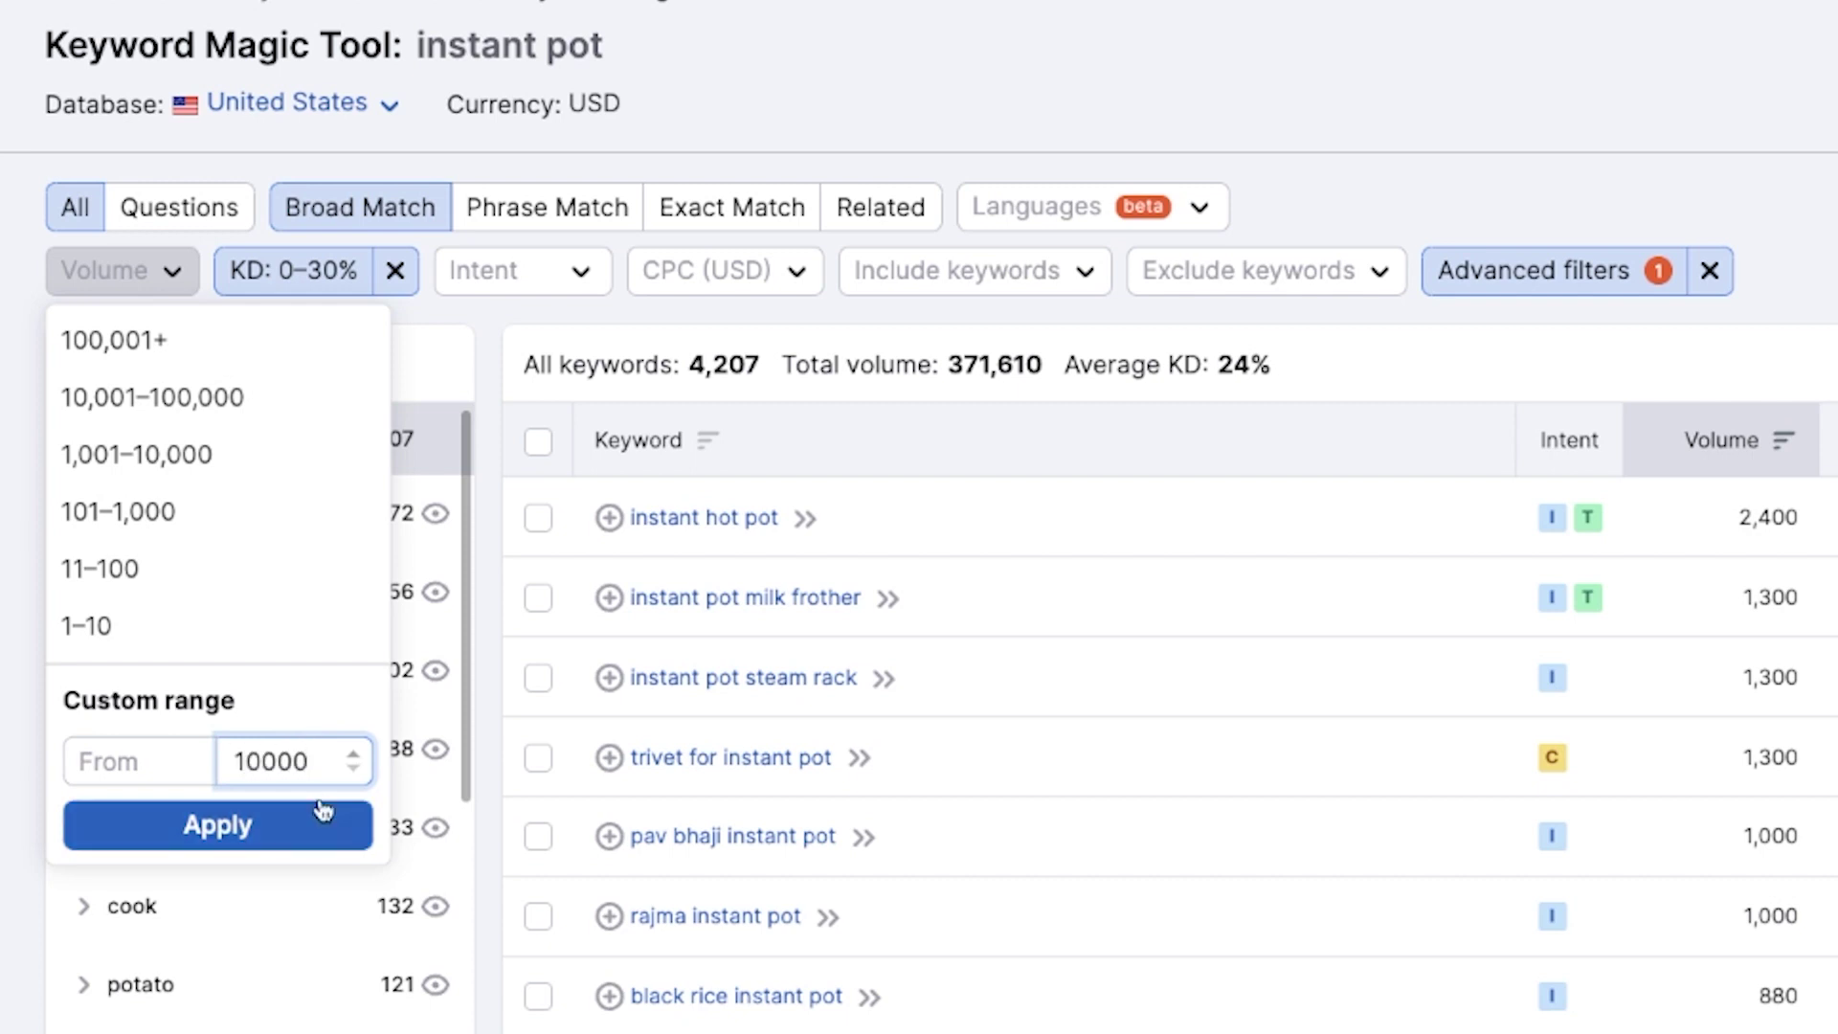
pyautogui.click(314, 815)
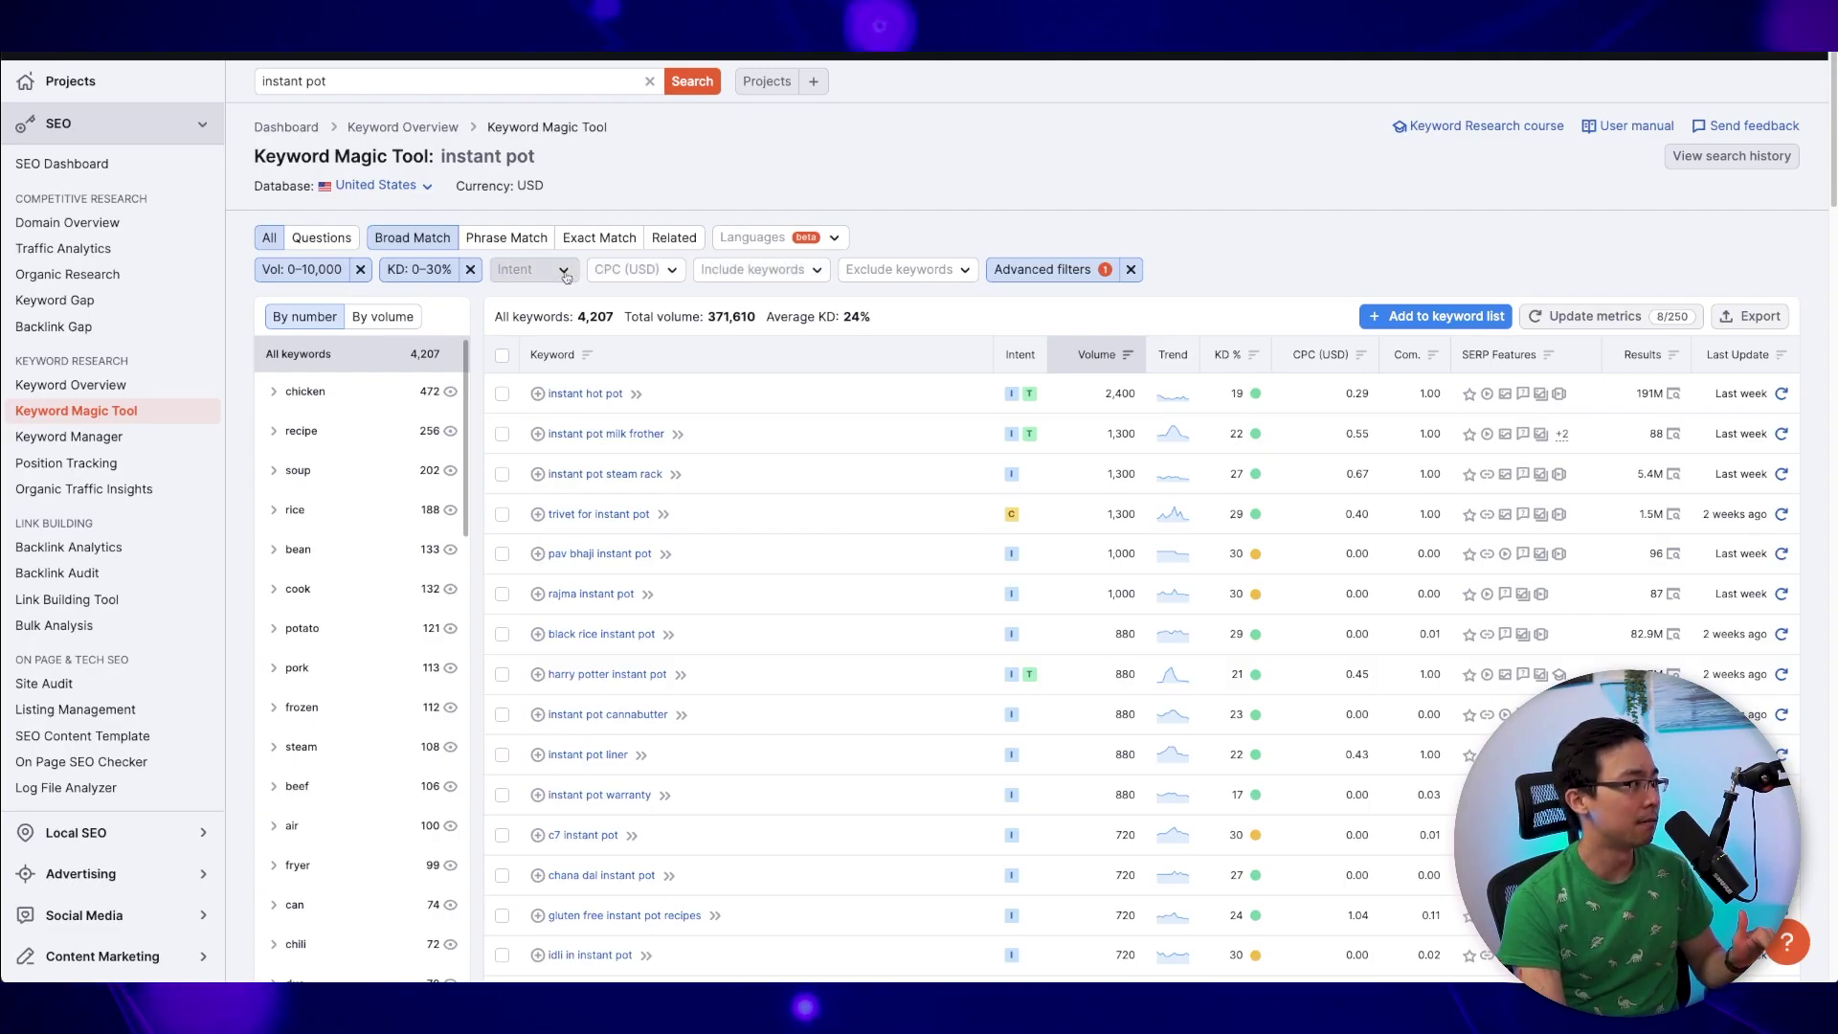
# Apply an Informational search intent filter to the keyword list.
pyautogui.click(91, 96)
pyautogui.click(504, 274)
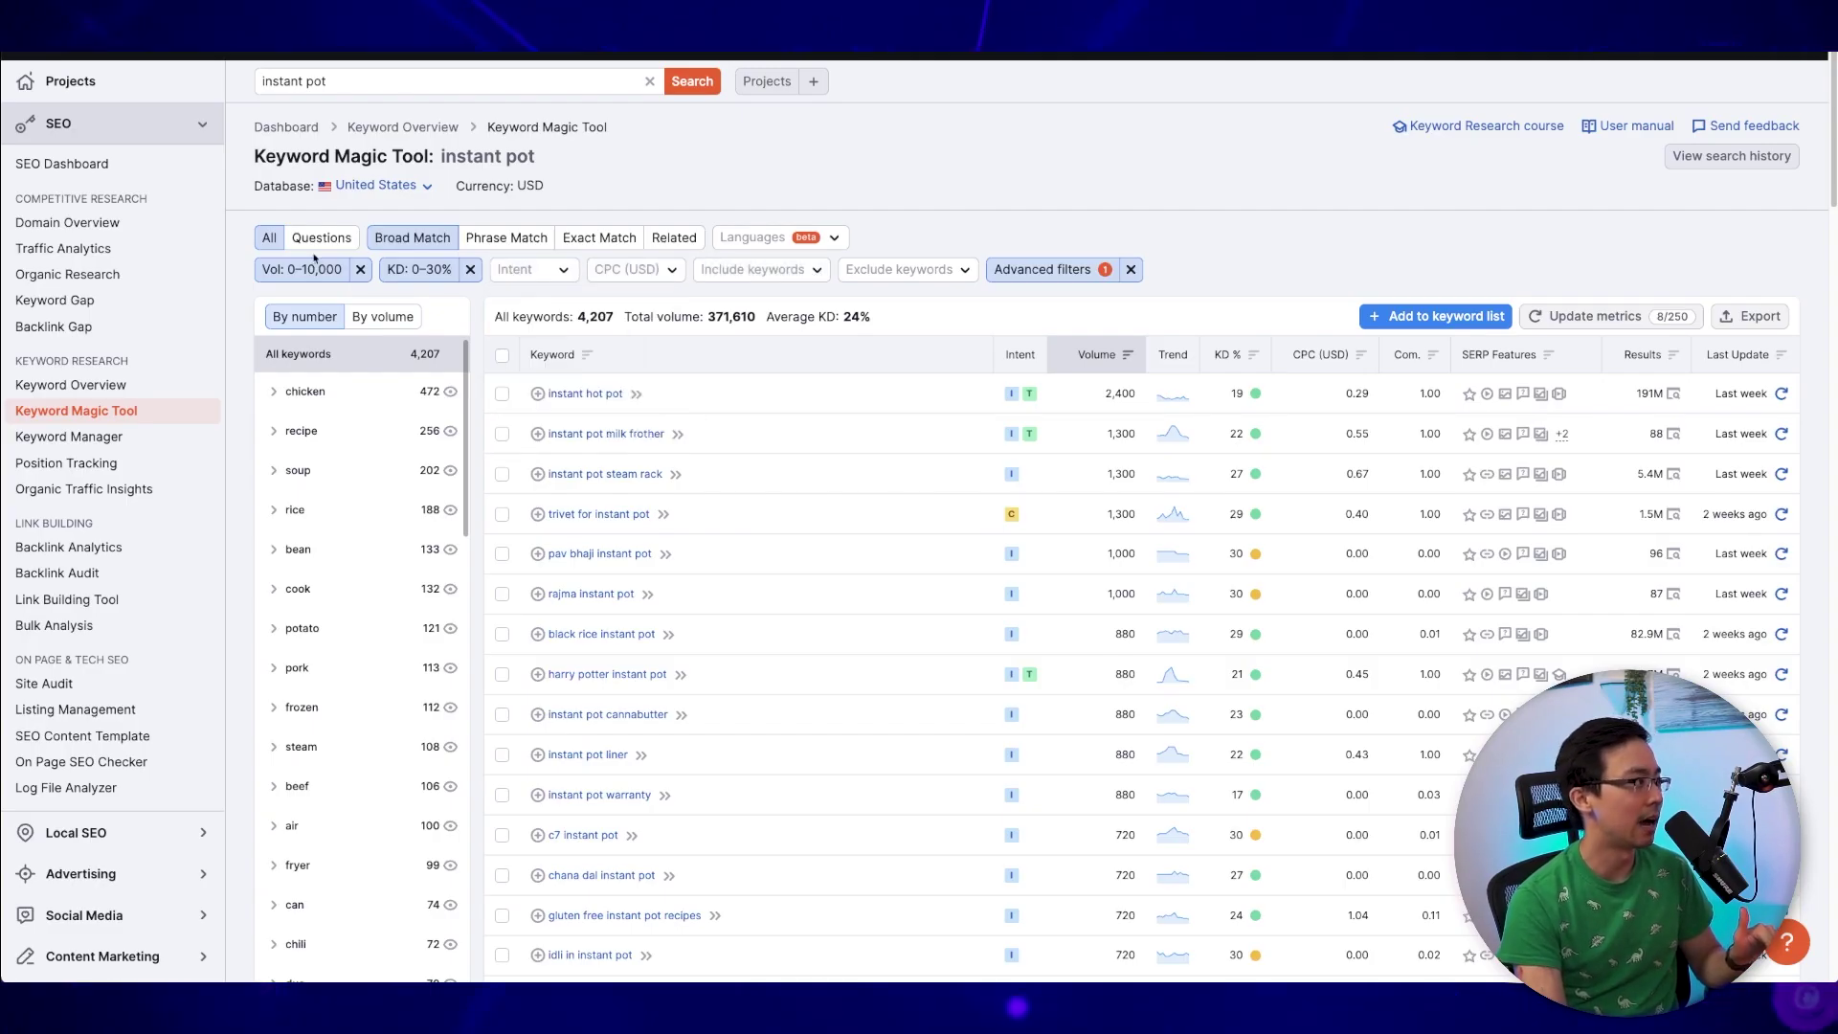
pyautogui.click(505, 274)
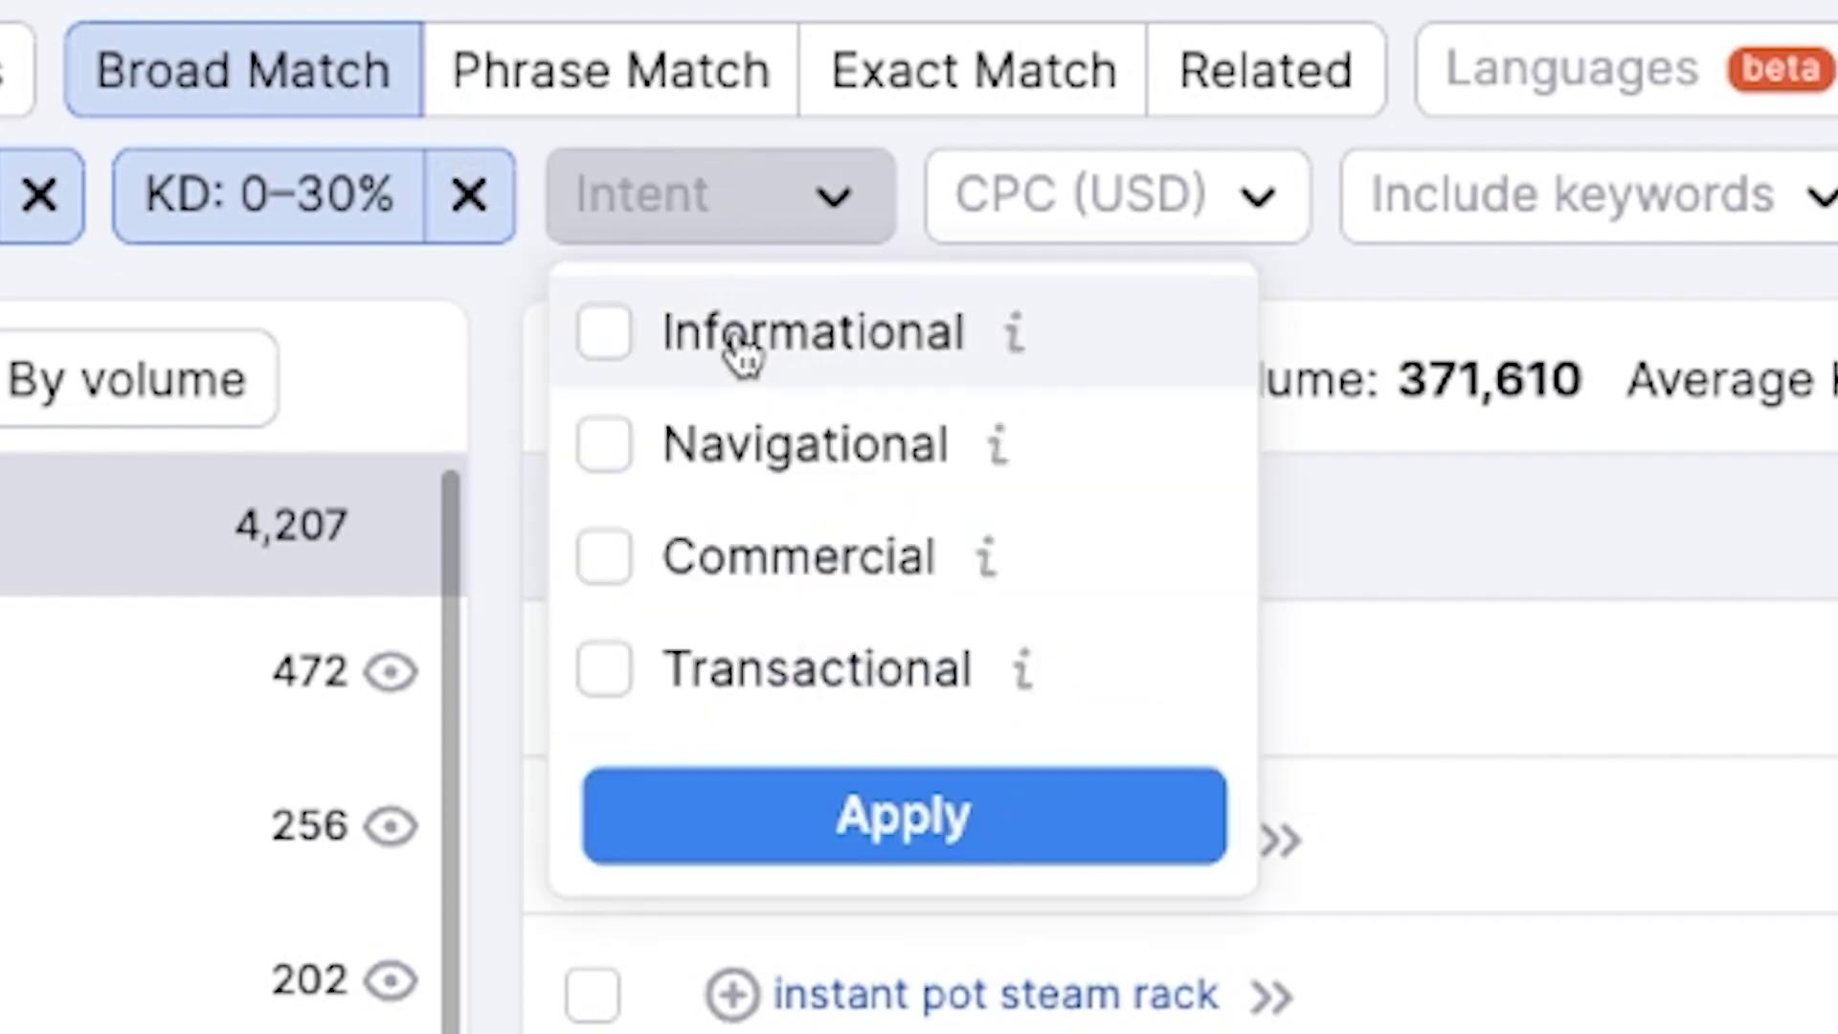
pyautogui.click(742, 355)
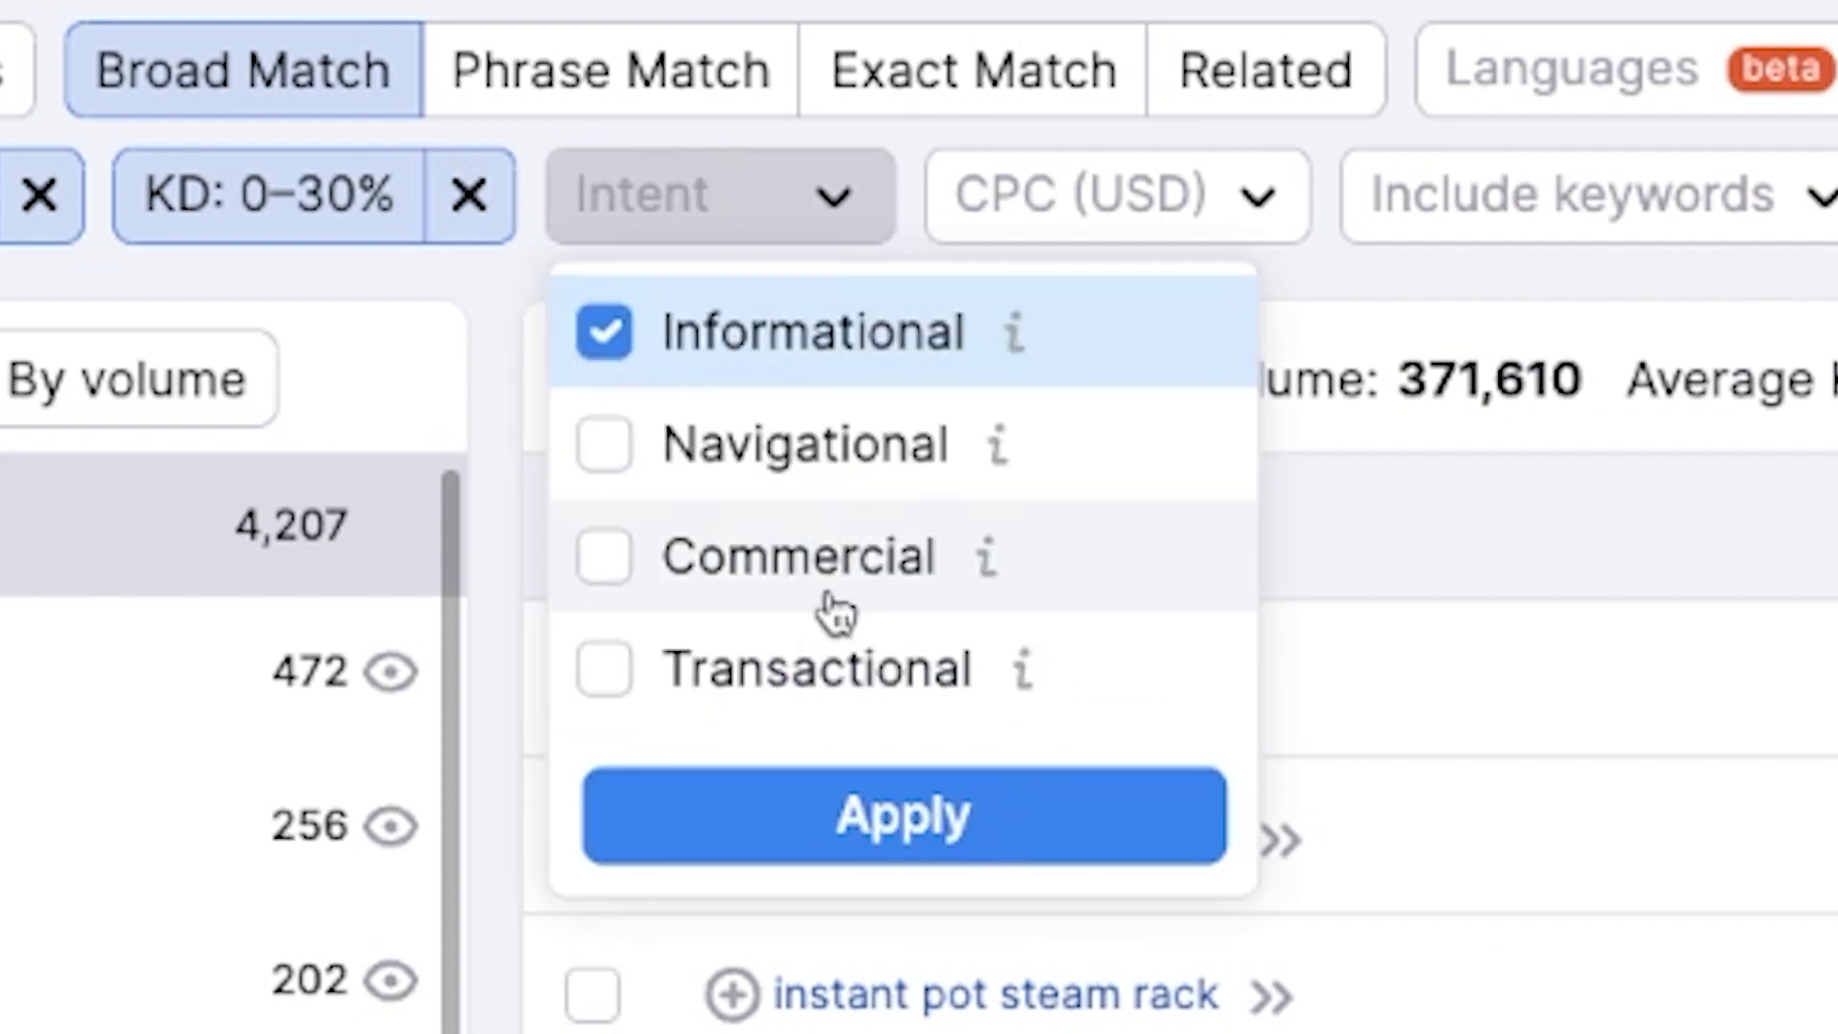
pyautogui.click(890, 855)
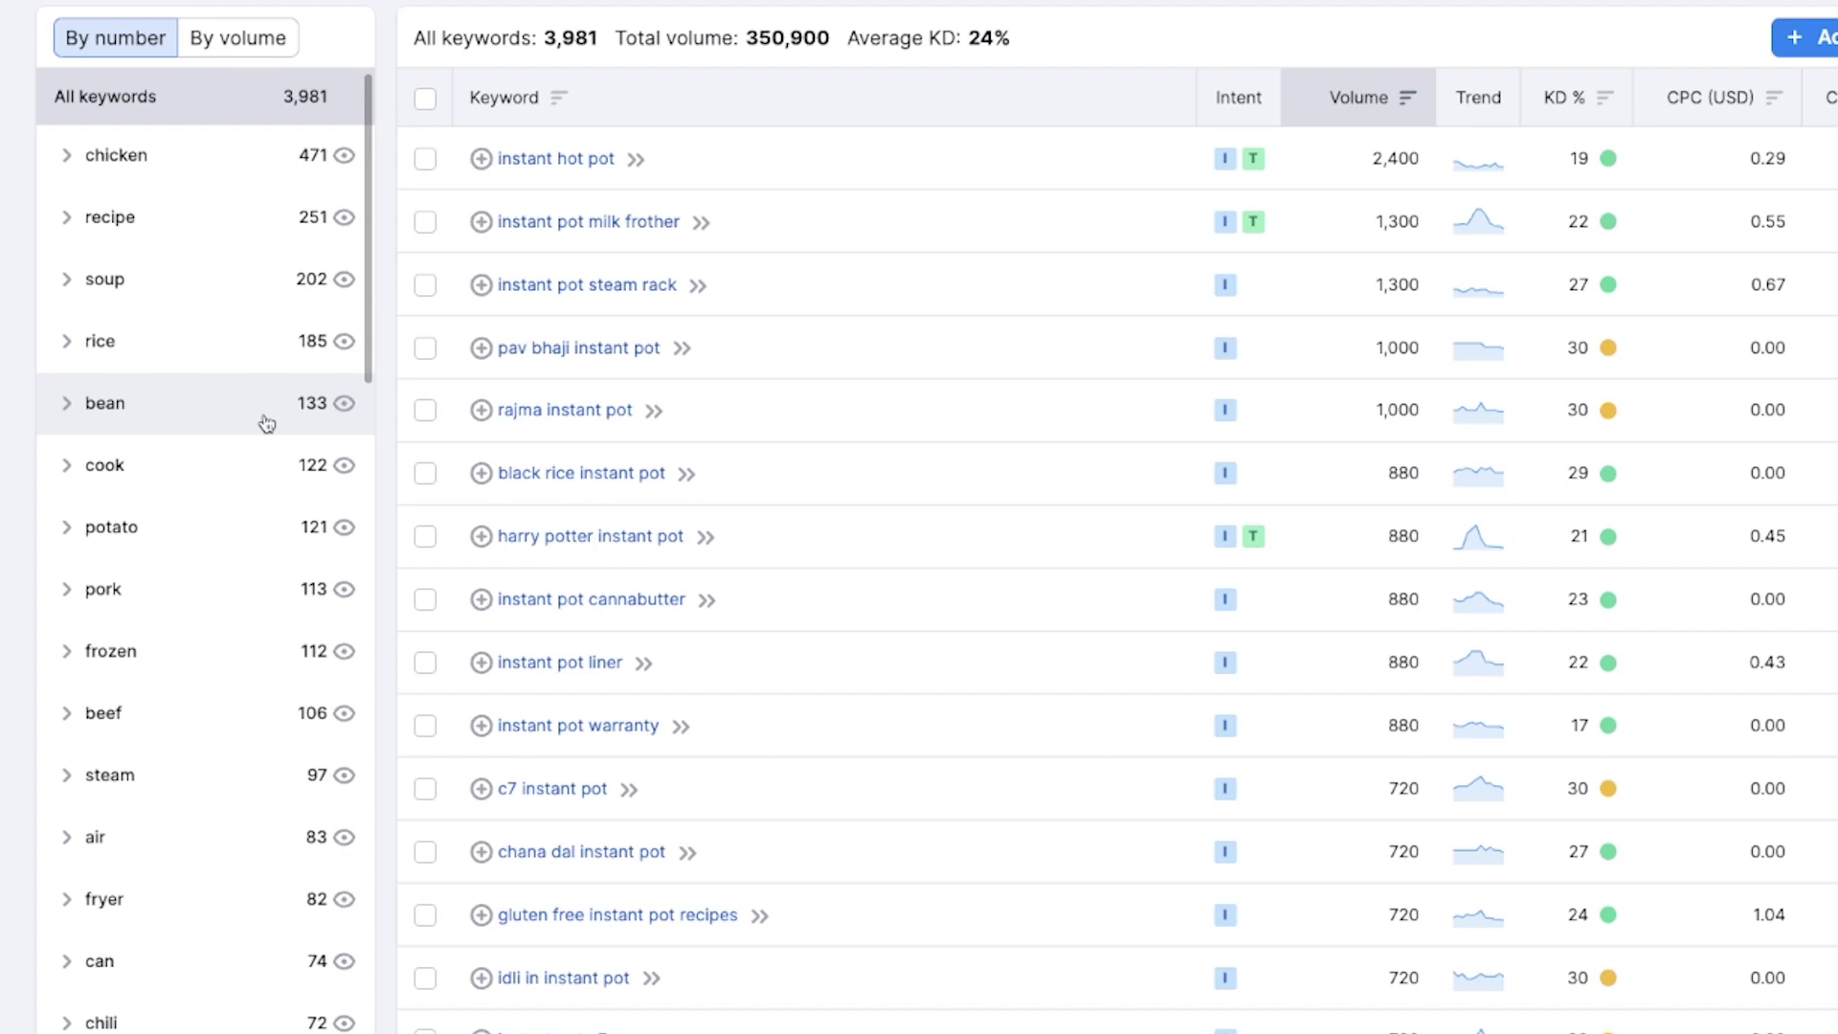
# Browse the rice and bean keyword groups in the left sidebar.
pyautogui.click(225, 346)
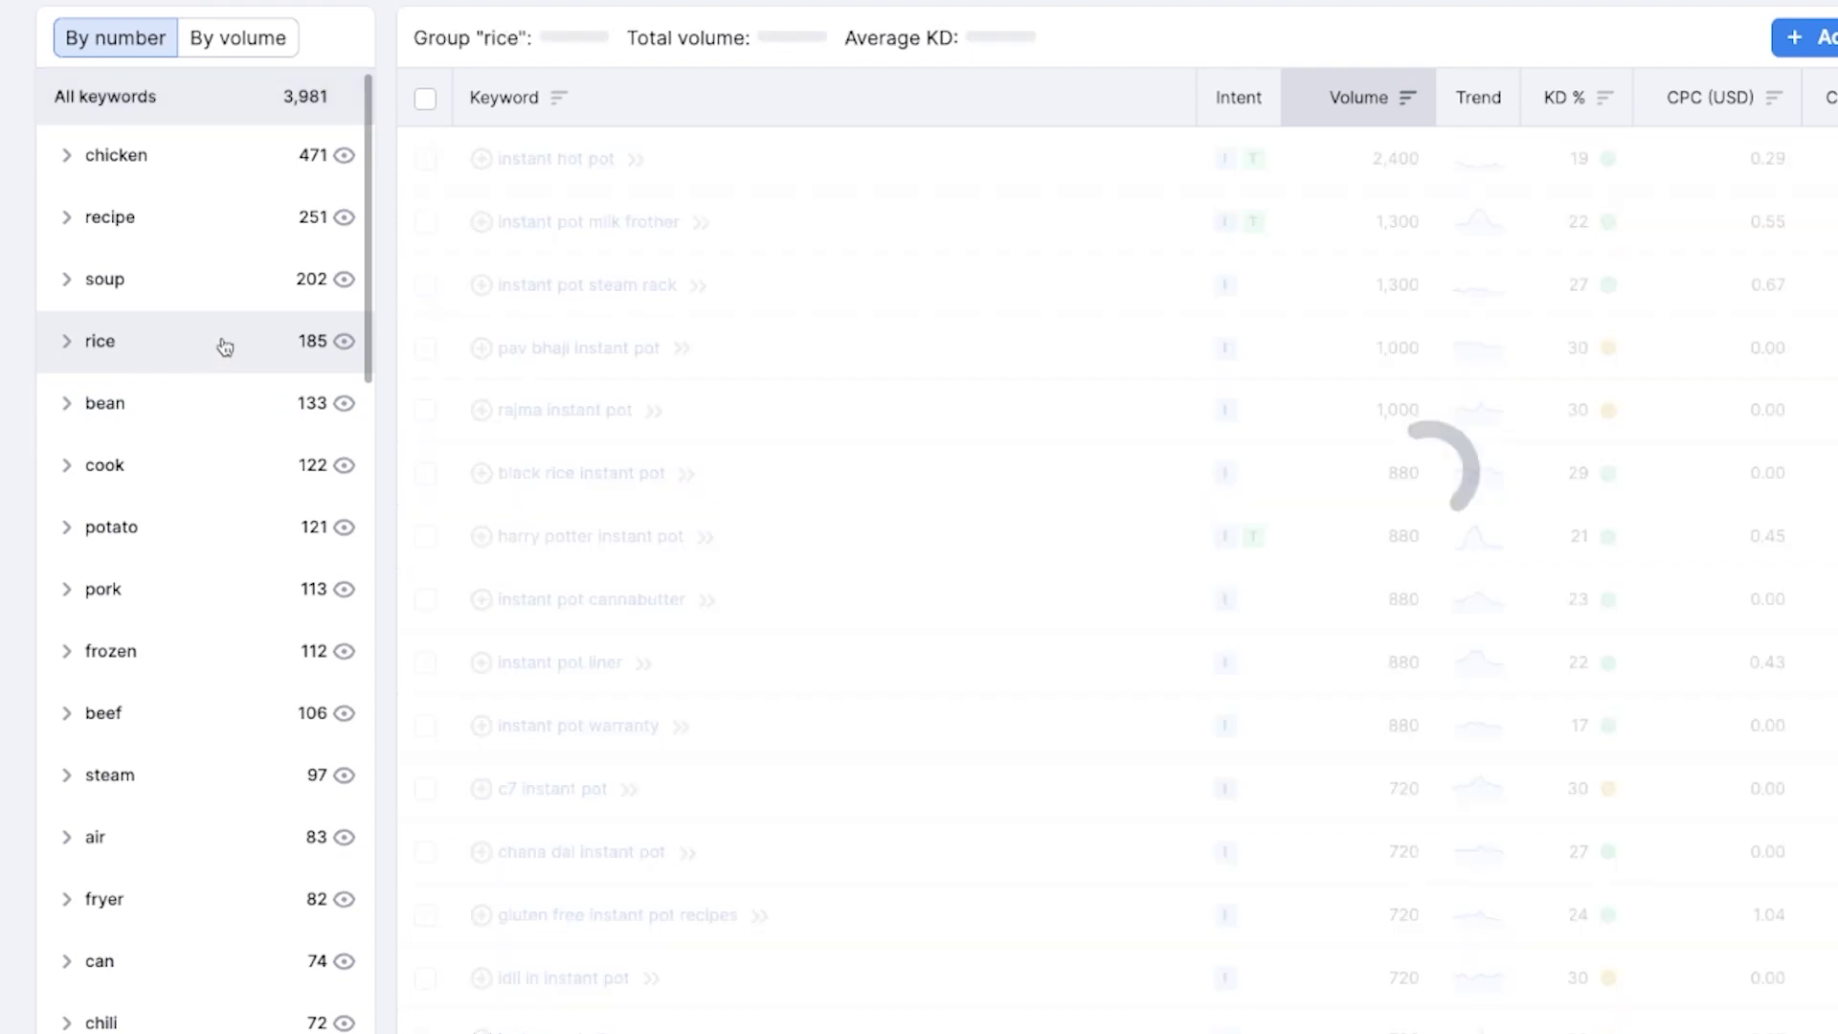
pyautogui.click(198, 422)
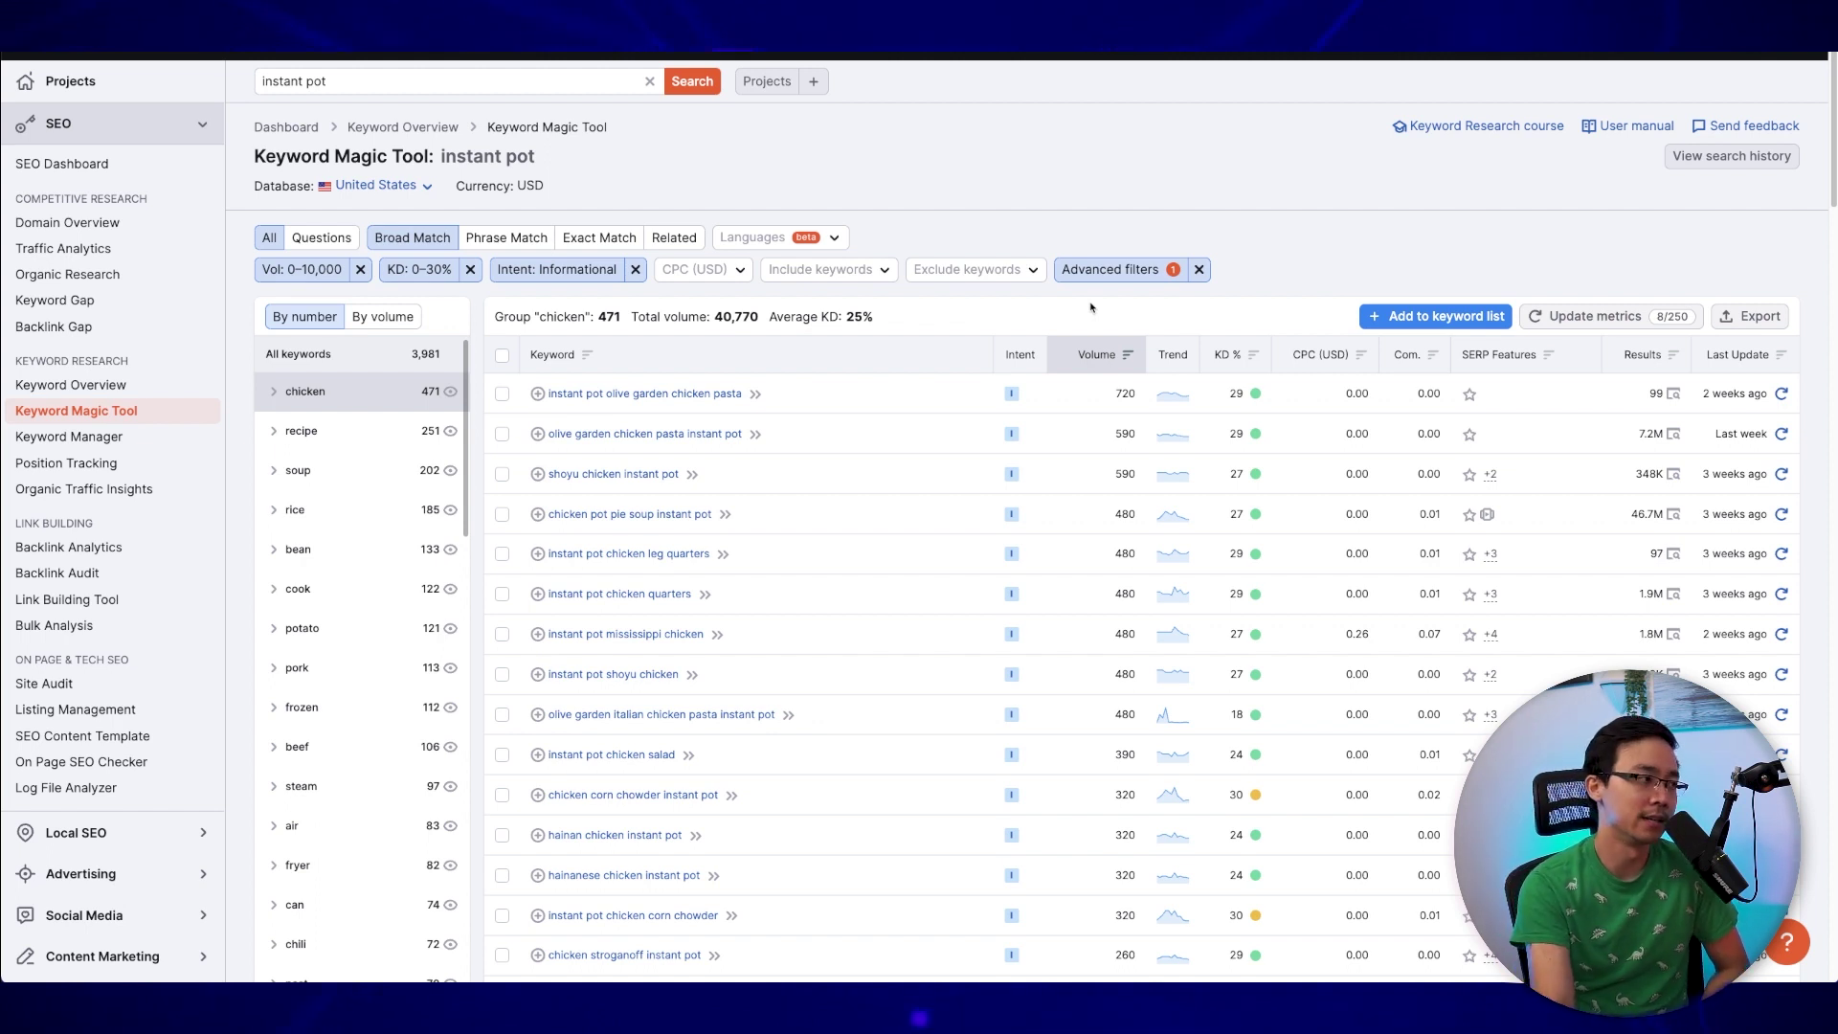
# Export the chicken group's 471 keywords as an XLSX file.
pyautogui.click(1753, 316)
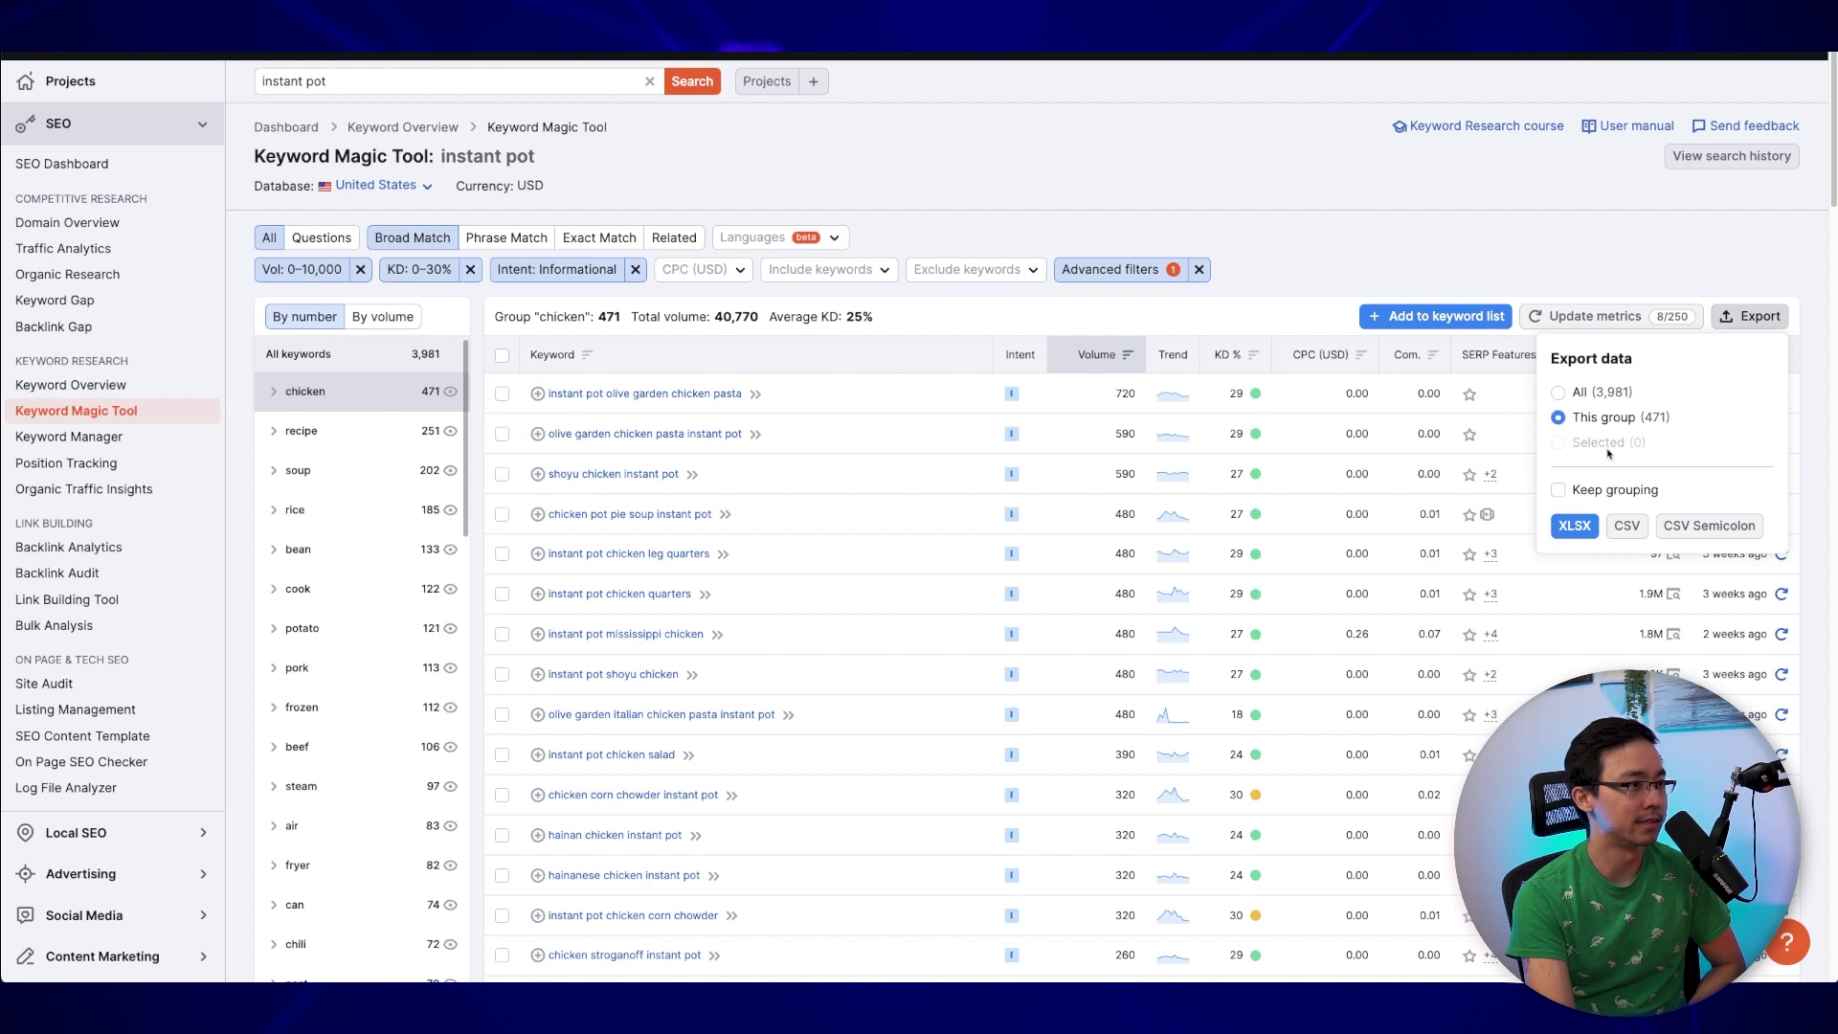
pyautogui.click(1571, 526)
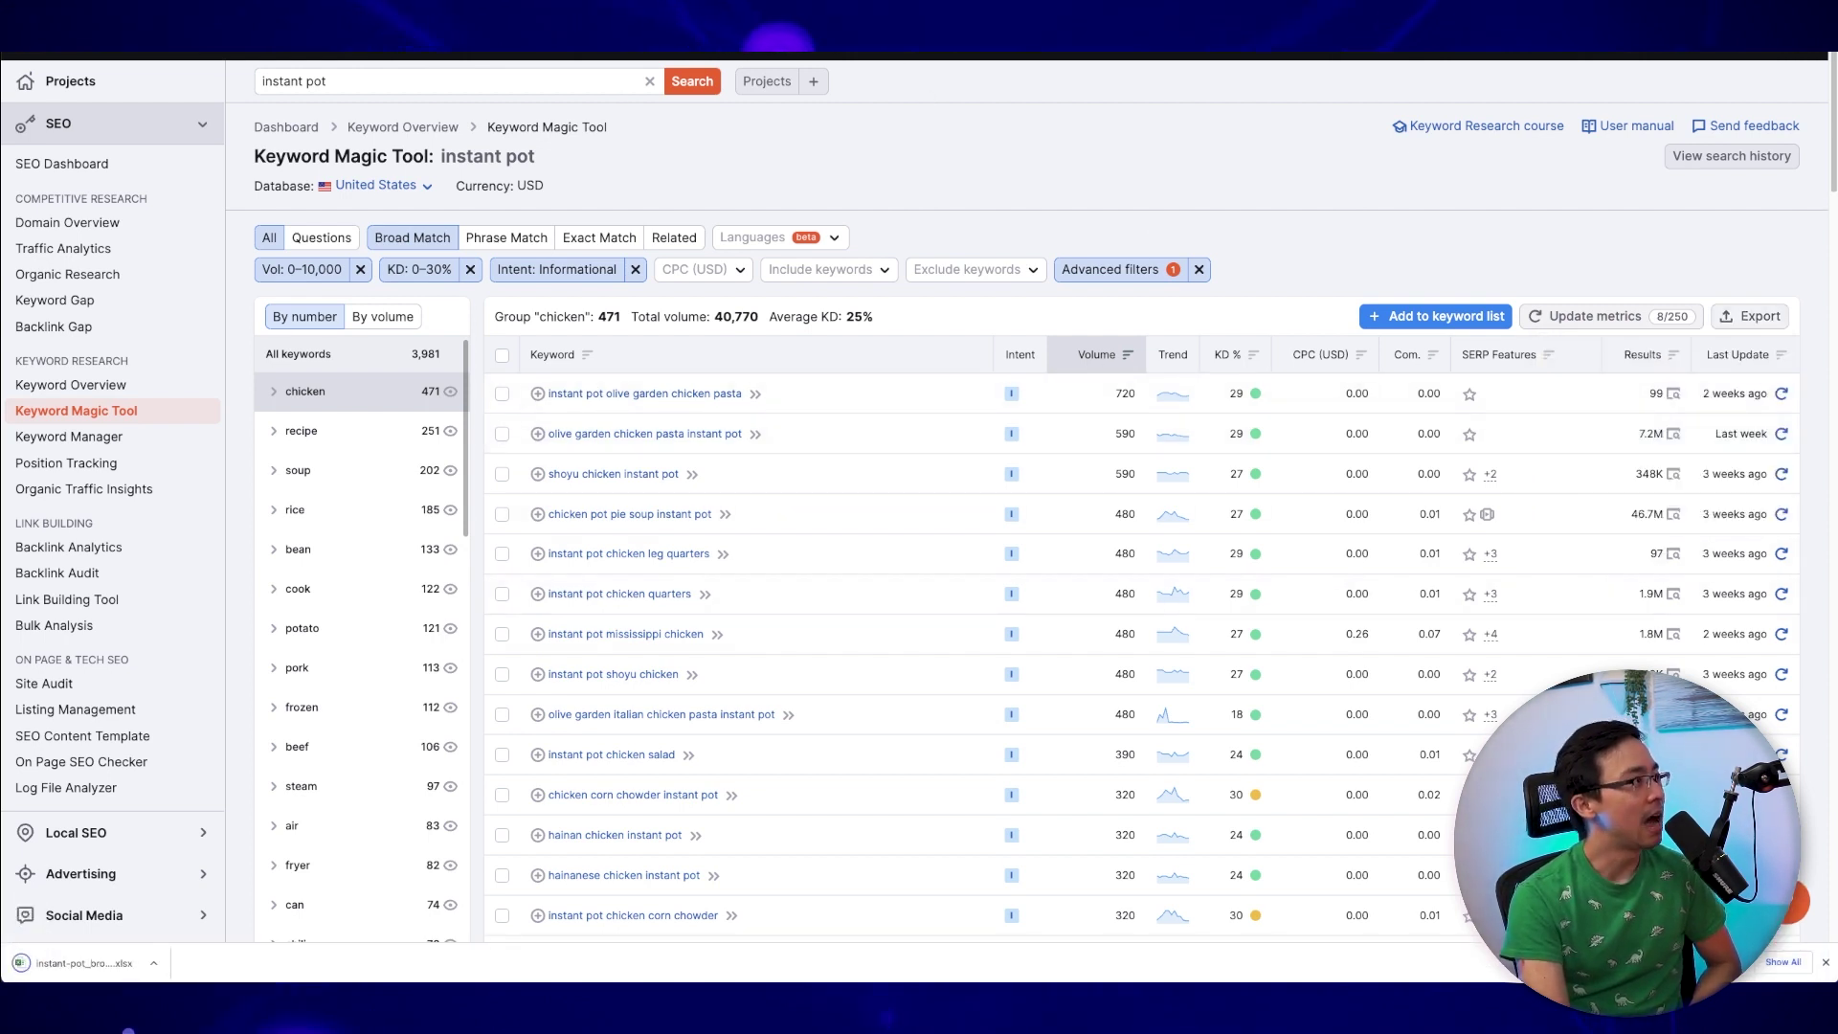
pyautogui.hotkey('ctrl', 'Tab')
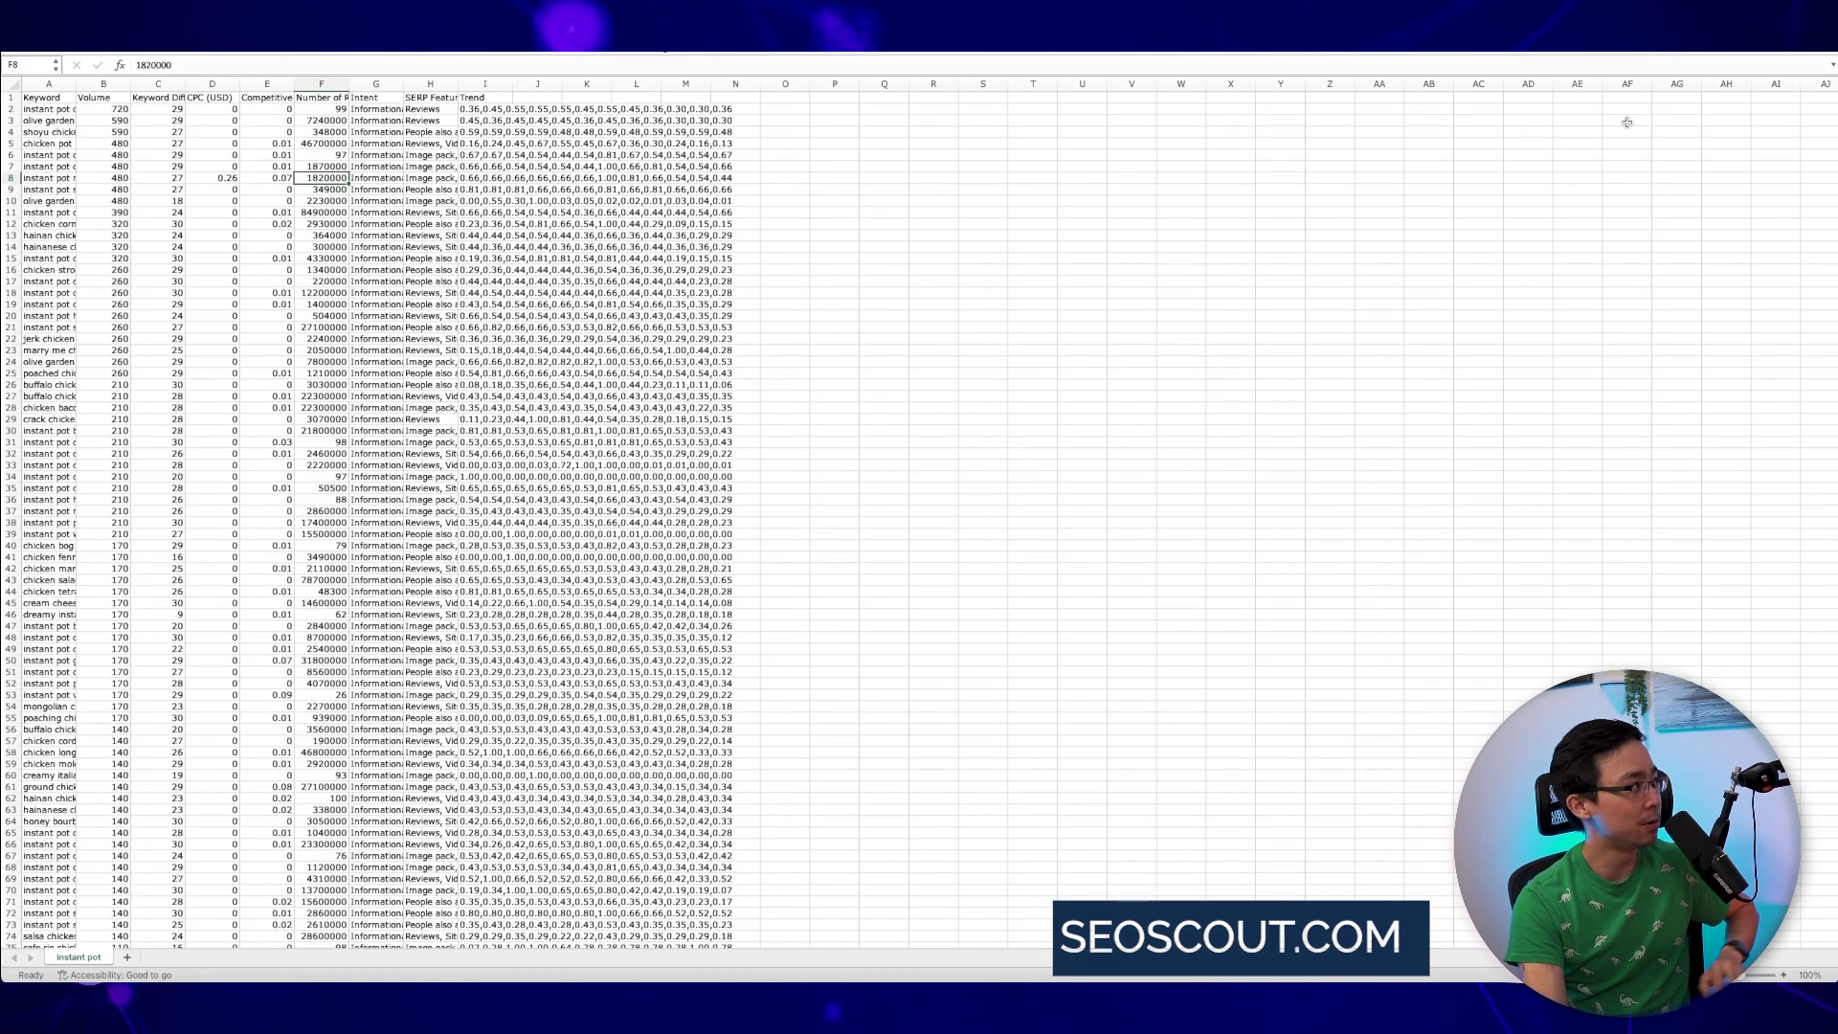
# Select a cell in the keyword column A of the exported sheet.
pyautogui.click(64, 144)
# Copy all chicken keywords from column A into SEOscout's keyword box.
pyautogui.press('Up')
pyautogui.press('Up')
pyautogui.press('Up')
pyautogui.hotkey('ctrl', 'shift', 'Down')
pyautogui.hotkey('ctrl', 'c')
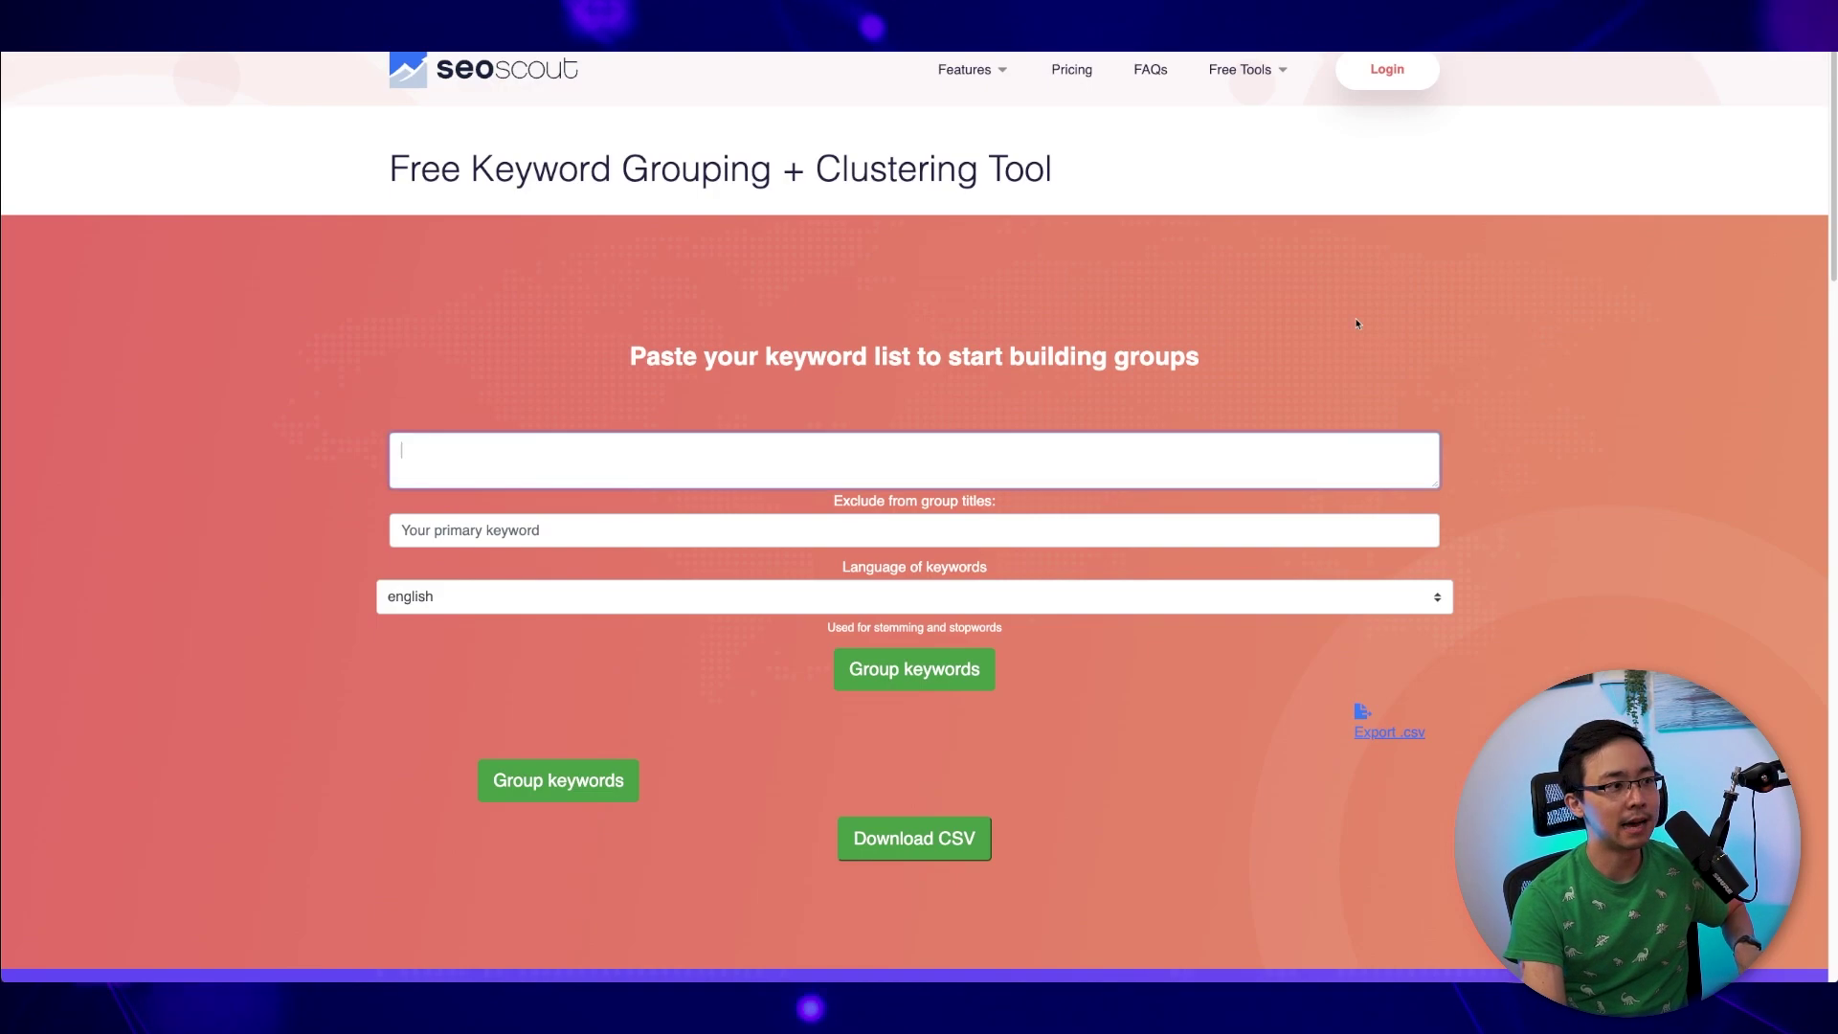
pyautogui.press('super+Tab')
pyautogui.click(918, 451)
pyautogui.hotkey('ctrl', 'v')
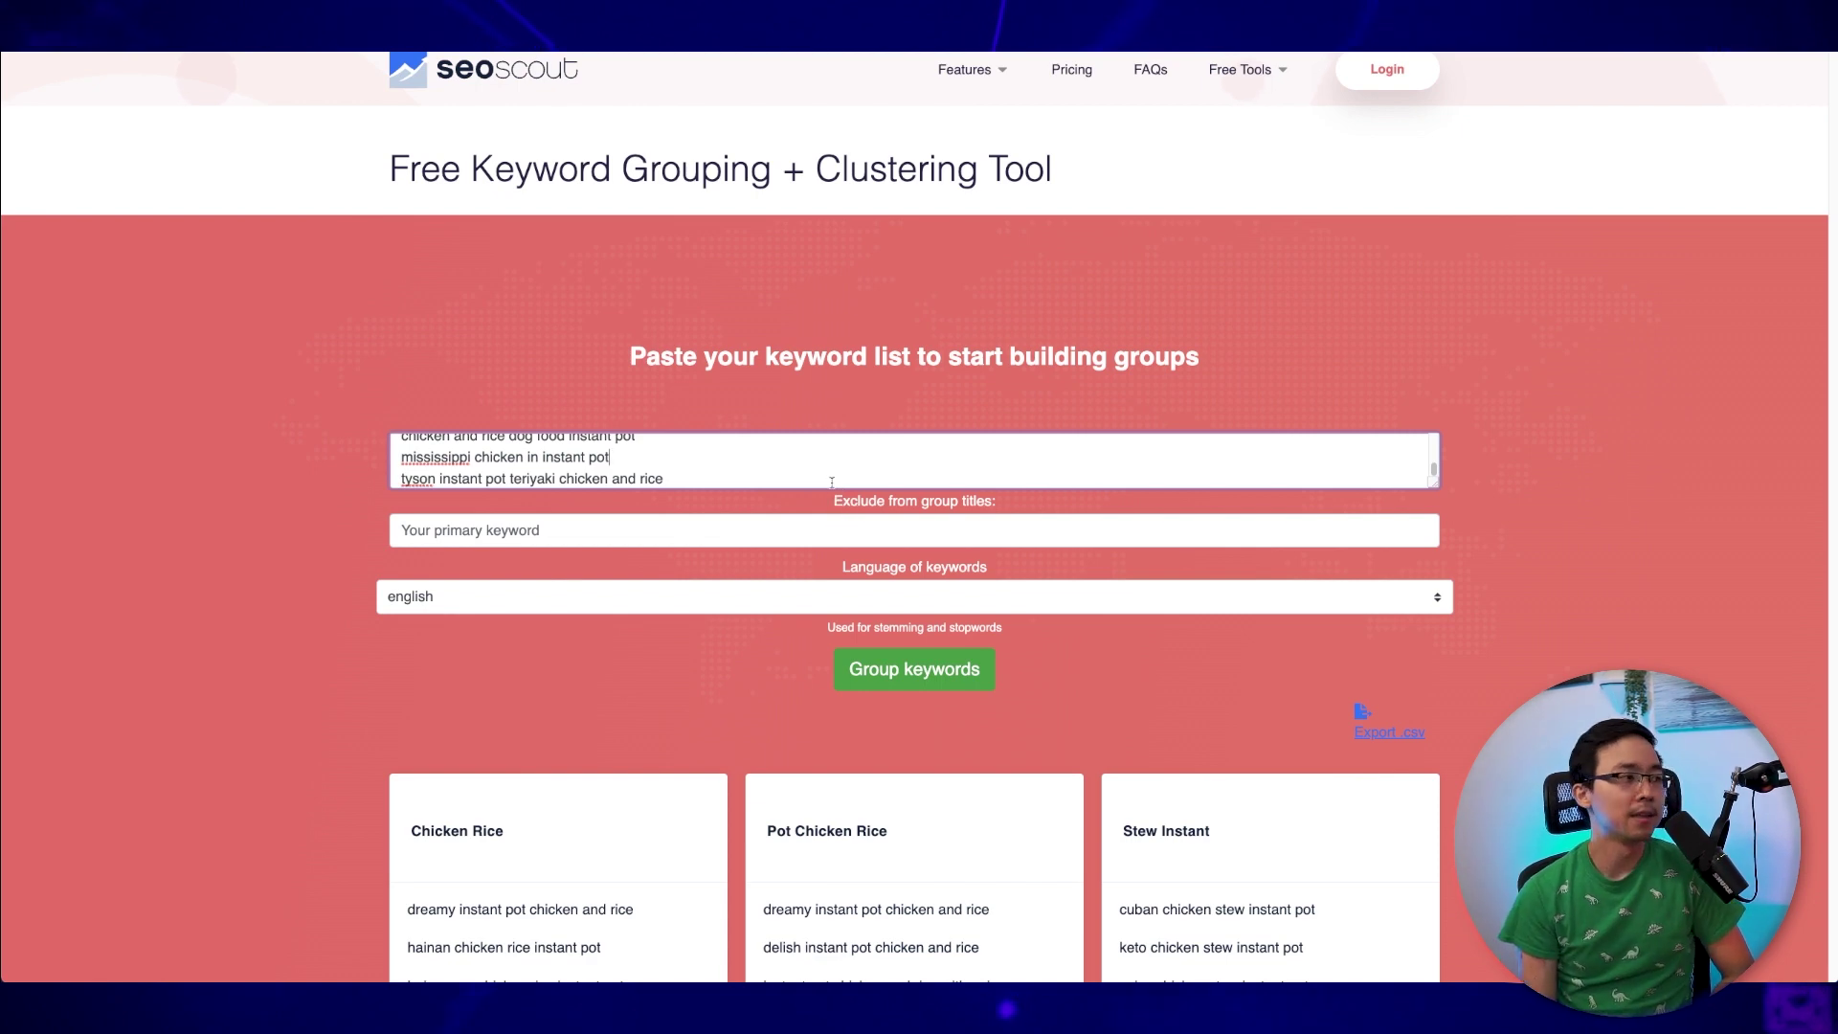
# Exclude 'instant pot' from the group titles.
pyautogui.click(807, 518)
pyautogui.write('instant pot')
pyautogui.press('Return')
pyautogui.scroll(-2, 335, 498)
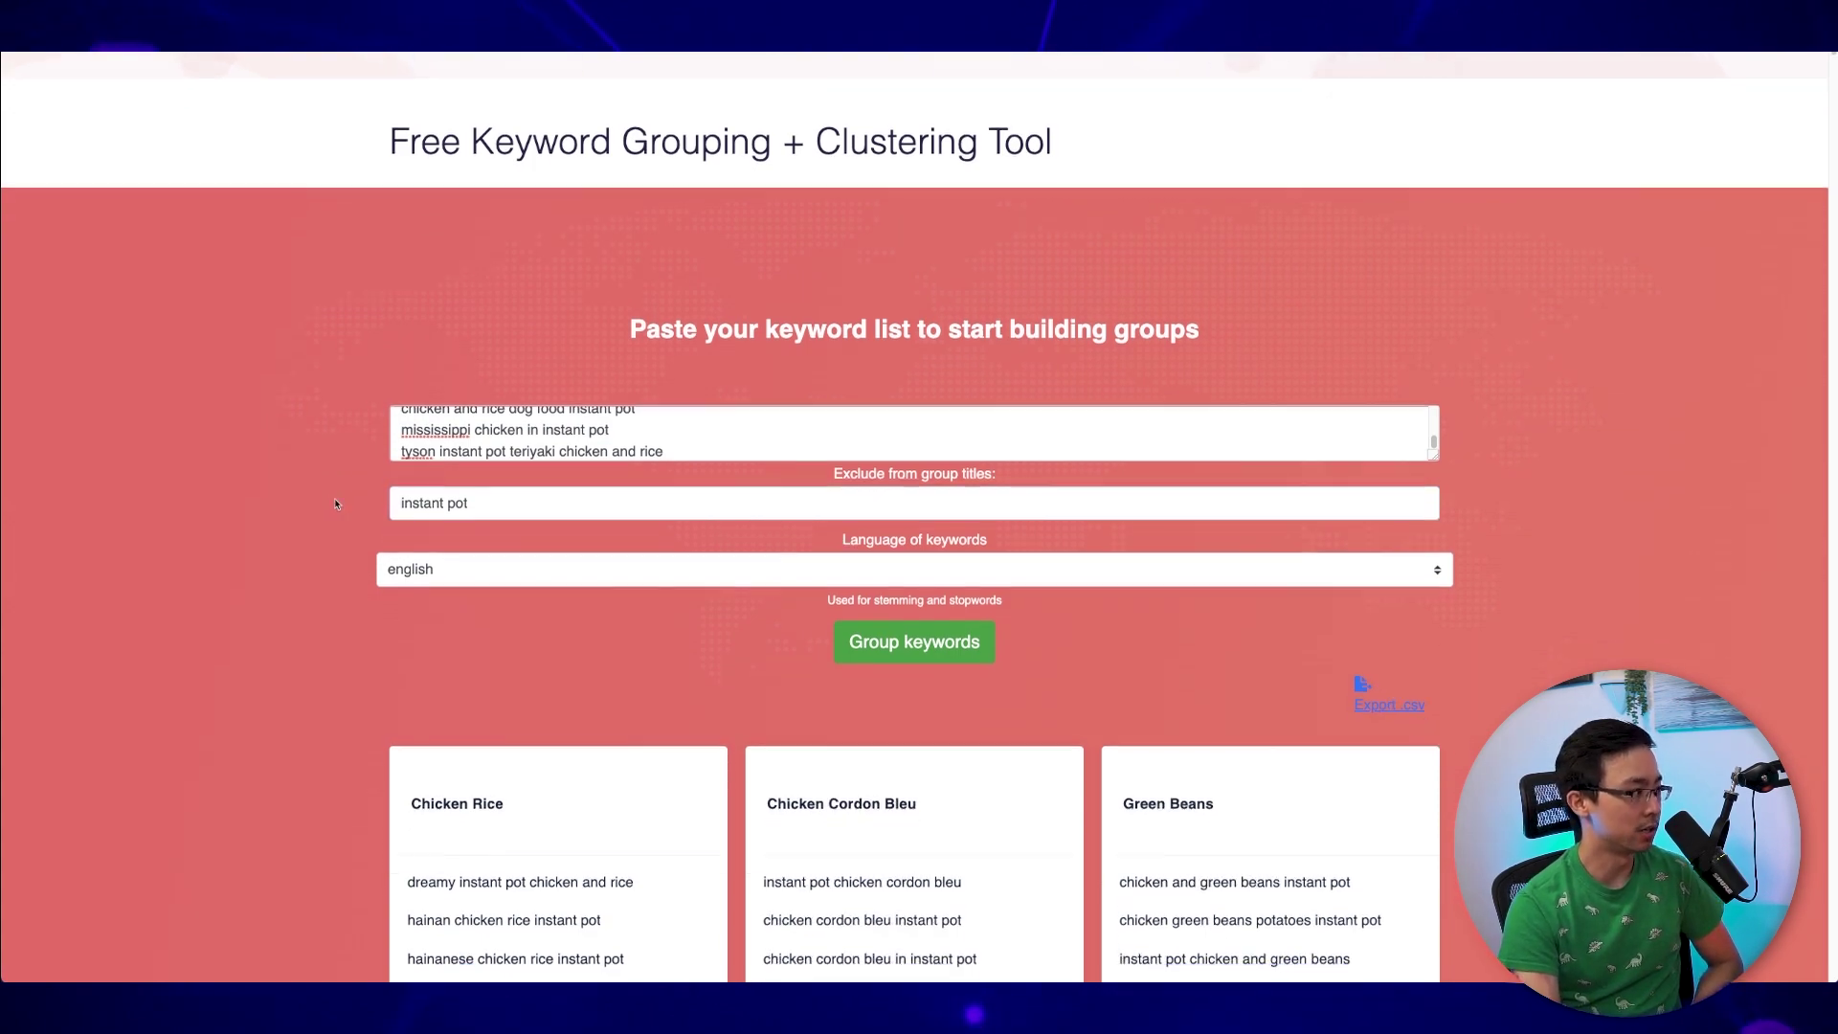
pyautogui.scroll(-5, 331, 493)
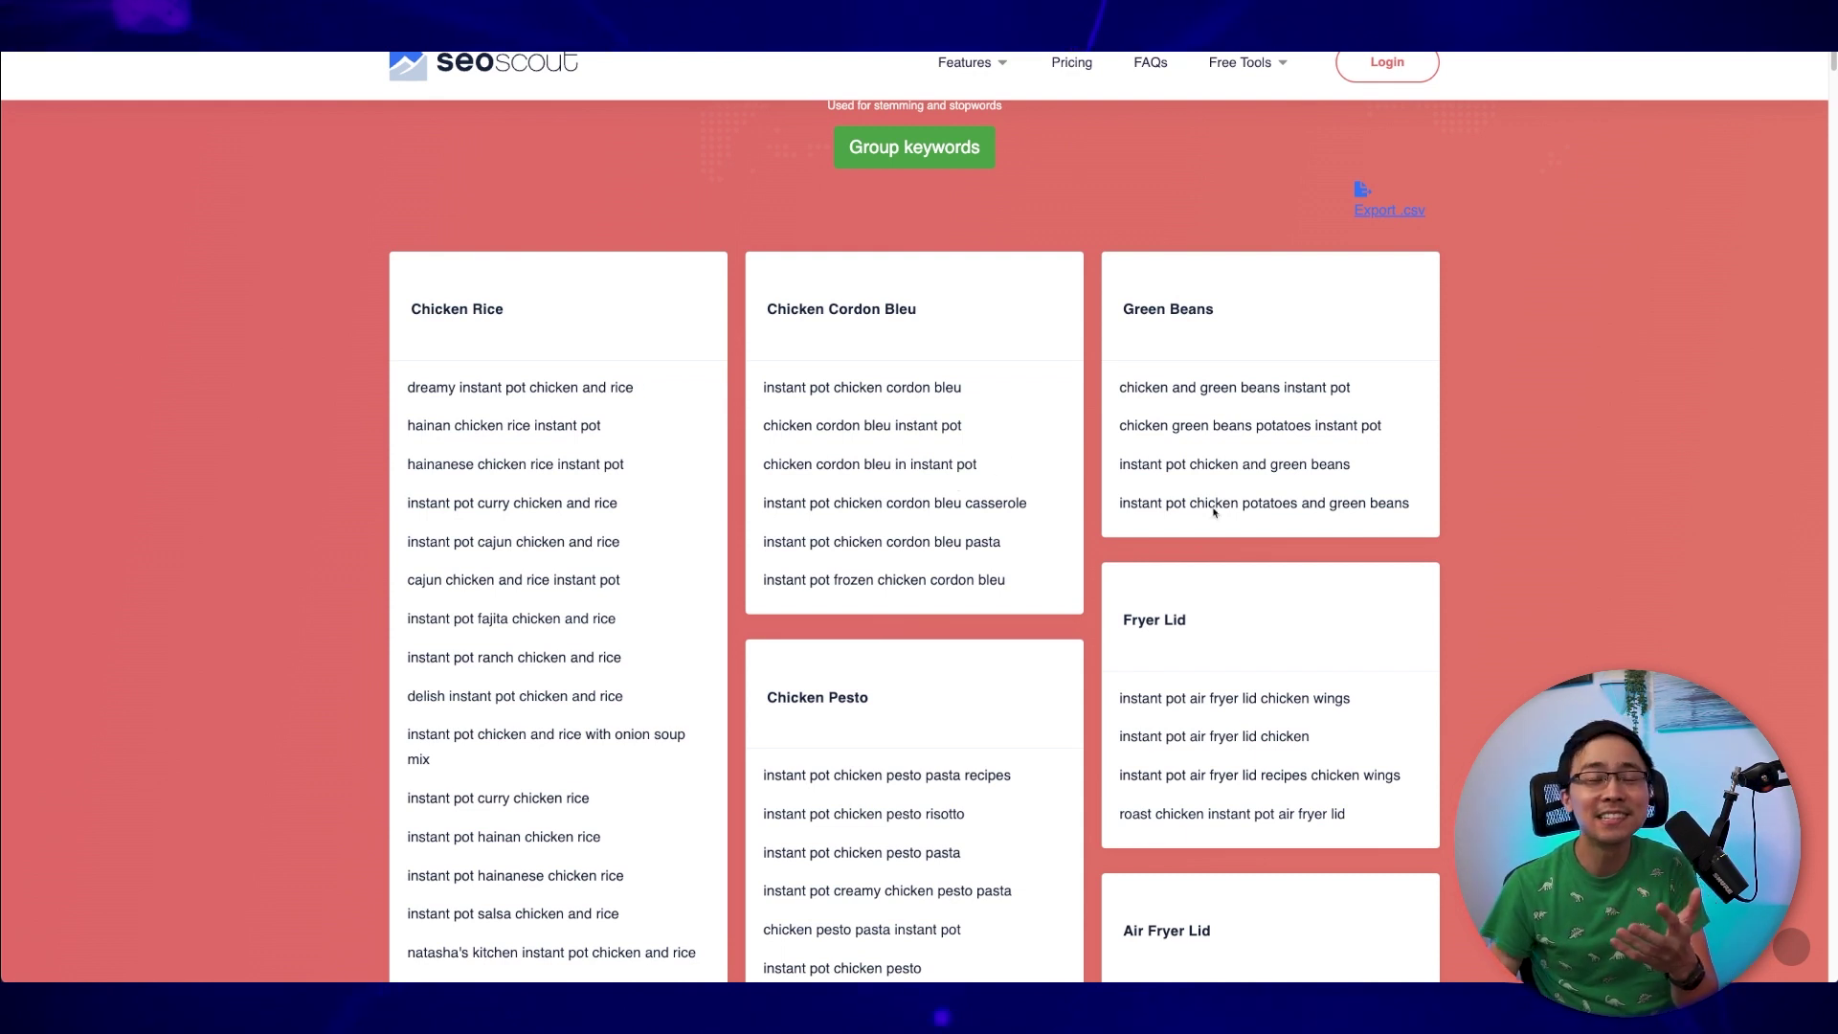
pyautogui.scroll(-1, 1304, 449)
pyautogui.scroll(-1, 1304, 449)
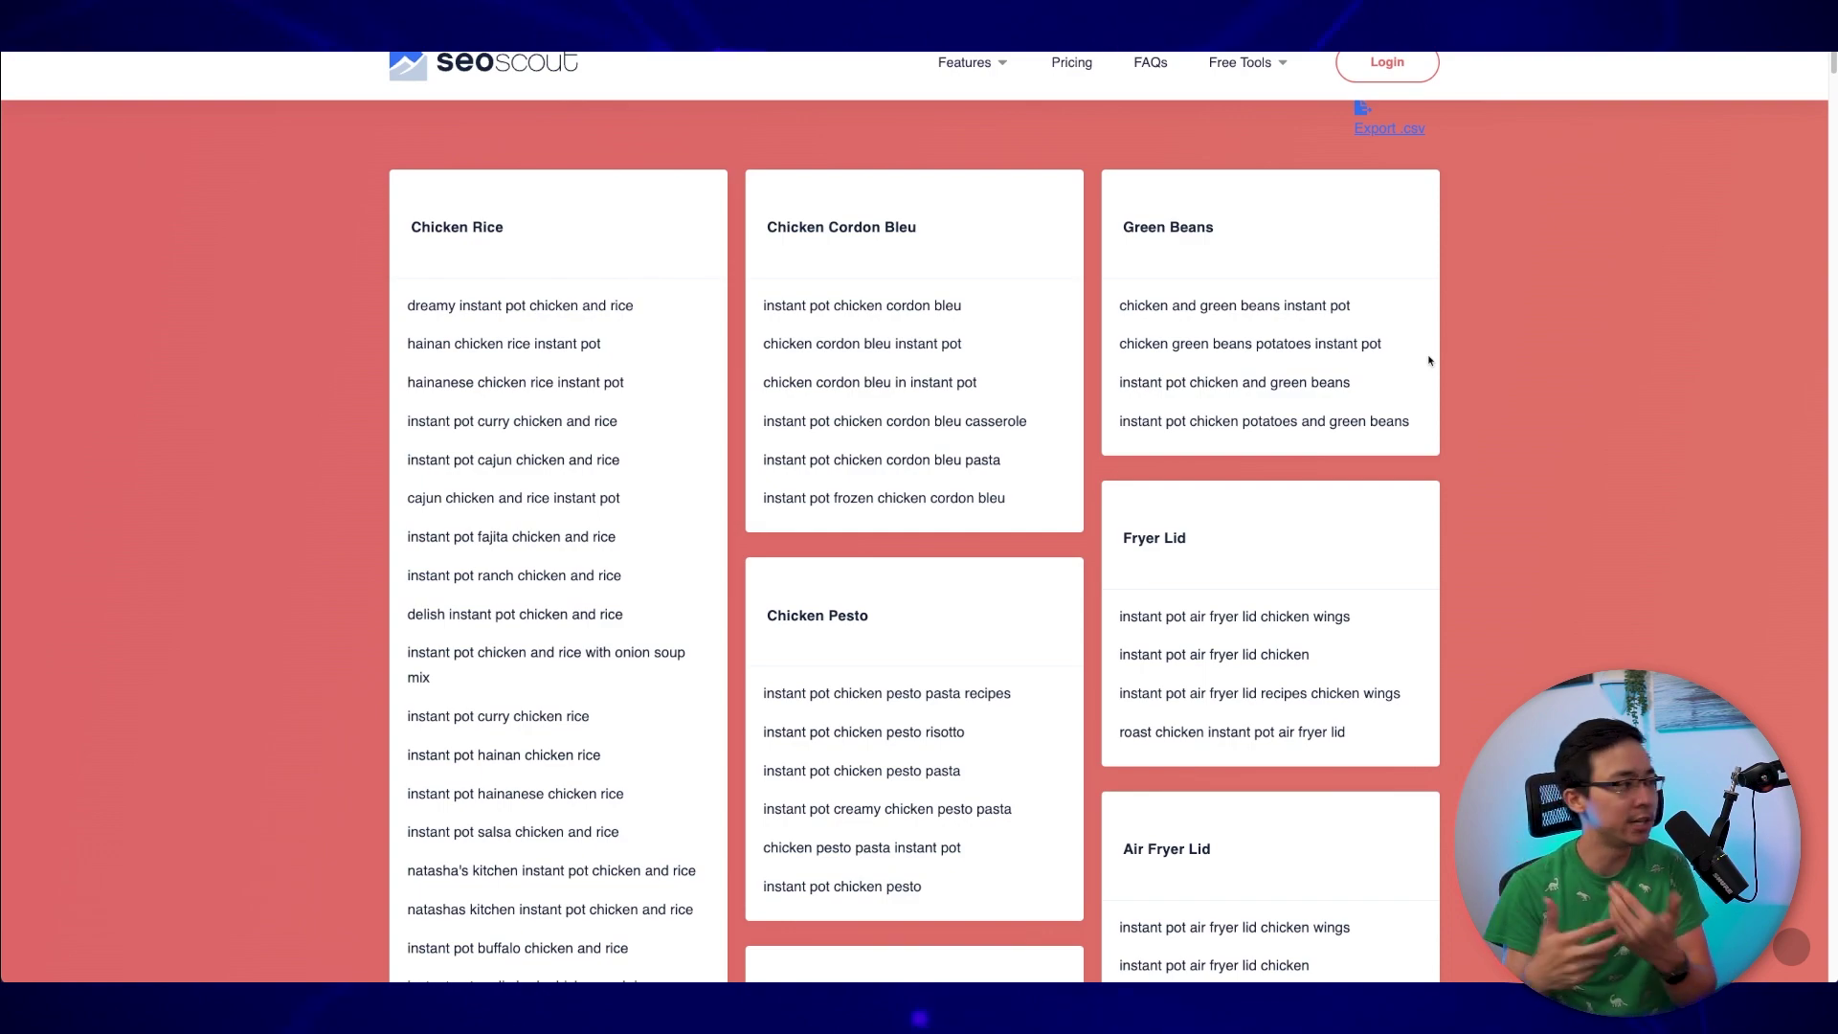
pyautogui.scroll(-18, 1419, 365)
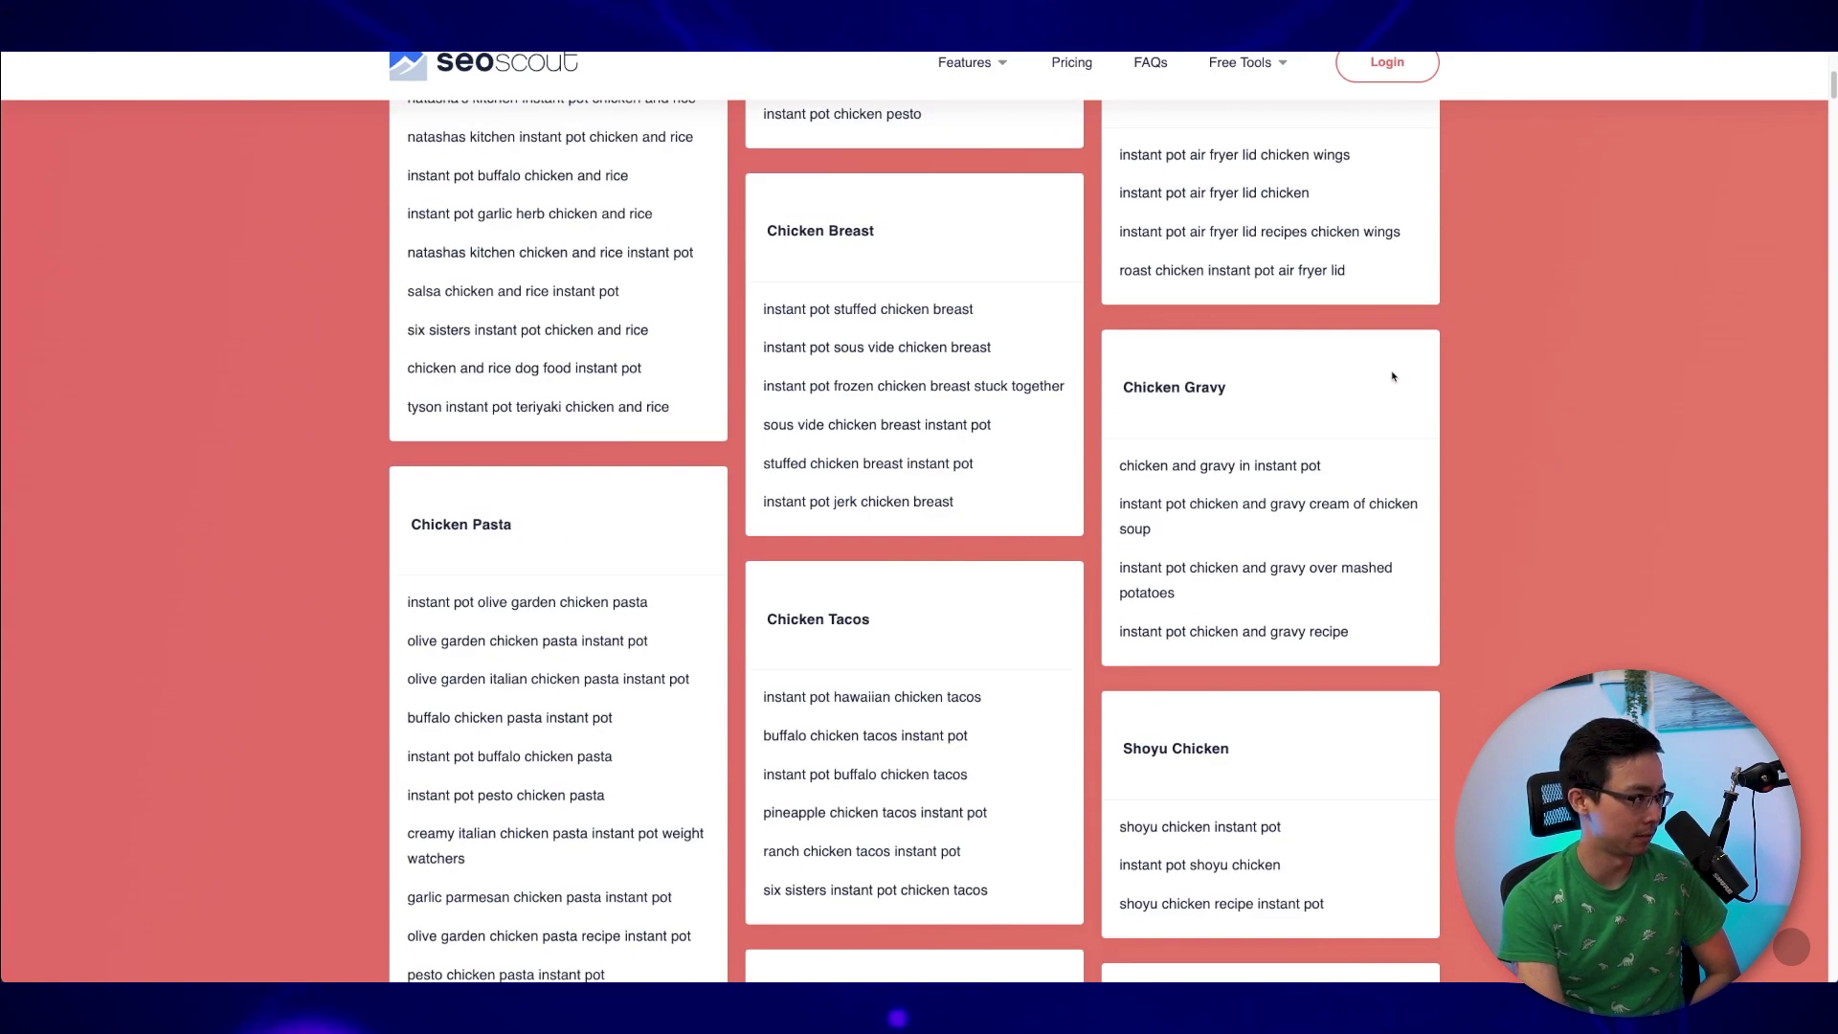
pyautogui.scroll(-3, 1393, 377)
pyautogui.scroll(-1, 566, 501)
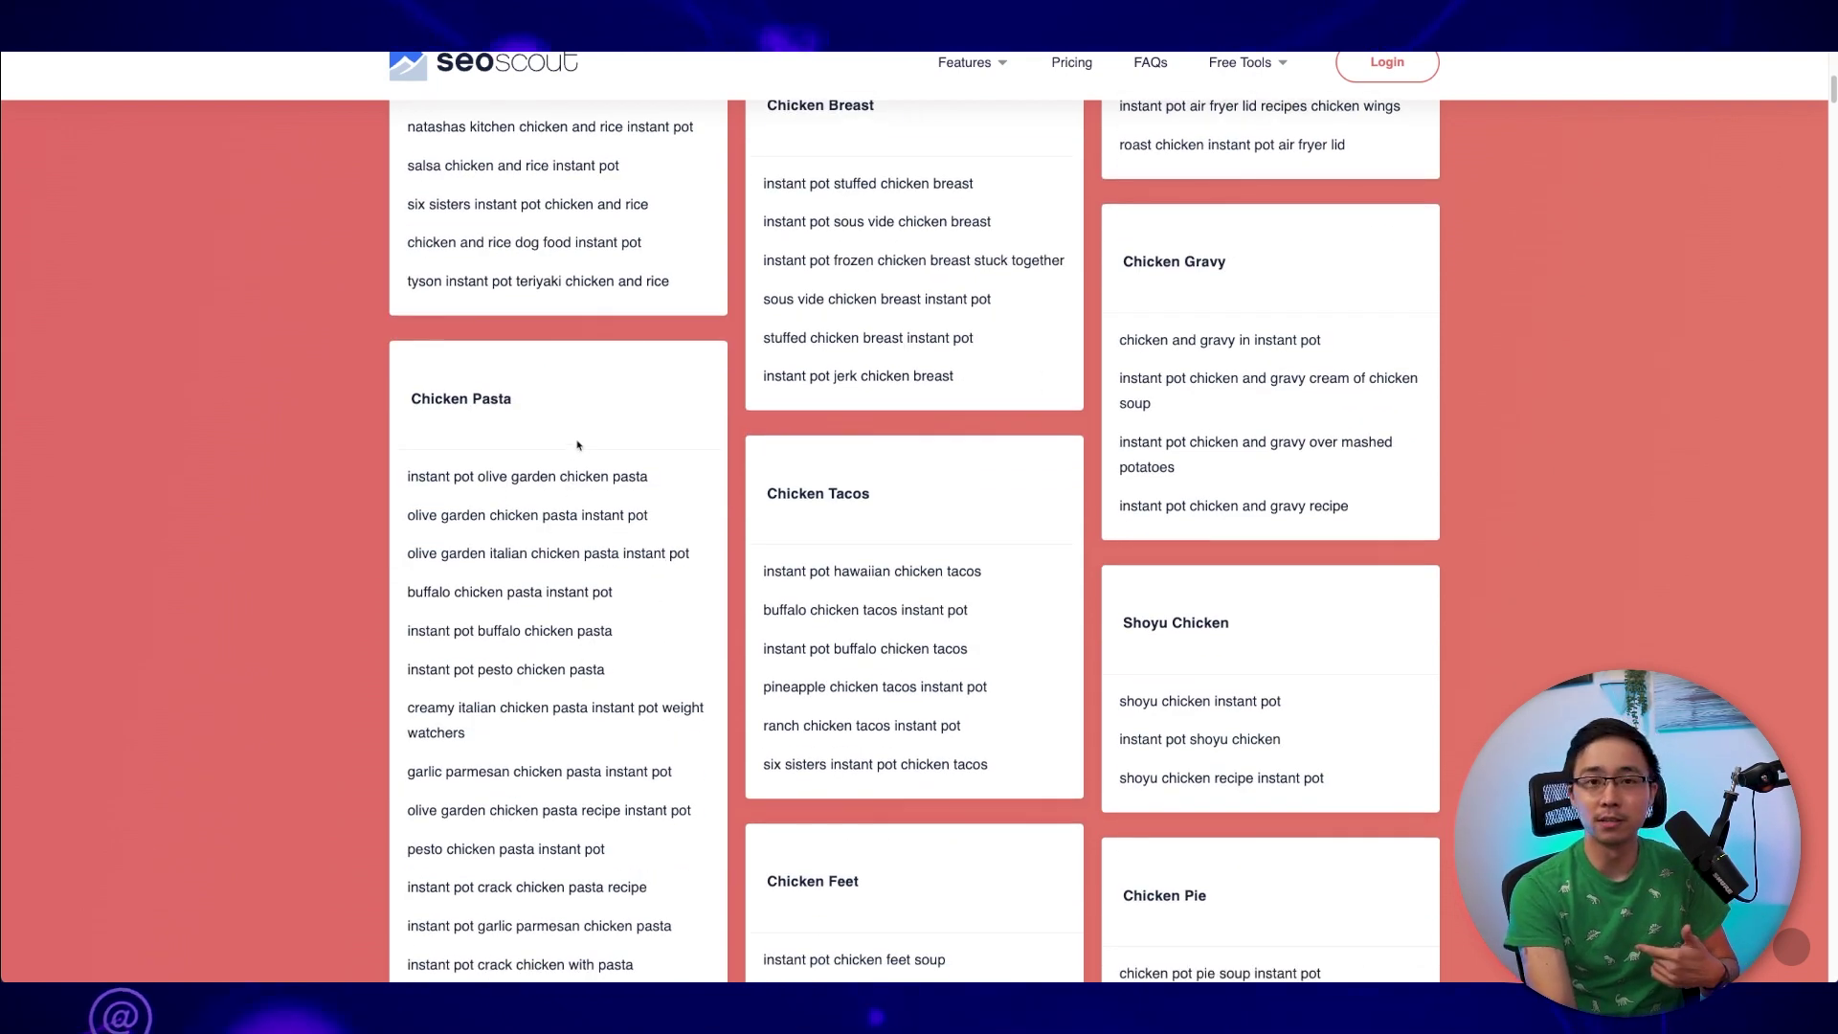
pyautogui.scroll(-3, 867, 427)
pyautogui.scroll(-8, 867, 427)
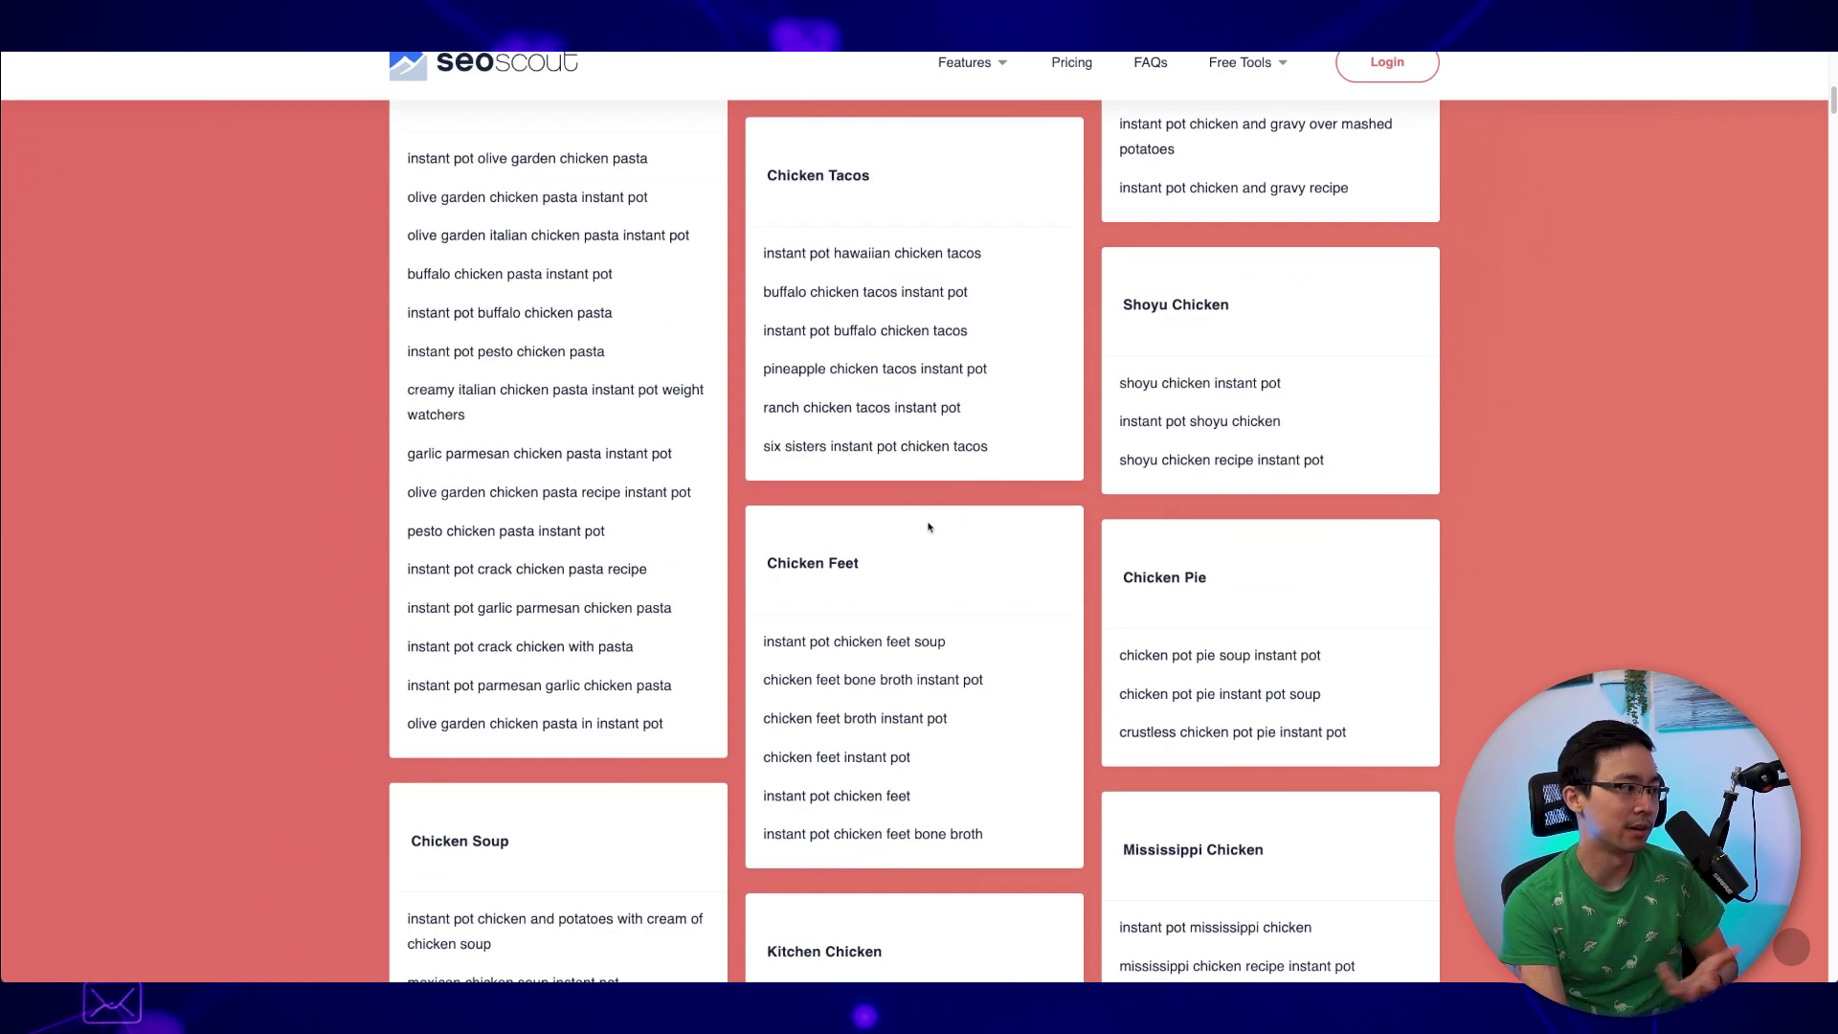
pyautogui.scroll(-12, 1142, 473)
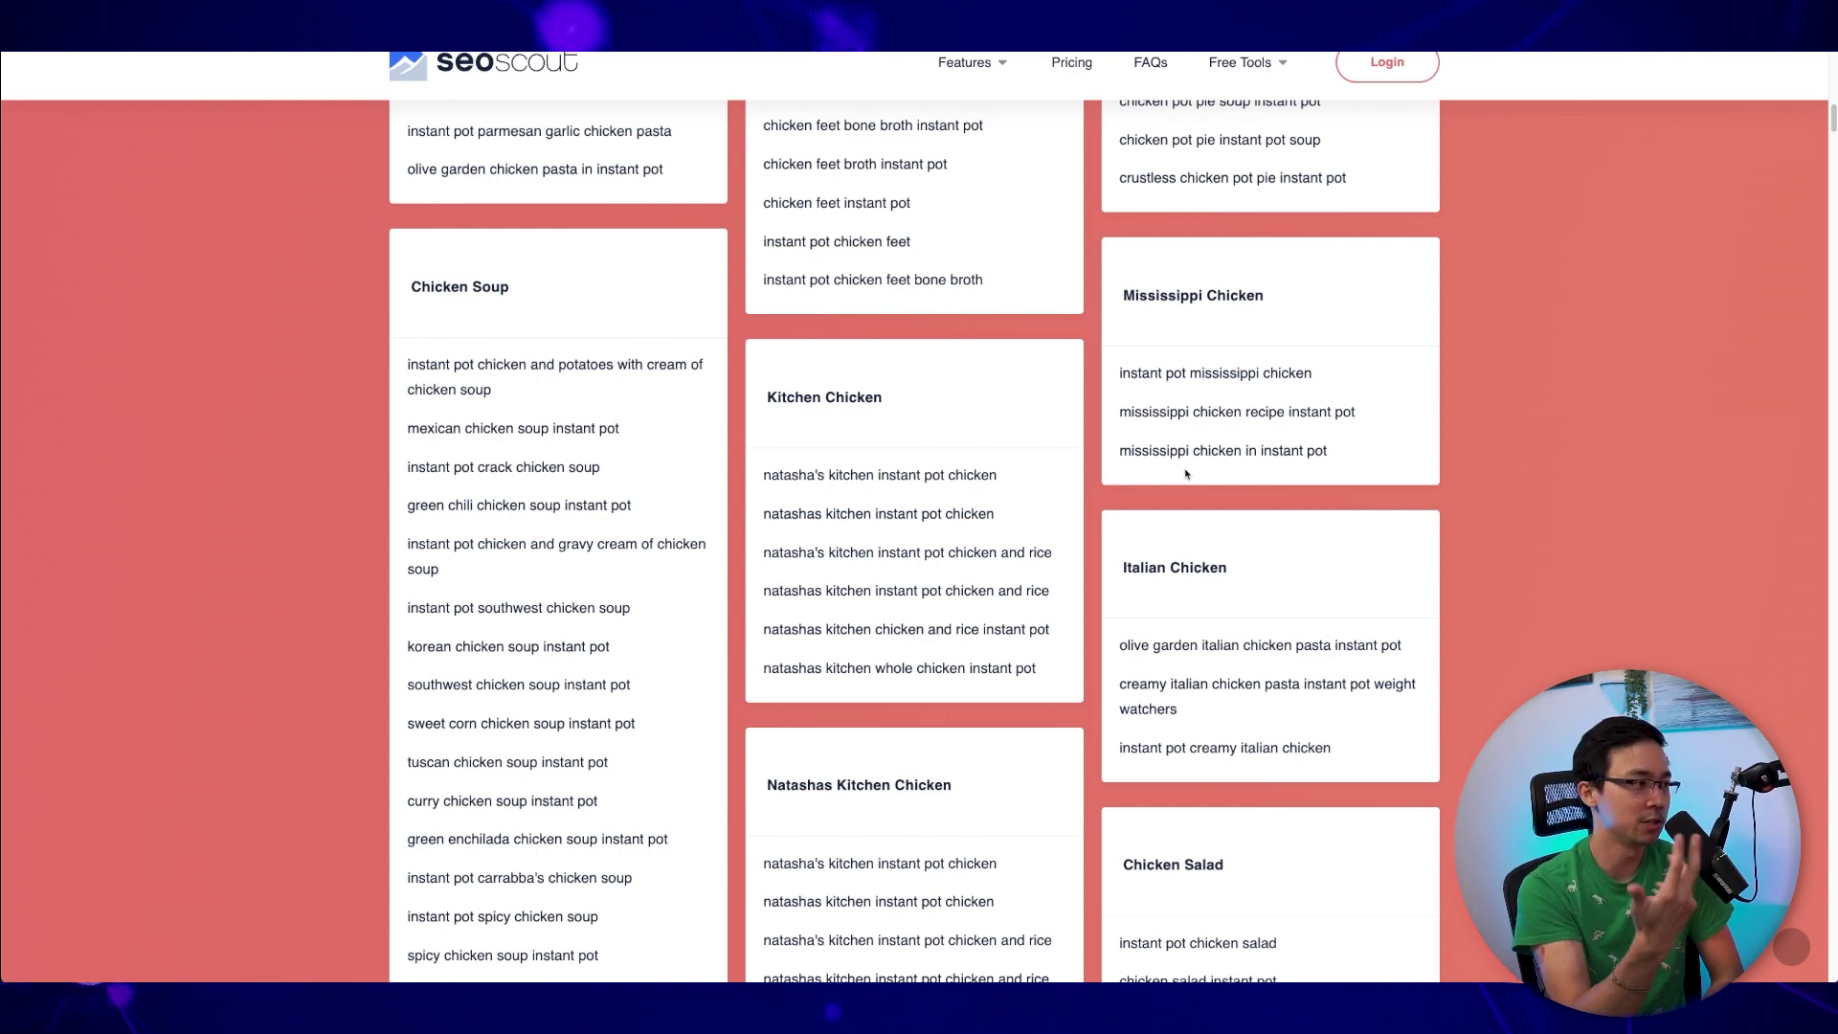
pyautogui.scroll(-10, 1186, 473)
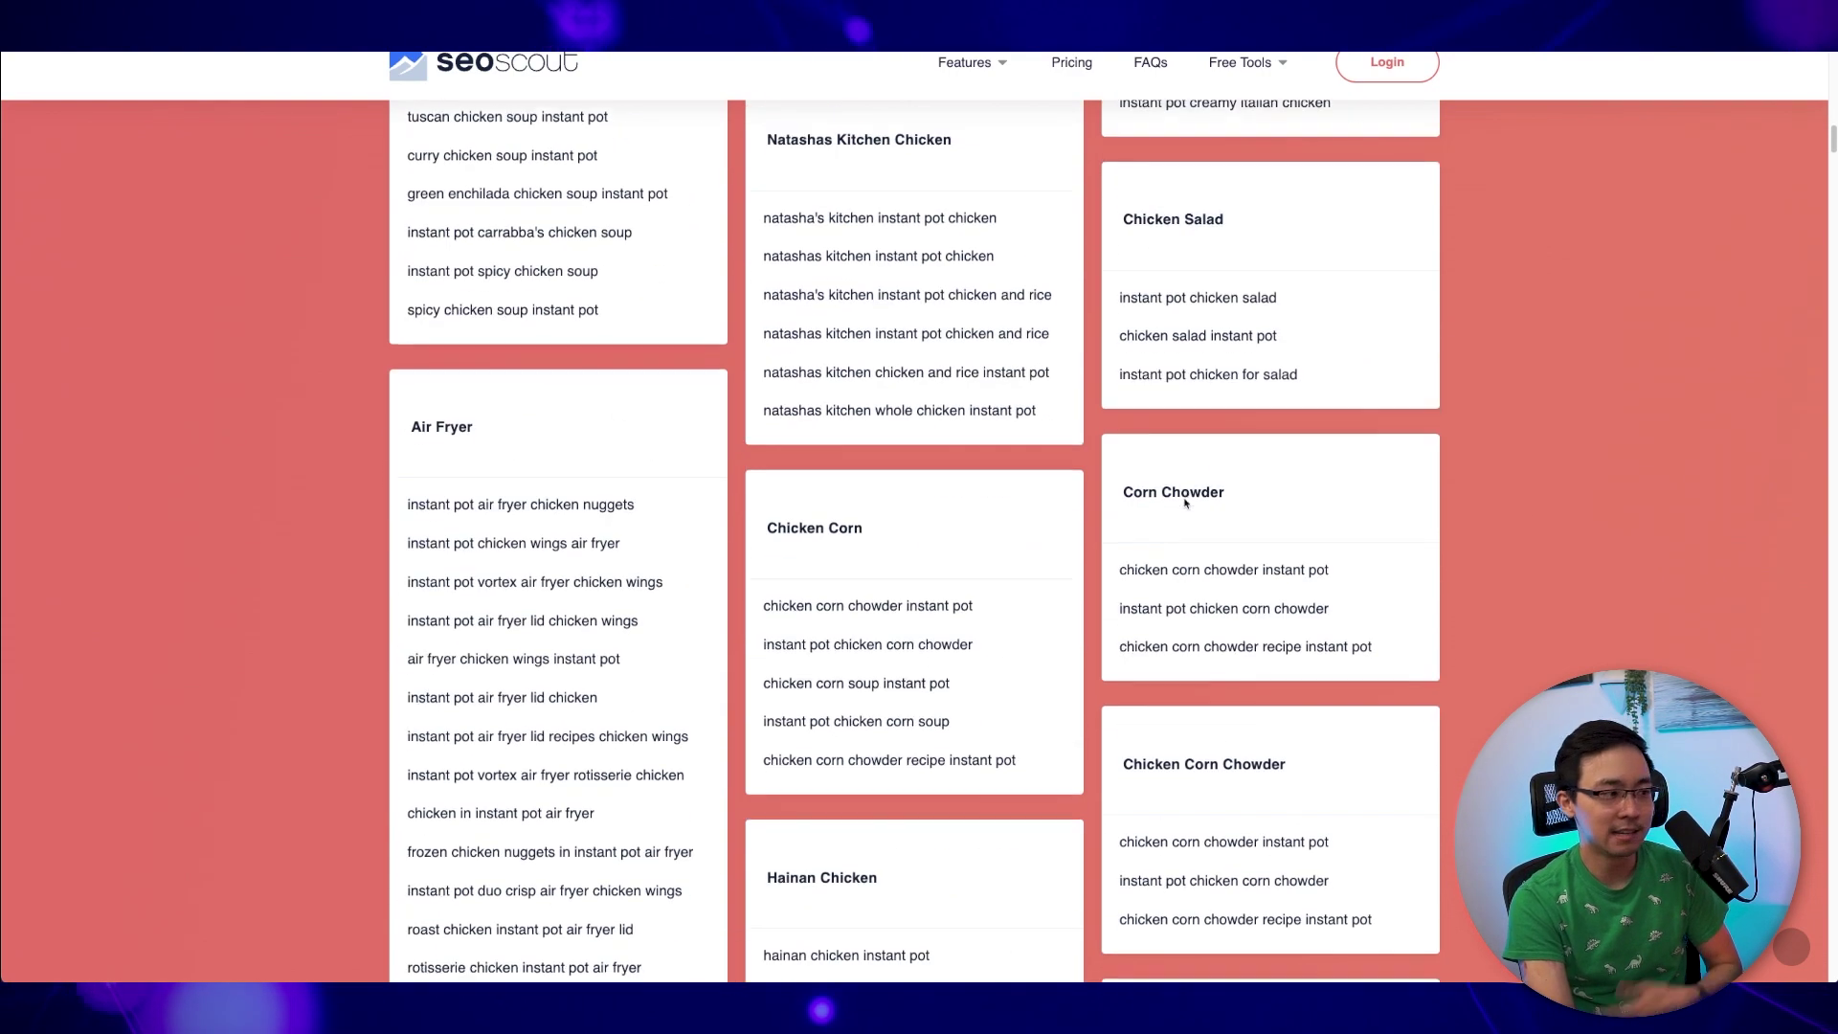
pyautogui.scroll(-4, 1185, 504)
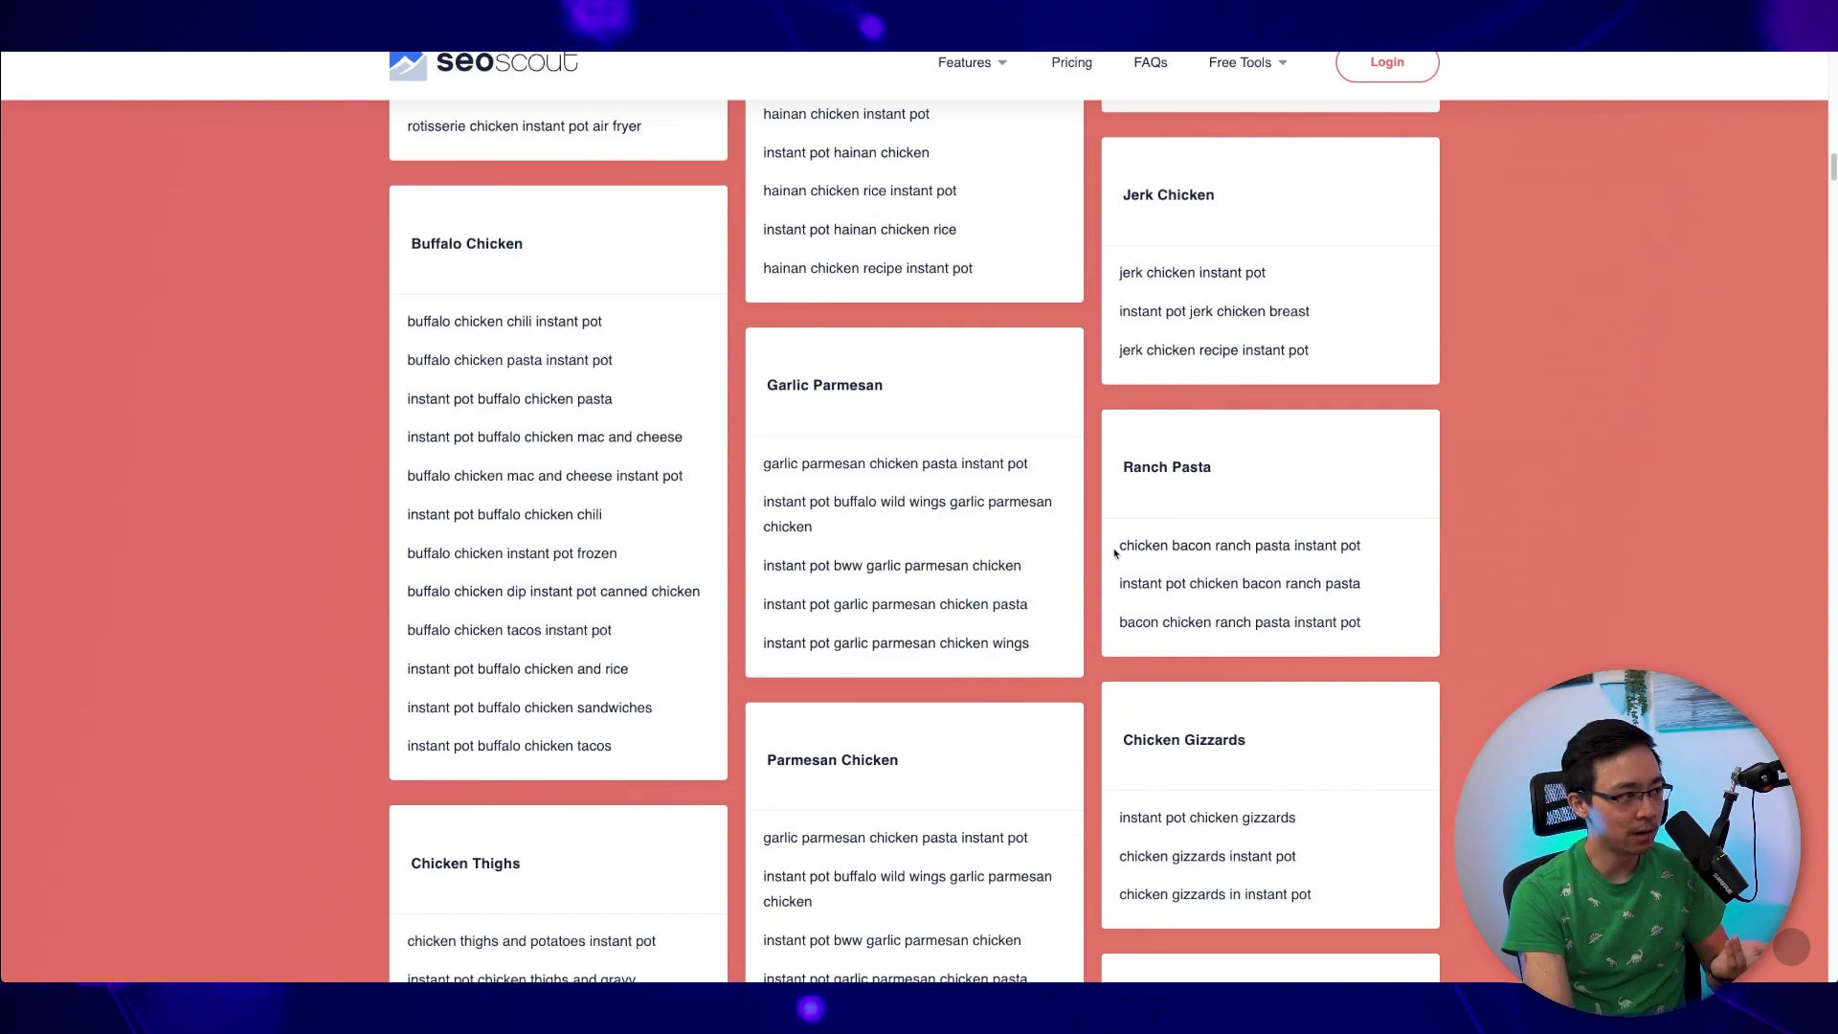
pyautogui.scroll(-6, 1117, 547)
pyautogui.scroll(-15, 1115, 593)
pyautogui.press('Home')
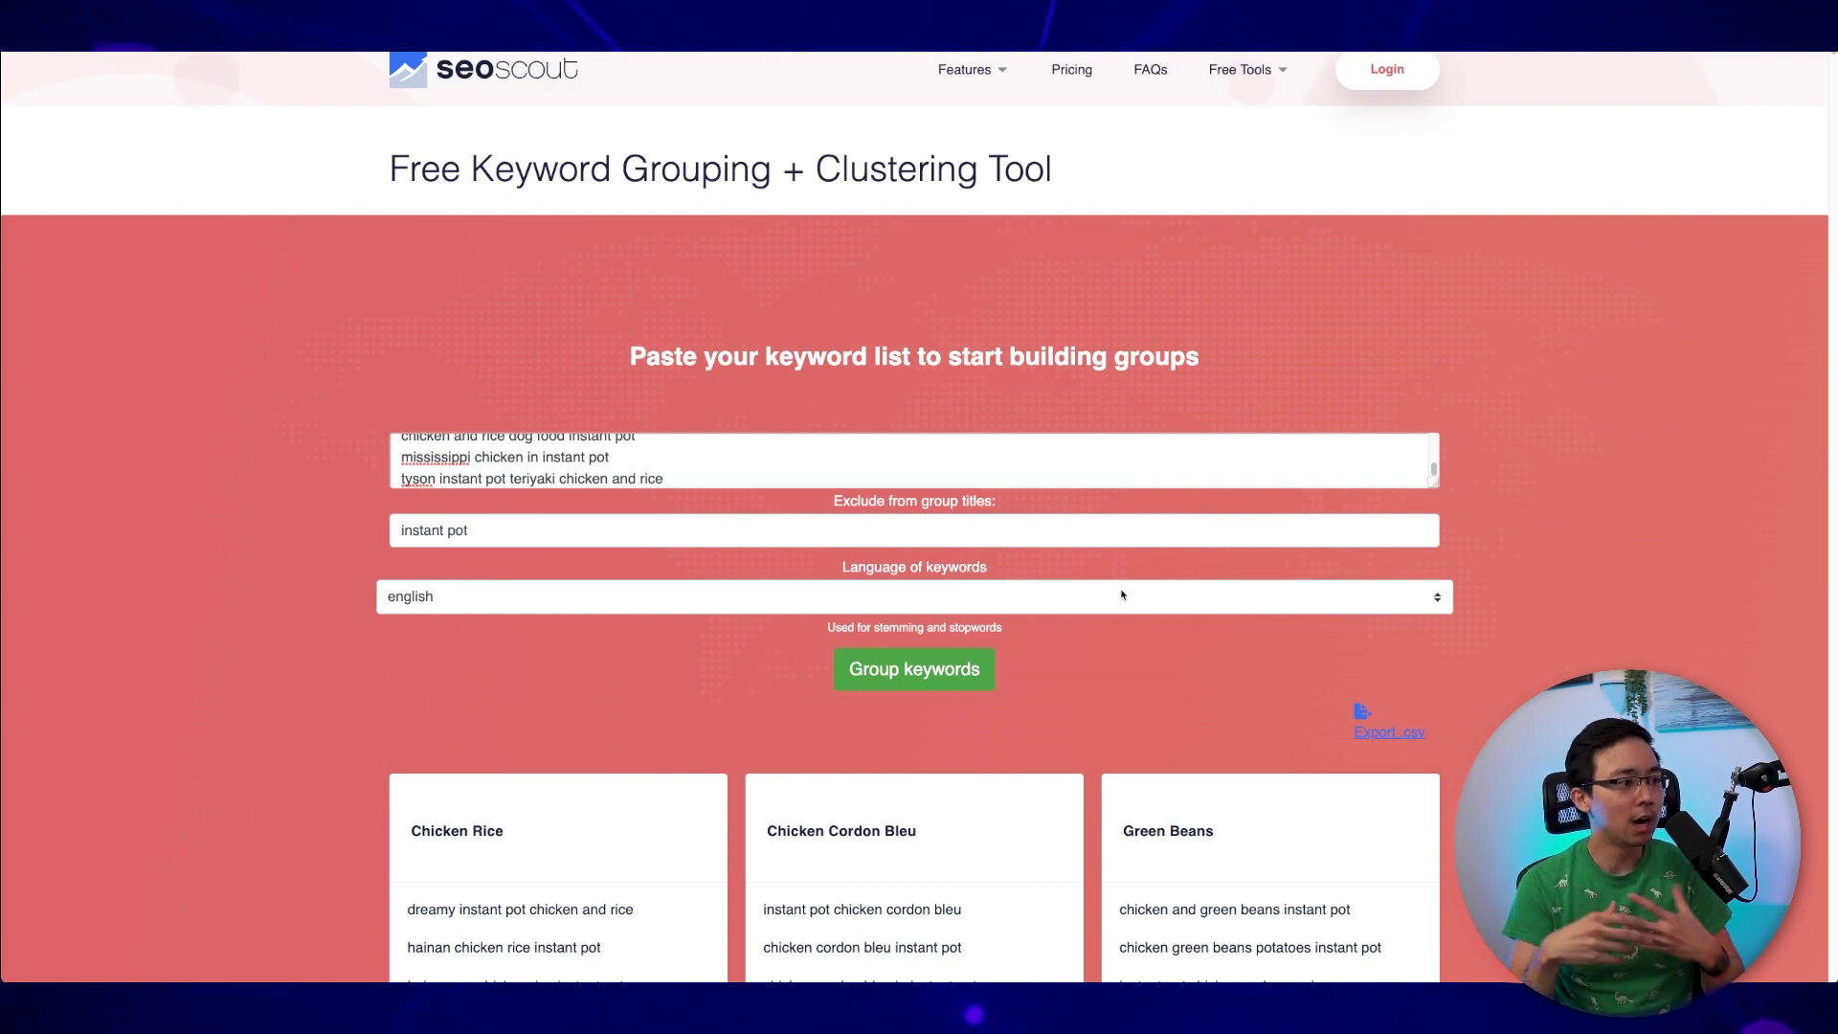
# Scroll through the AnswerSocrates question list for 'instant pot'.
pyautogui.scroll(-1, 1122, 595)
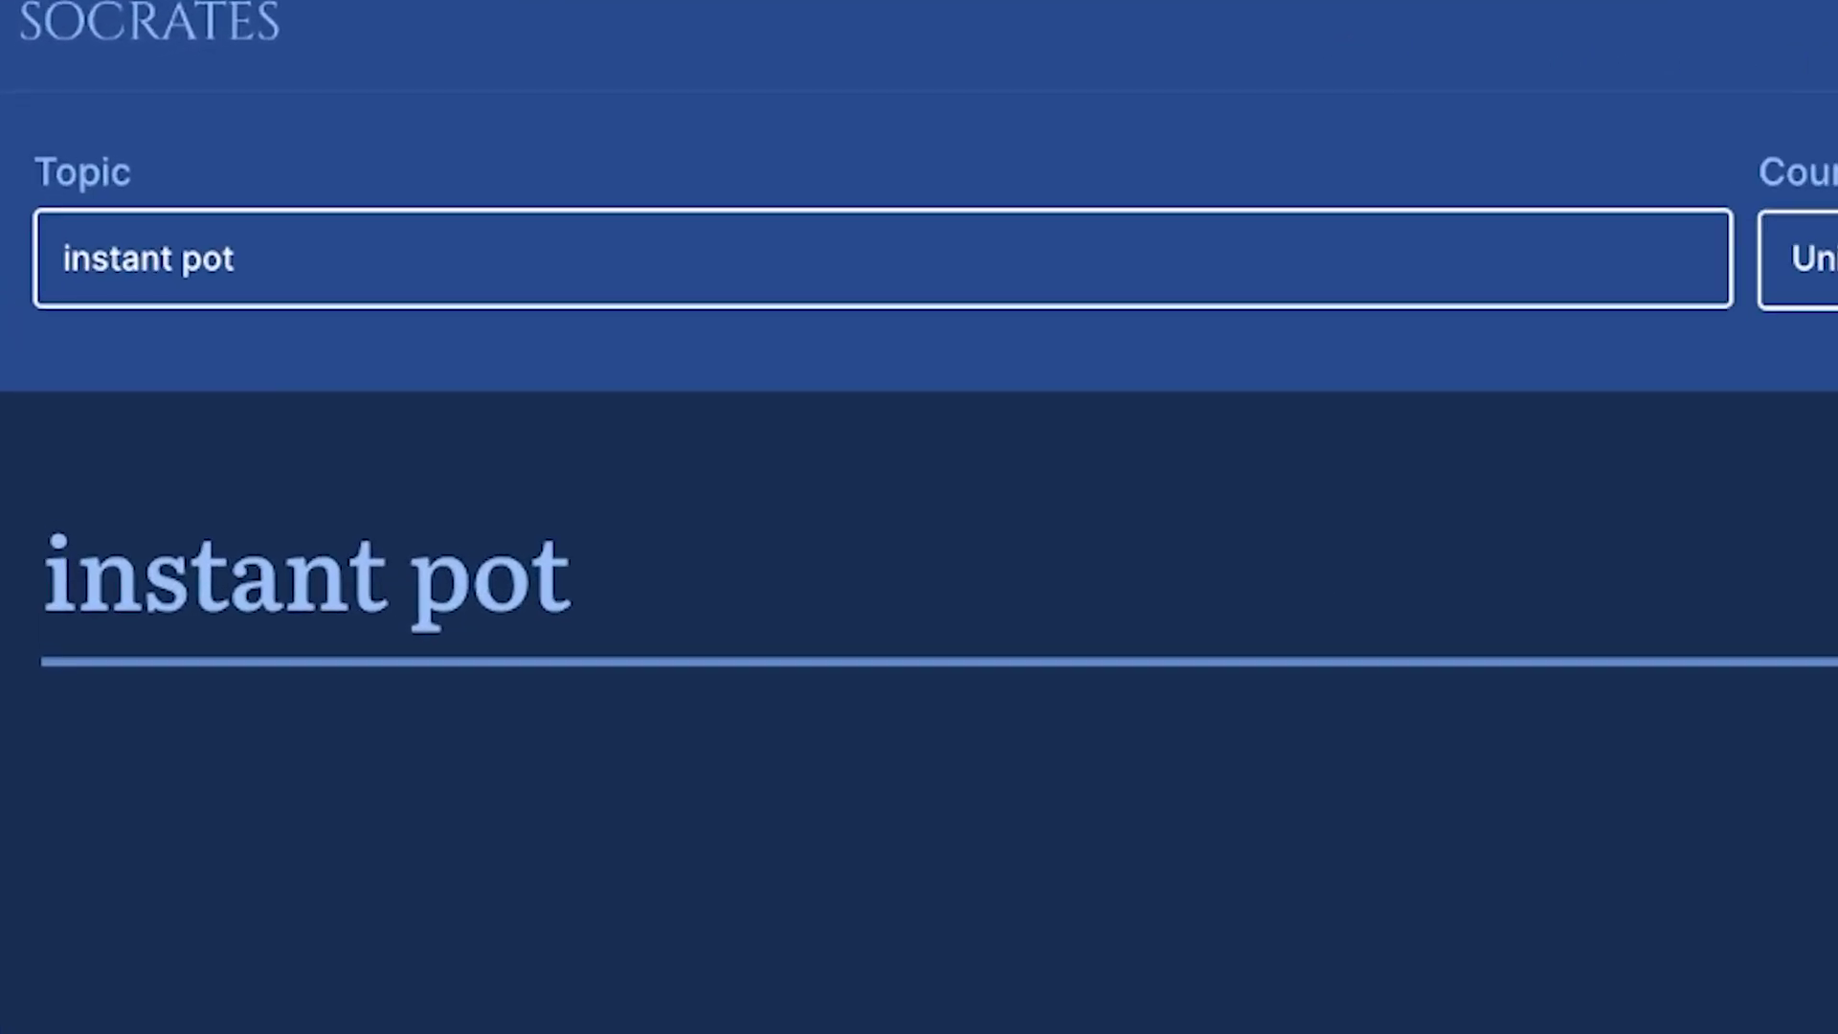
pyautogui.scroll(-1, 994, 310)
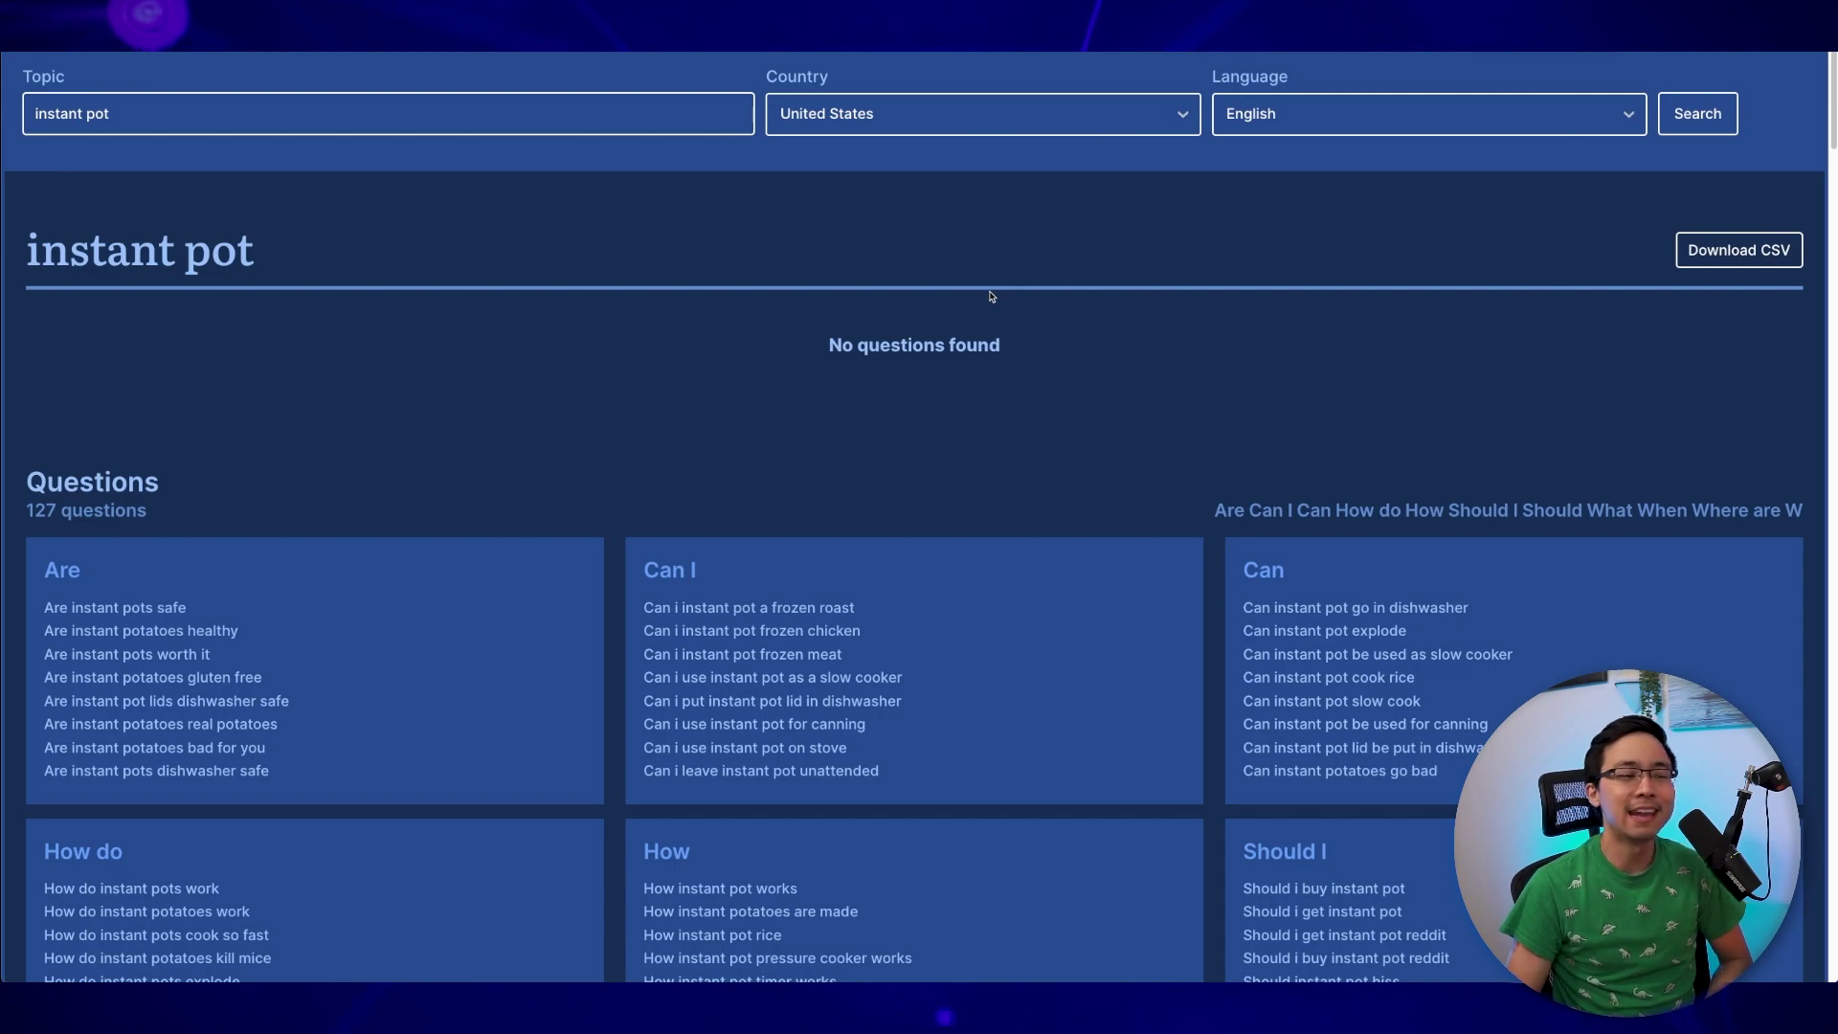
pyautogui.scroll(-4, 995, 316)
pyautogui.scroll(-13, 1000, 329)
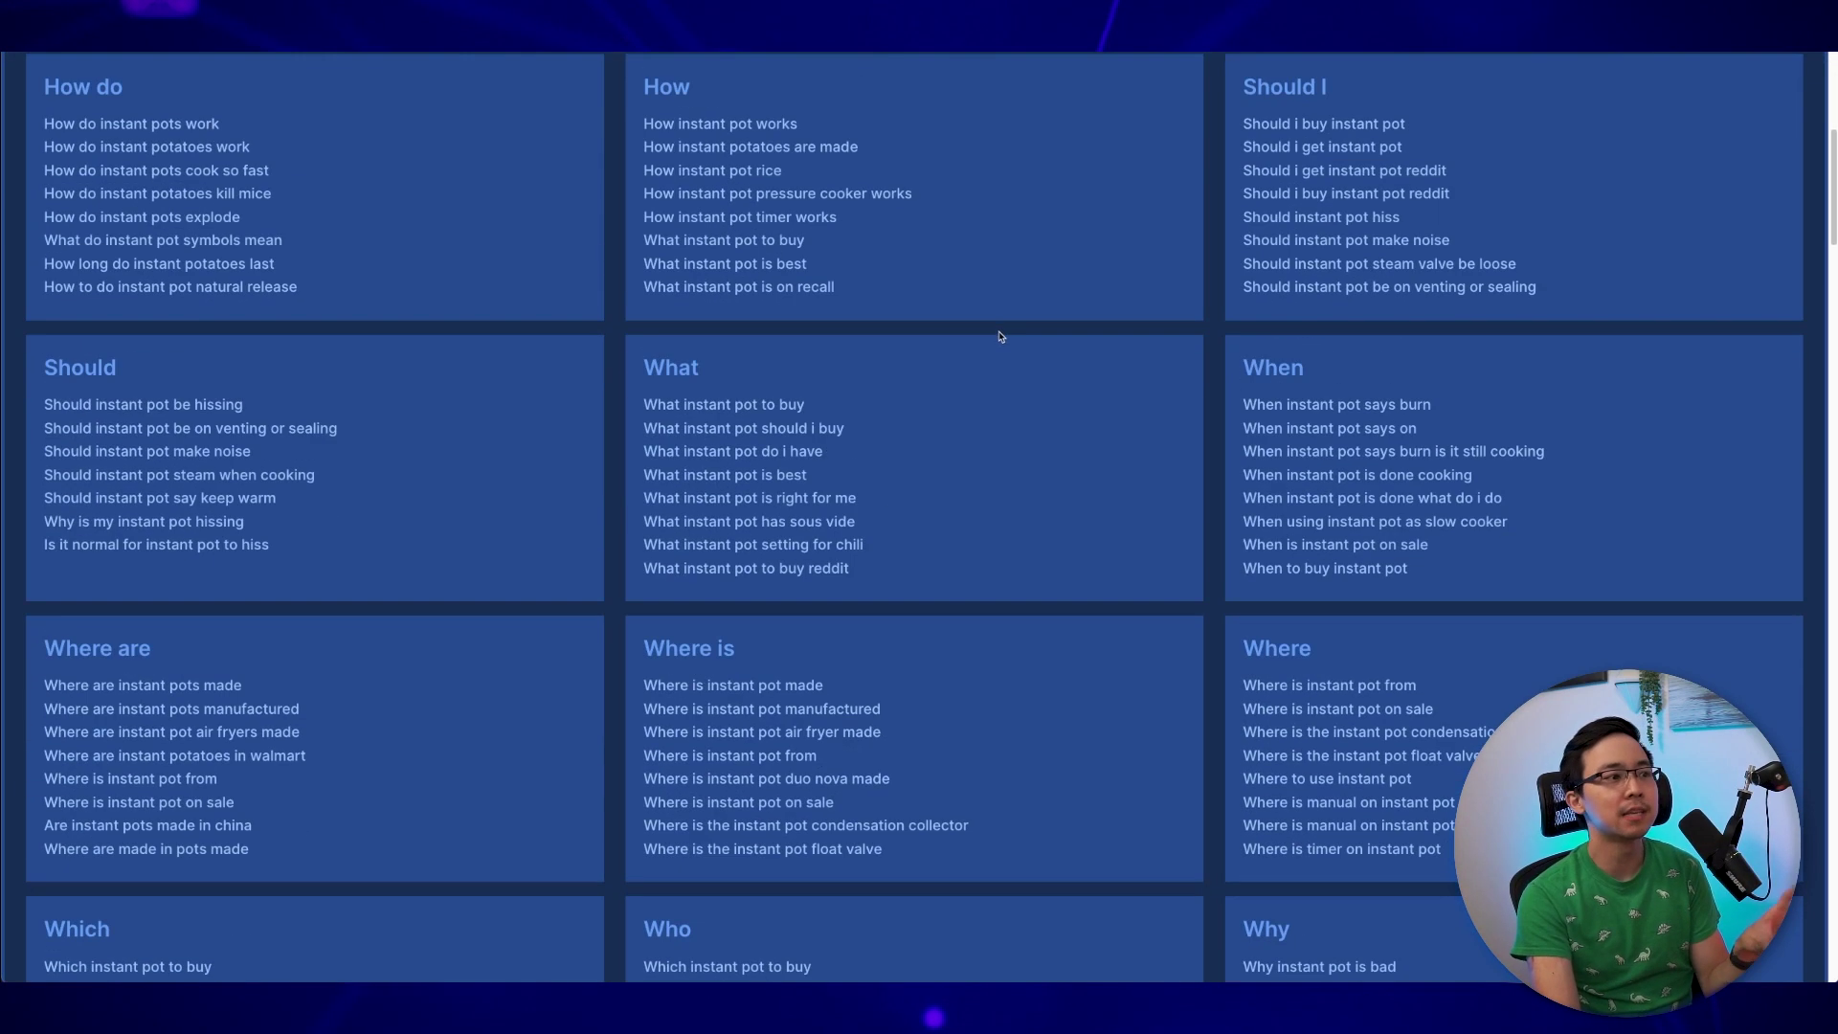
pyautogui.scroll(-11, 999, 342)
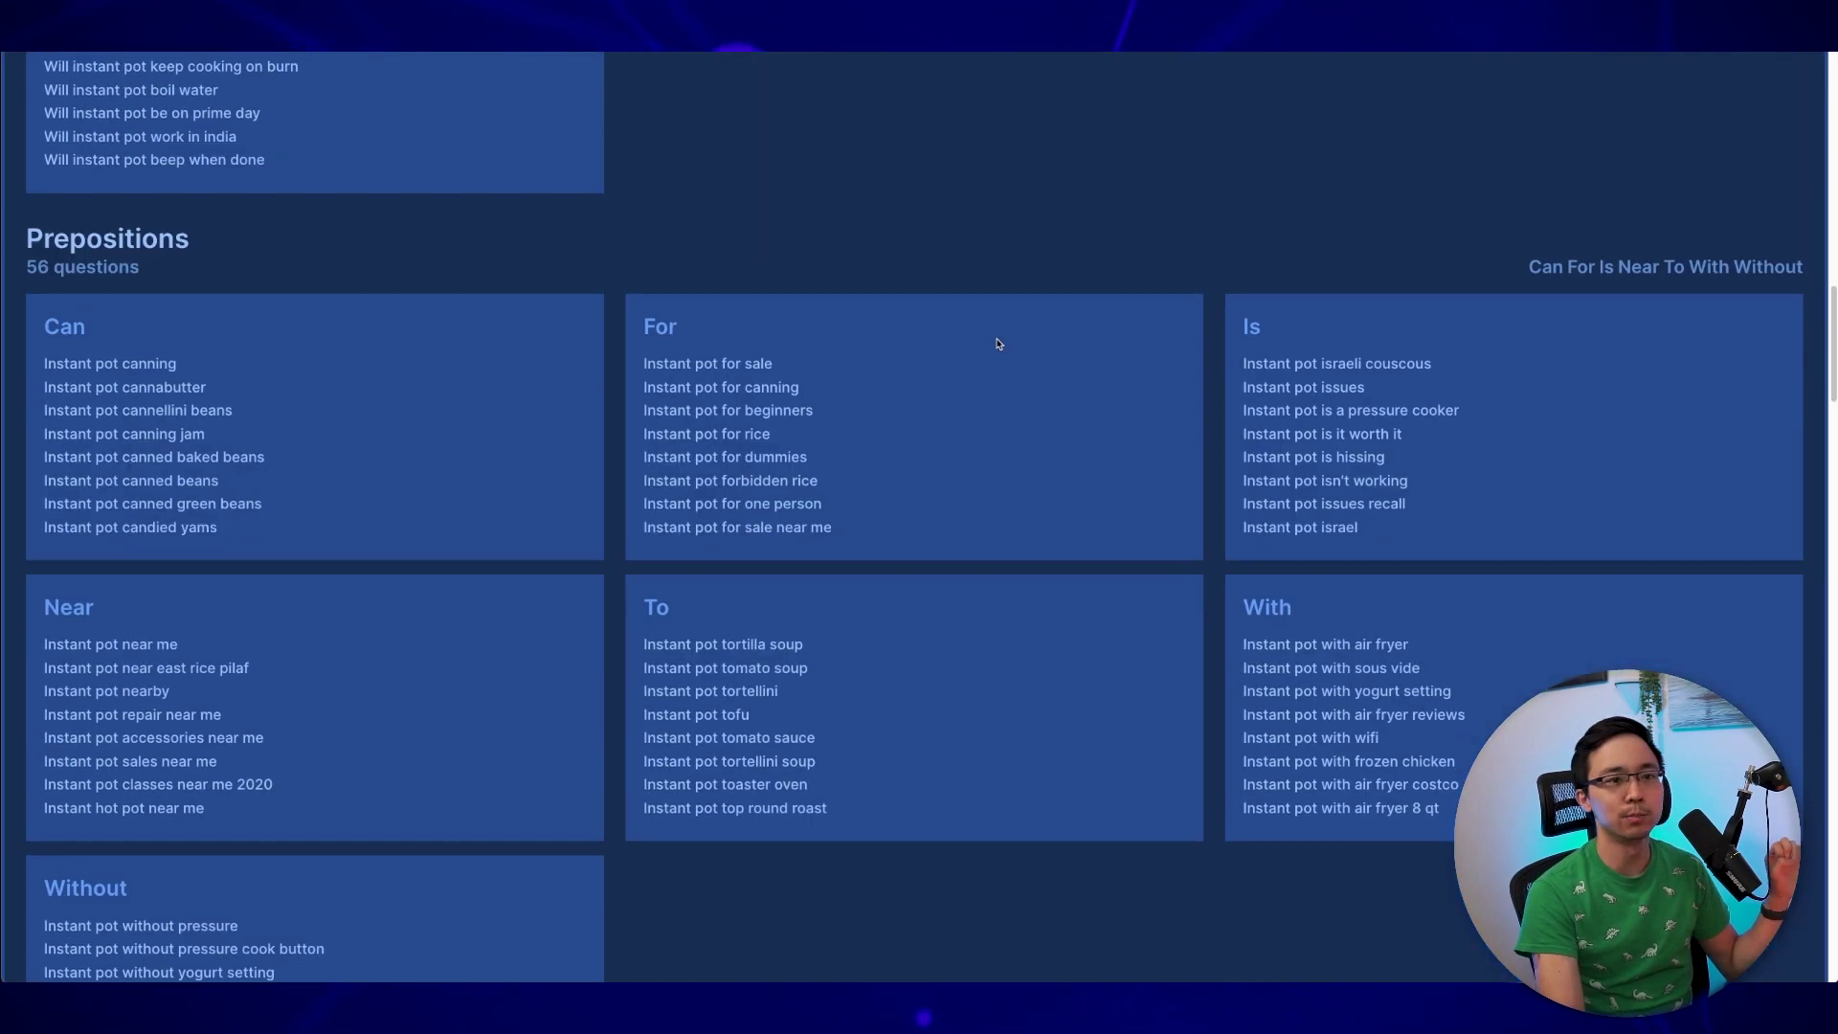
pyautogui.scroll(-13, 1000, 343)
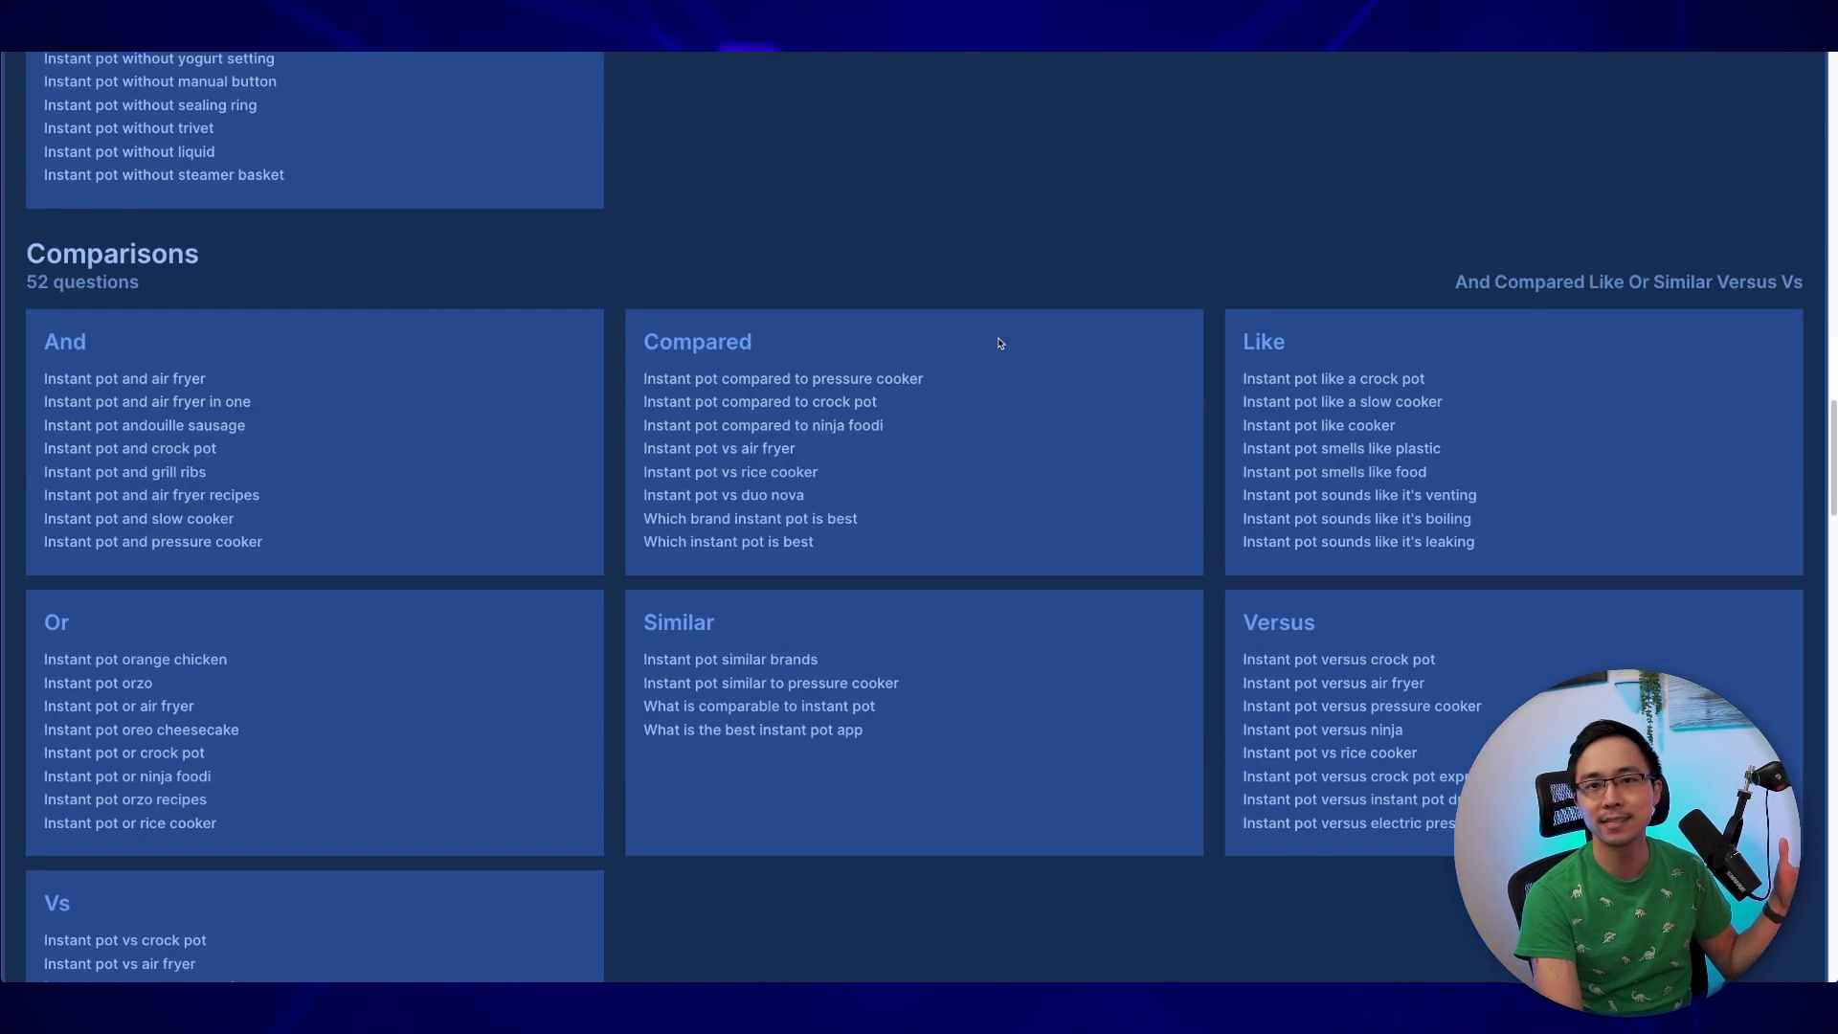
pyautogui.scroll(-5, 1001, 343)
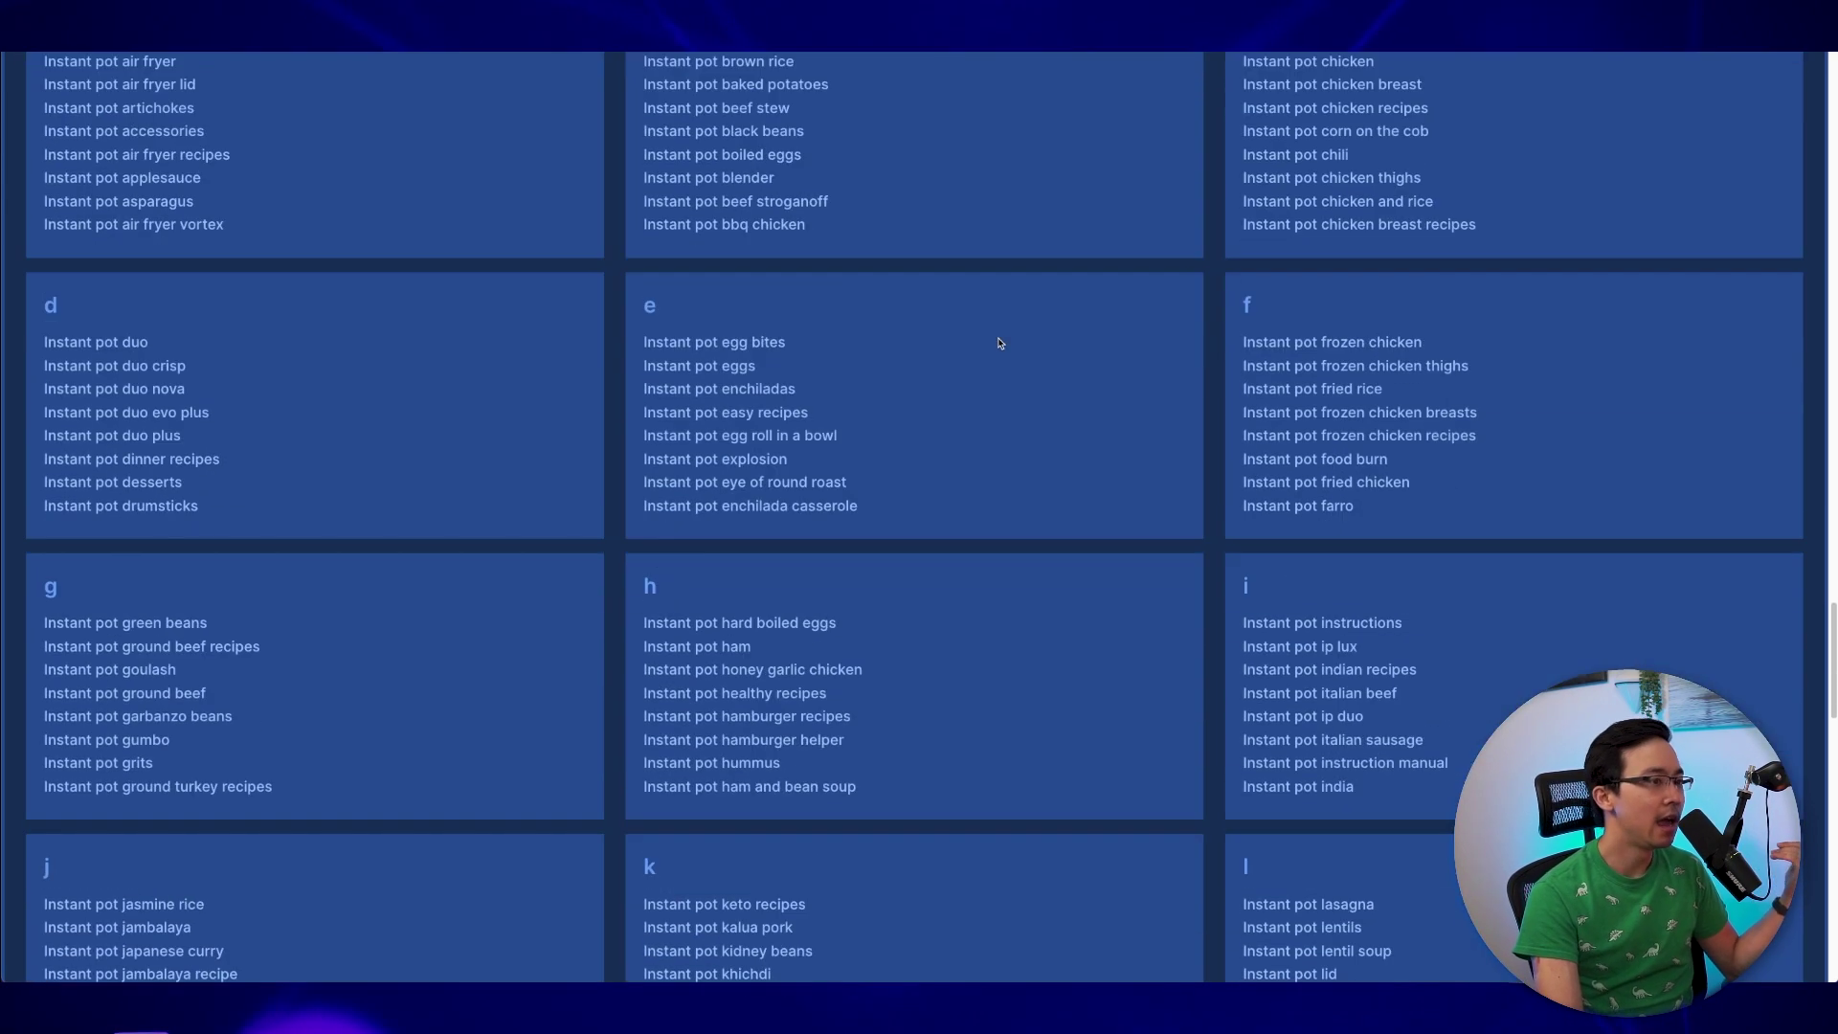
pyautogui.scroll(-1, 1001, 352)
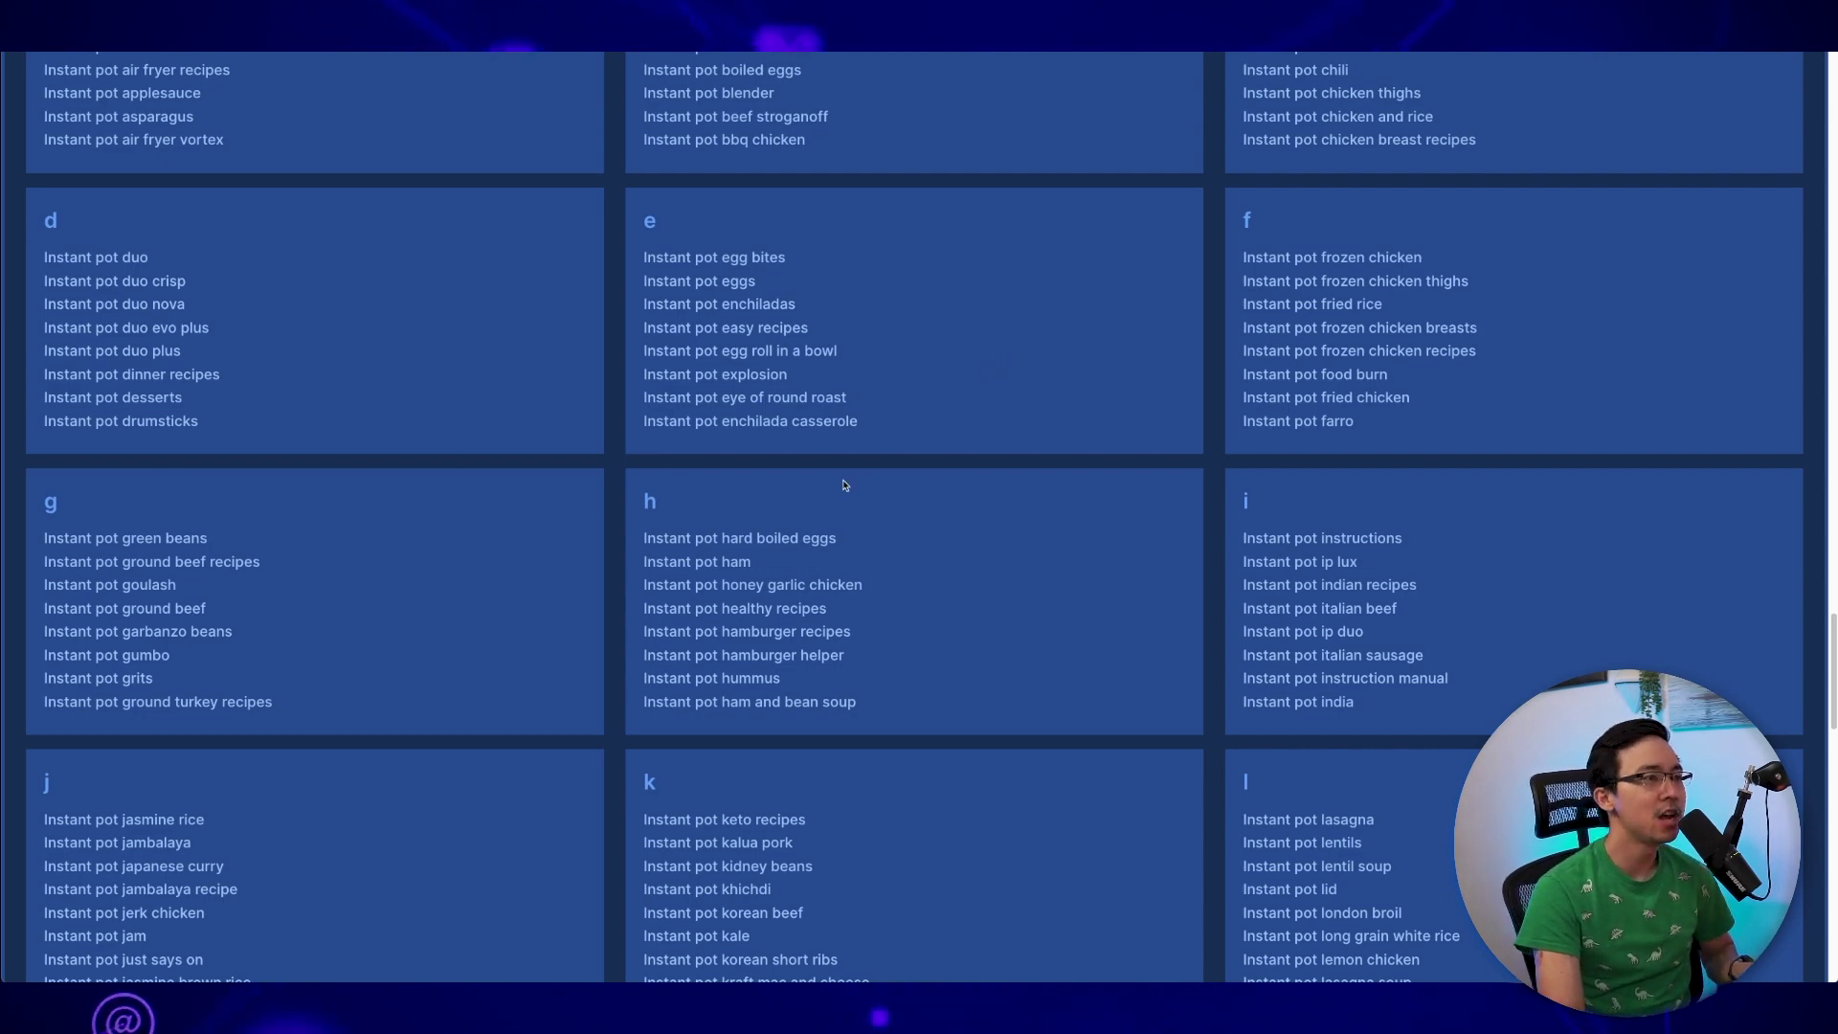
pyautogui.scroll(20, 988, 370)
# Search the topic 'instant pot * chicken' and scroll through its 61 questions.
pyautogui.click(461, 177)
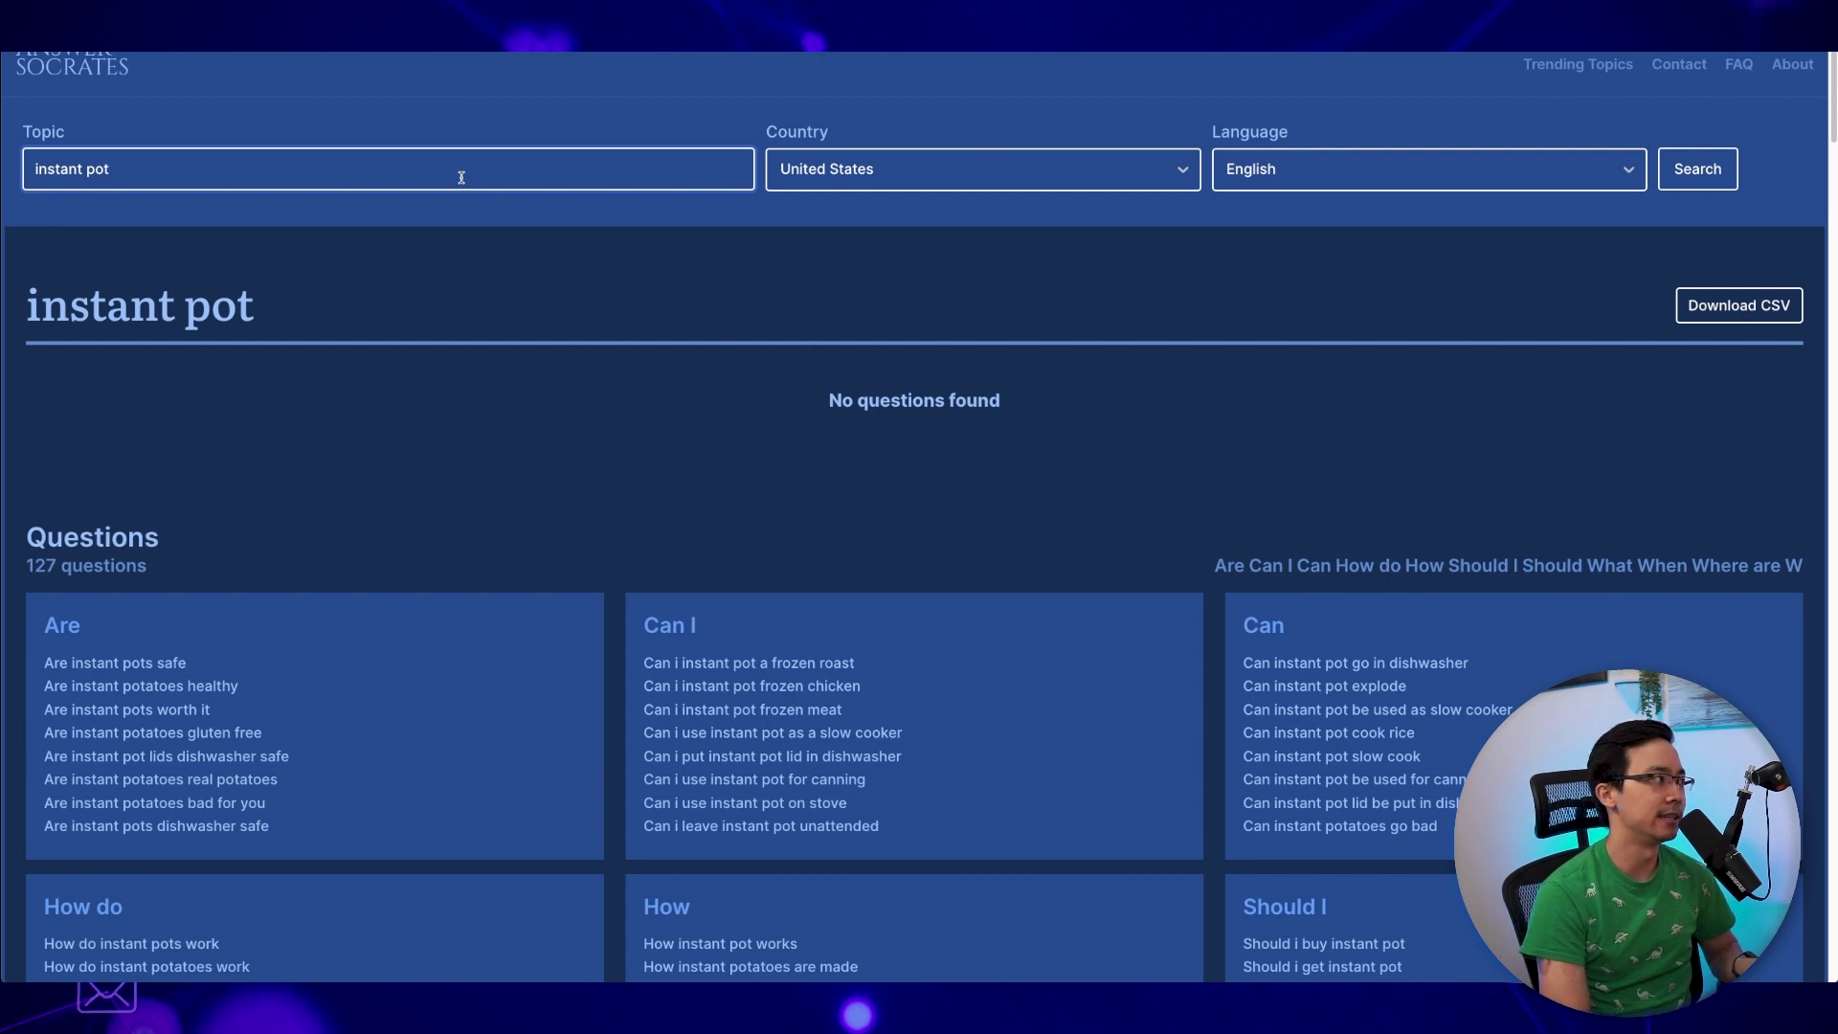
pyautogui.write('* chi')
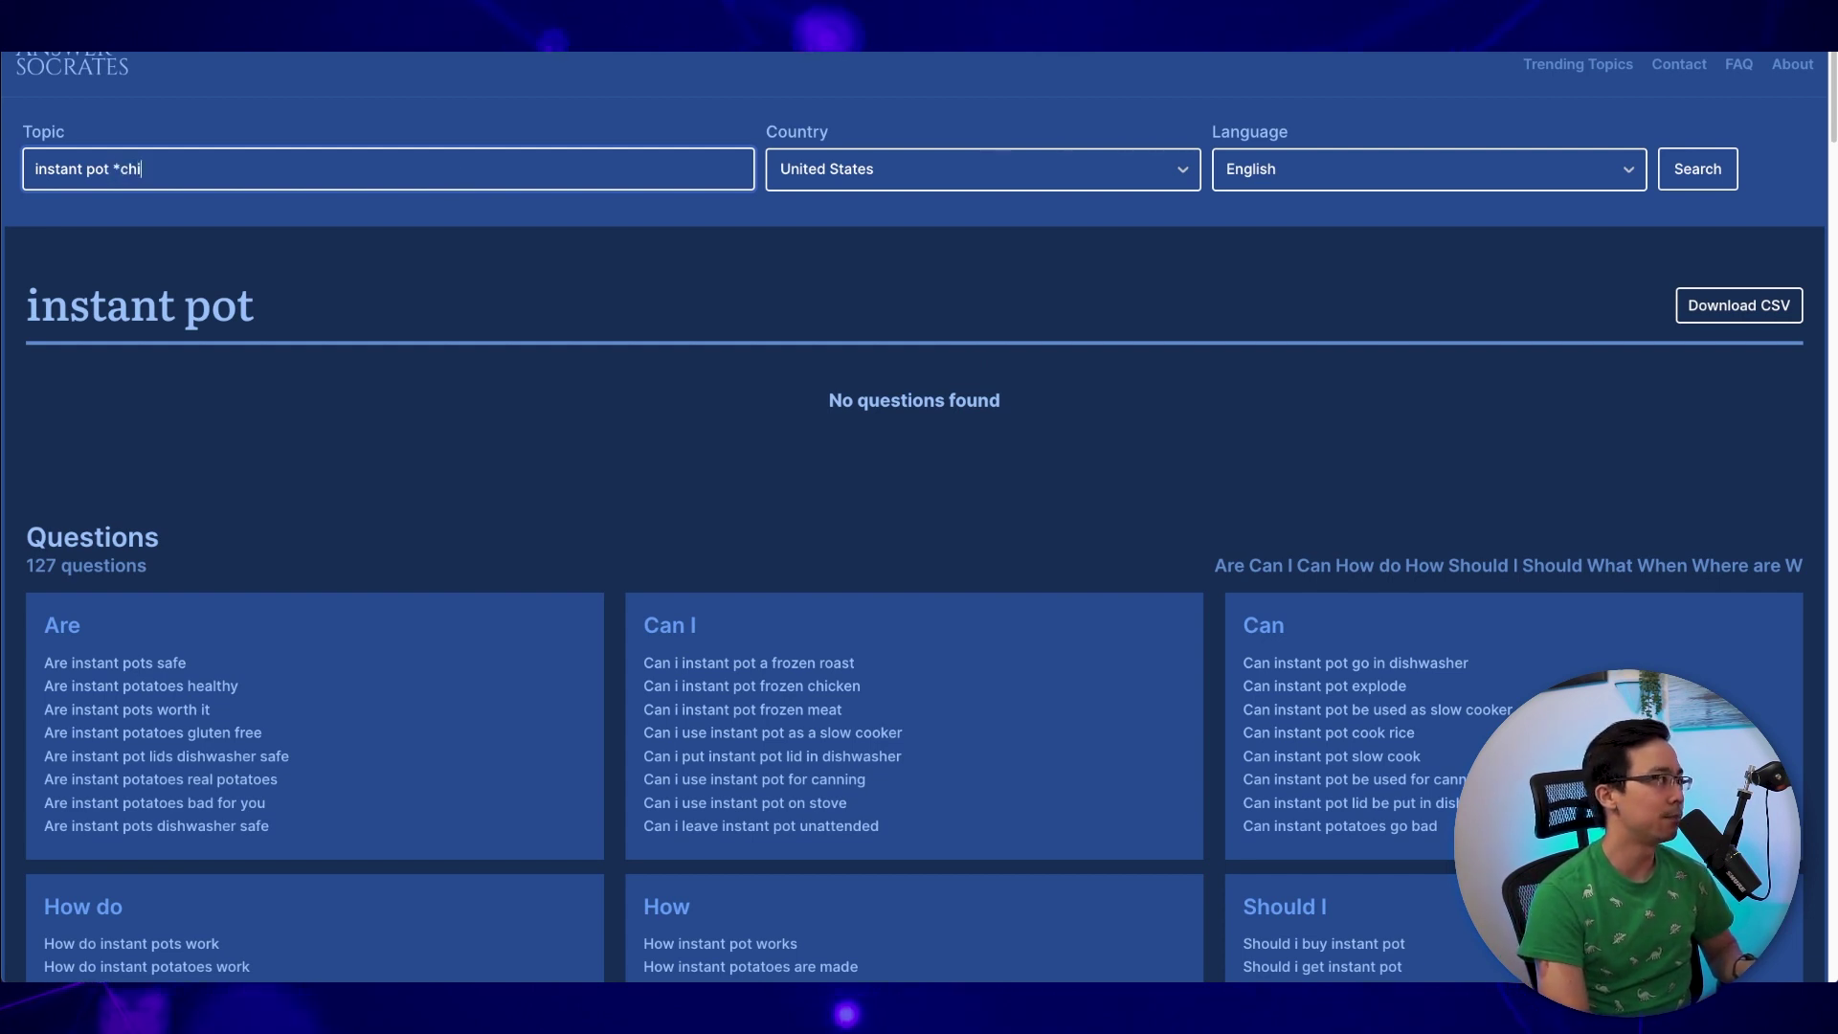
pyautogui.write('cken')
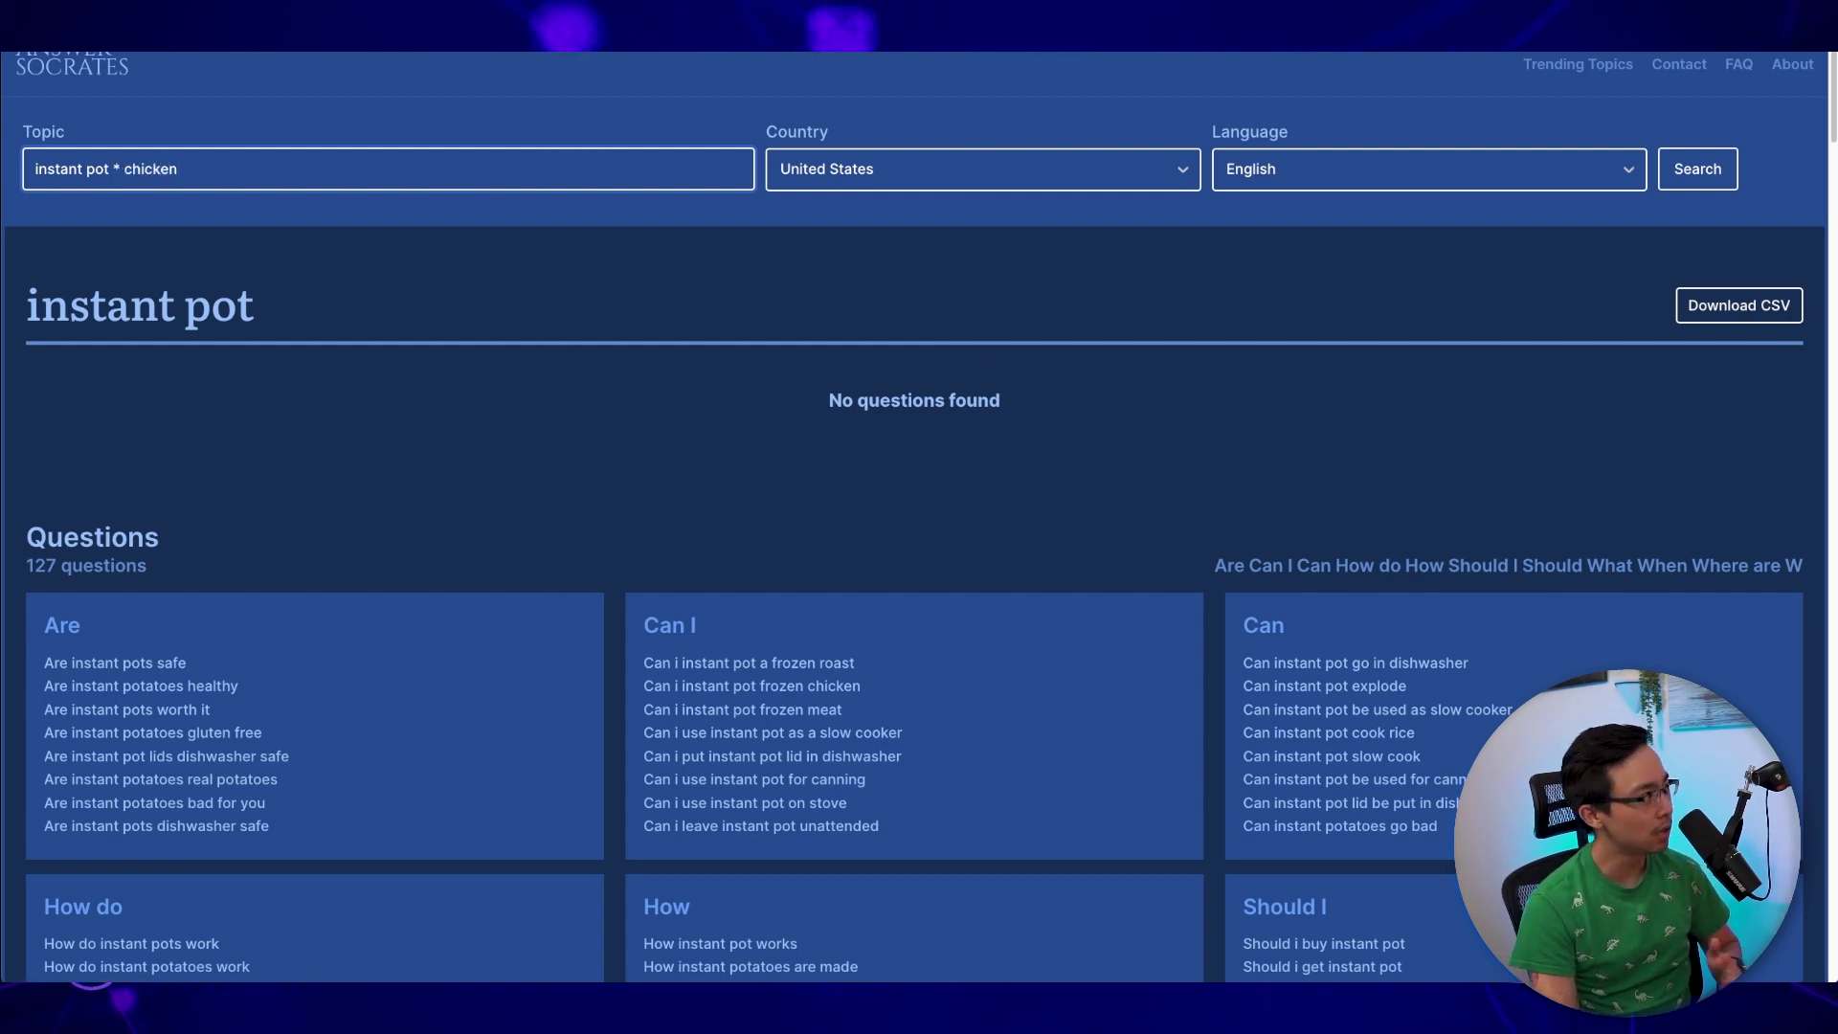
pyautogui.press('Return')
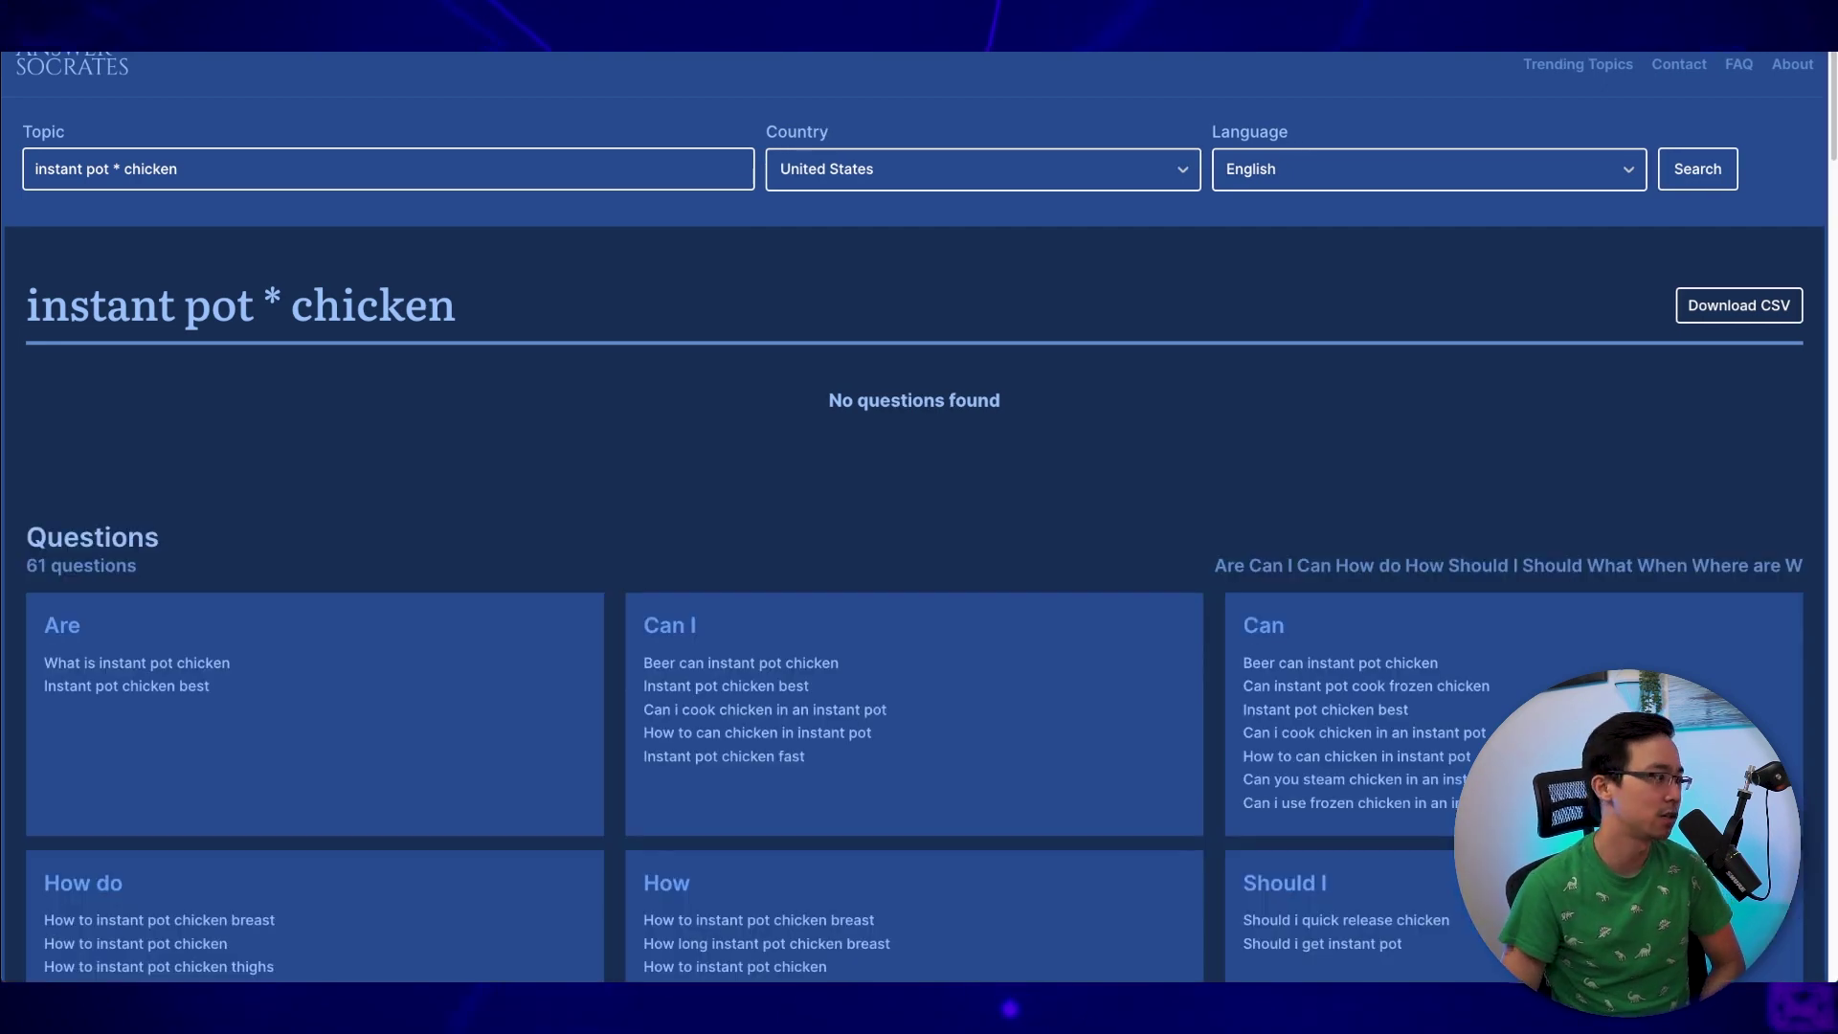
pyautogui.scroll(-7, 743, 279)
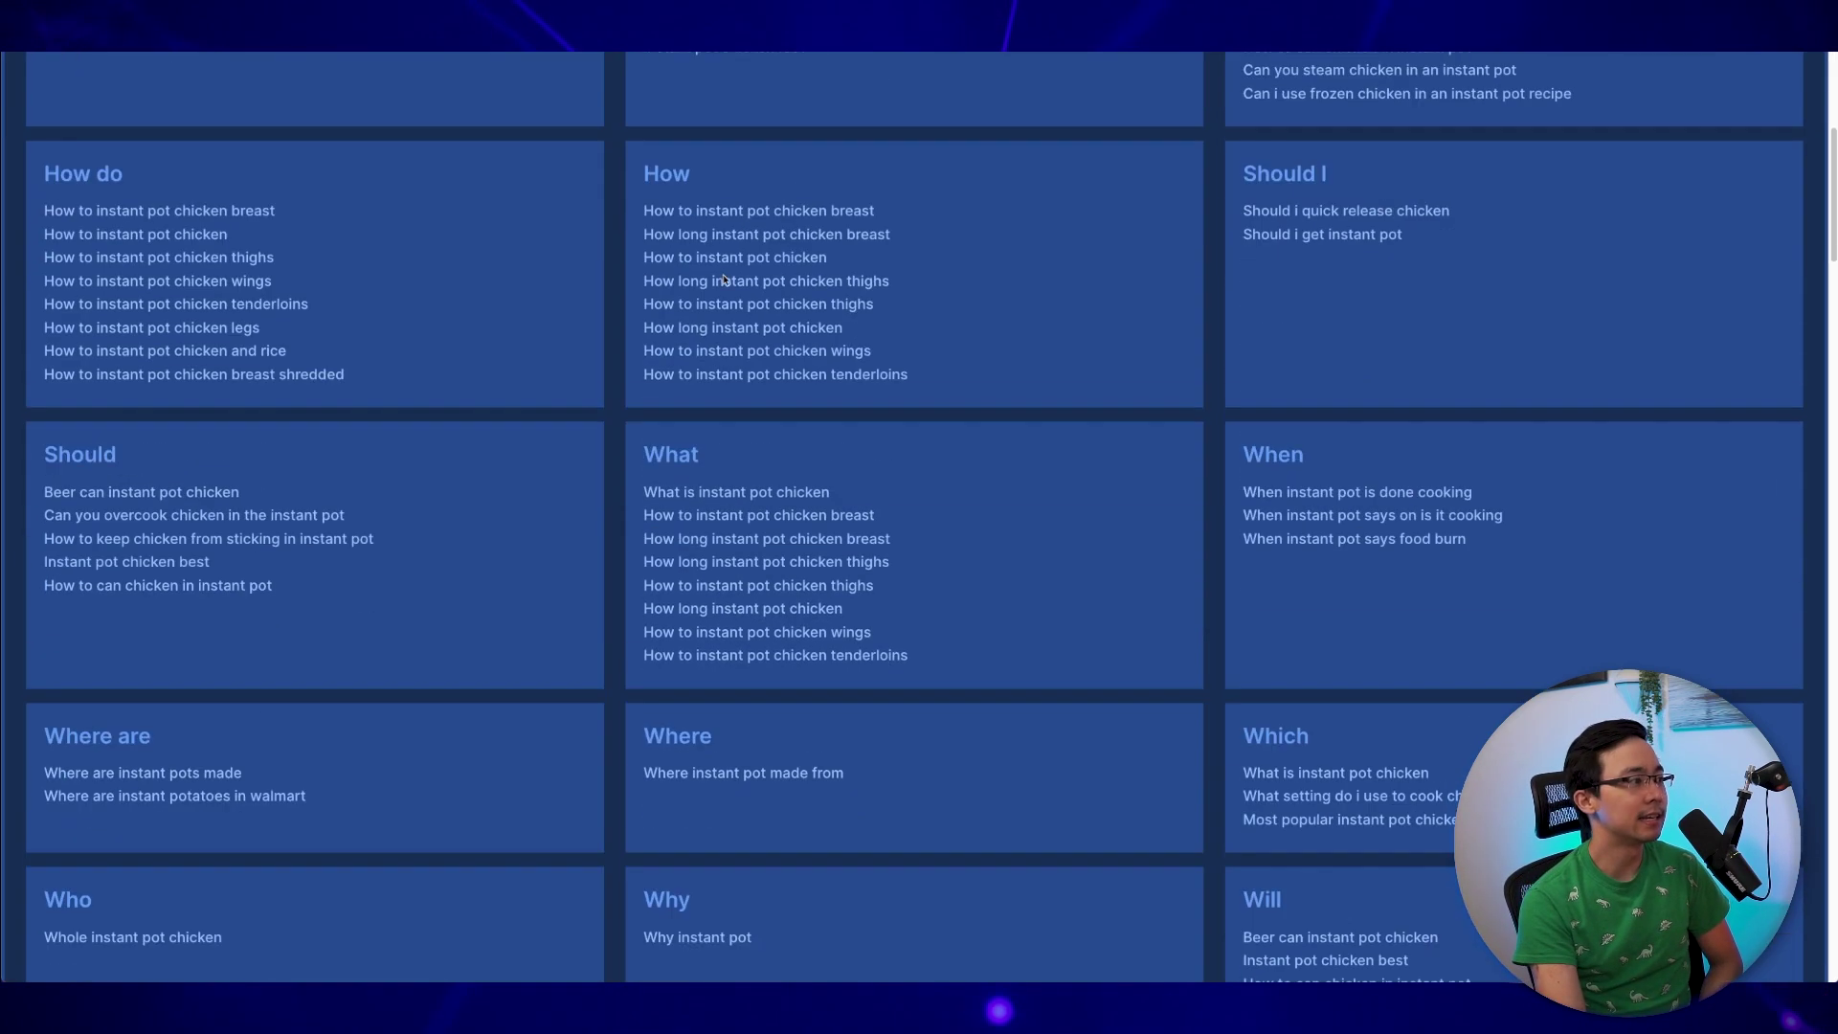
pyautogui.scroll(-4, 886, 302)
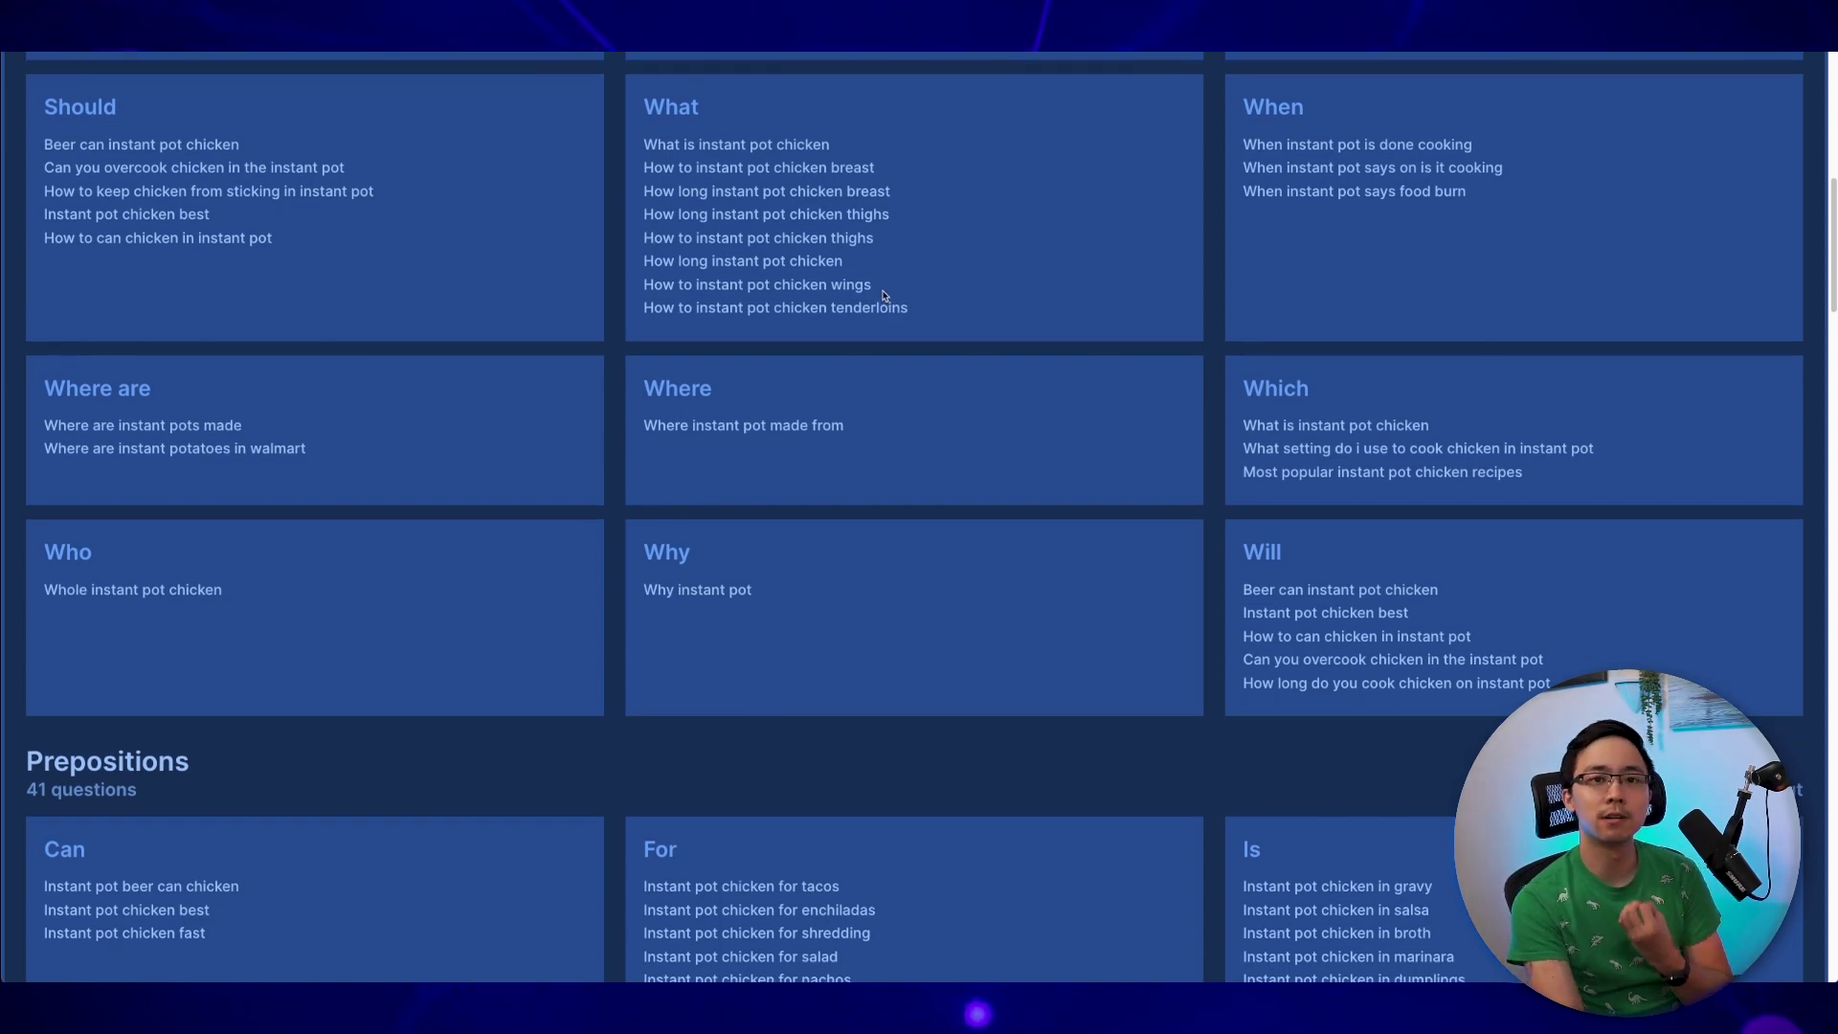
pyautogui.scroll(-1, 886, 295)
pyautogui.scroll(-3, 883, 294)
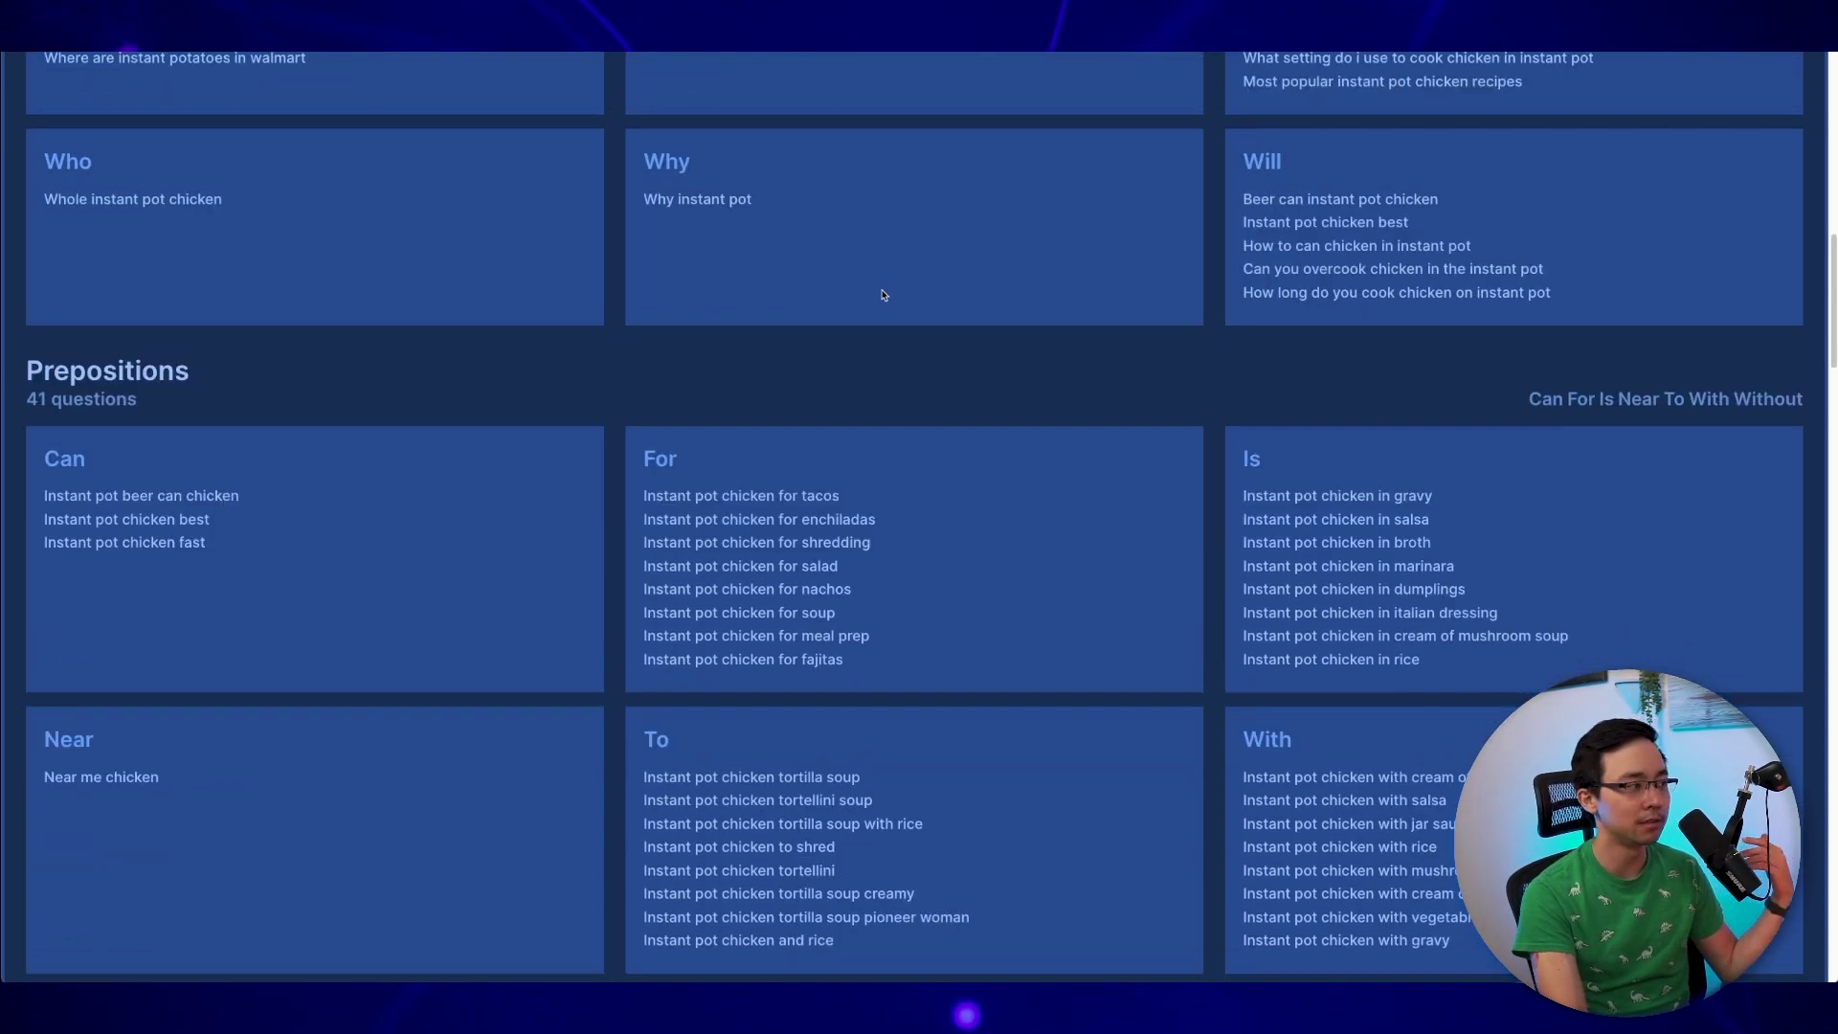
pyautogui.scroll(-3, 883, 295)
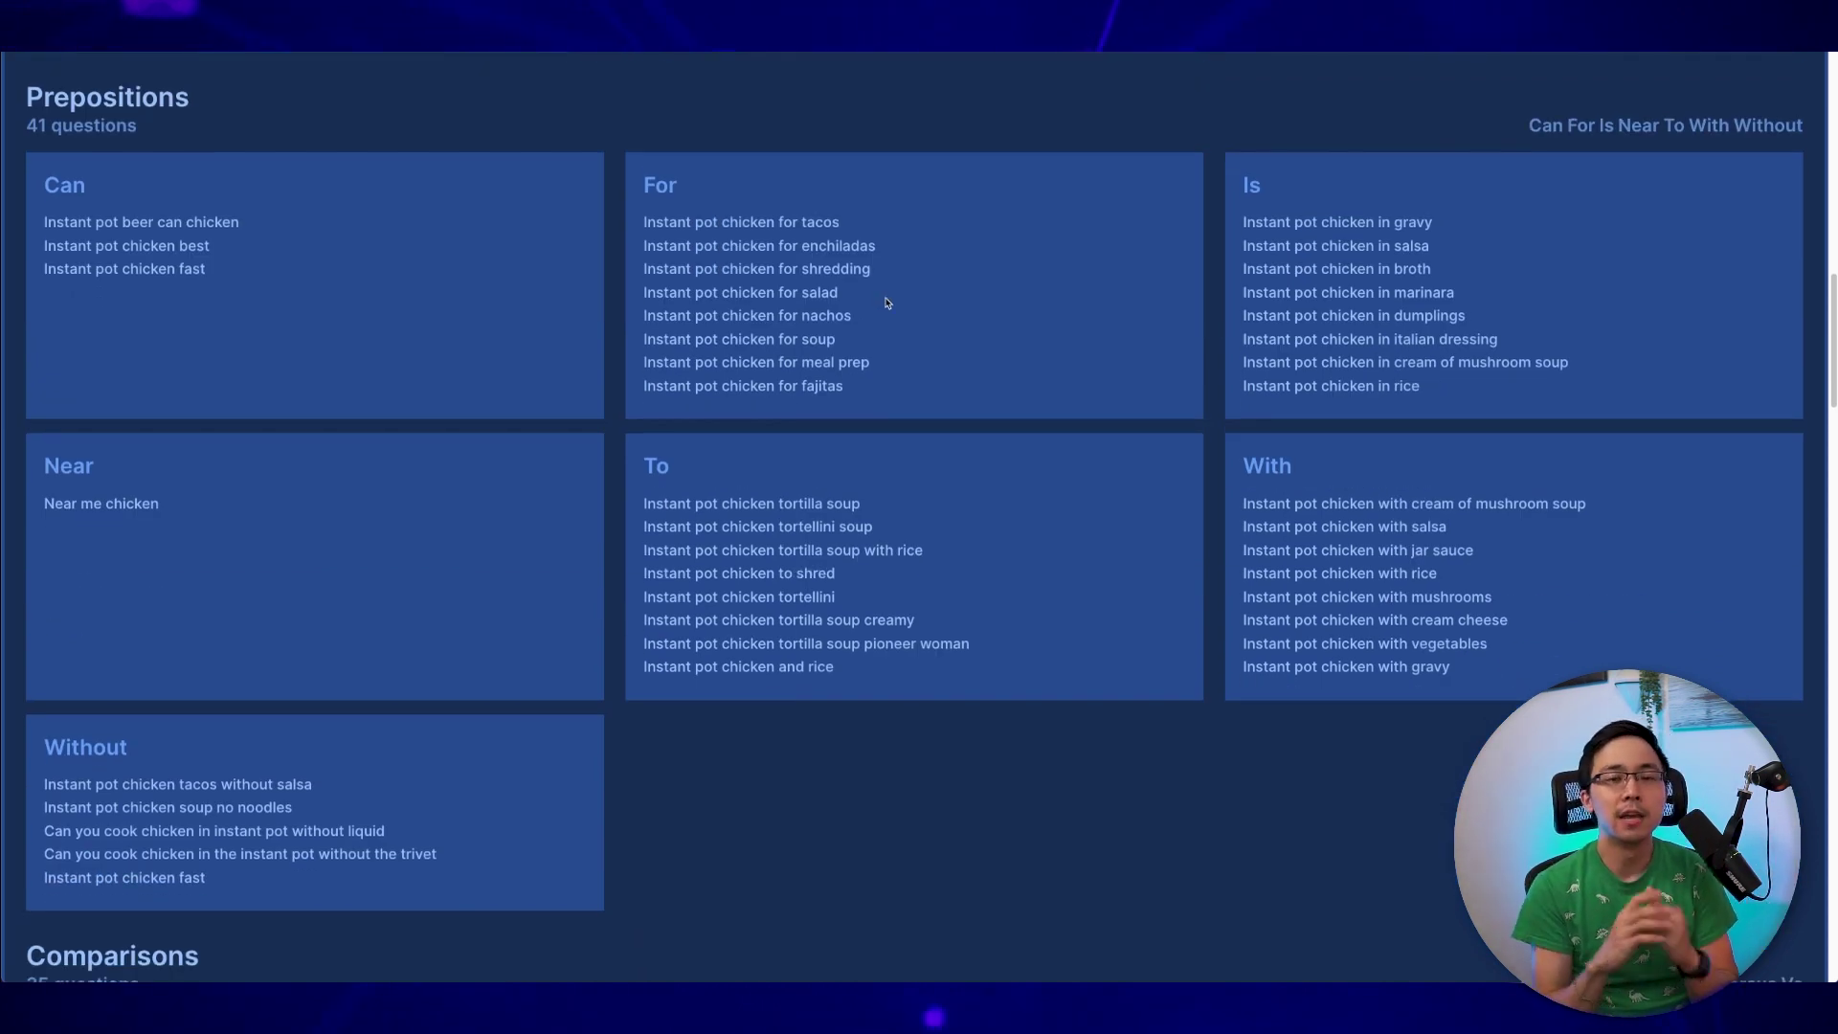
pyautogui.scroll(-10, 887, 304)
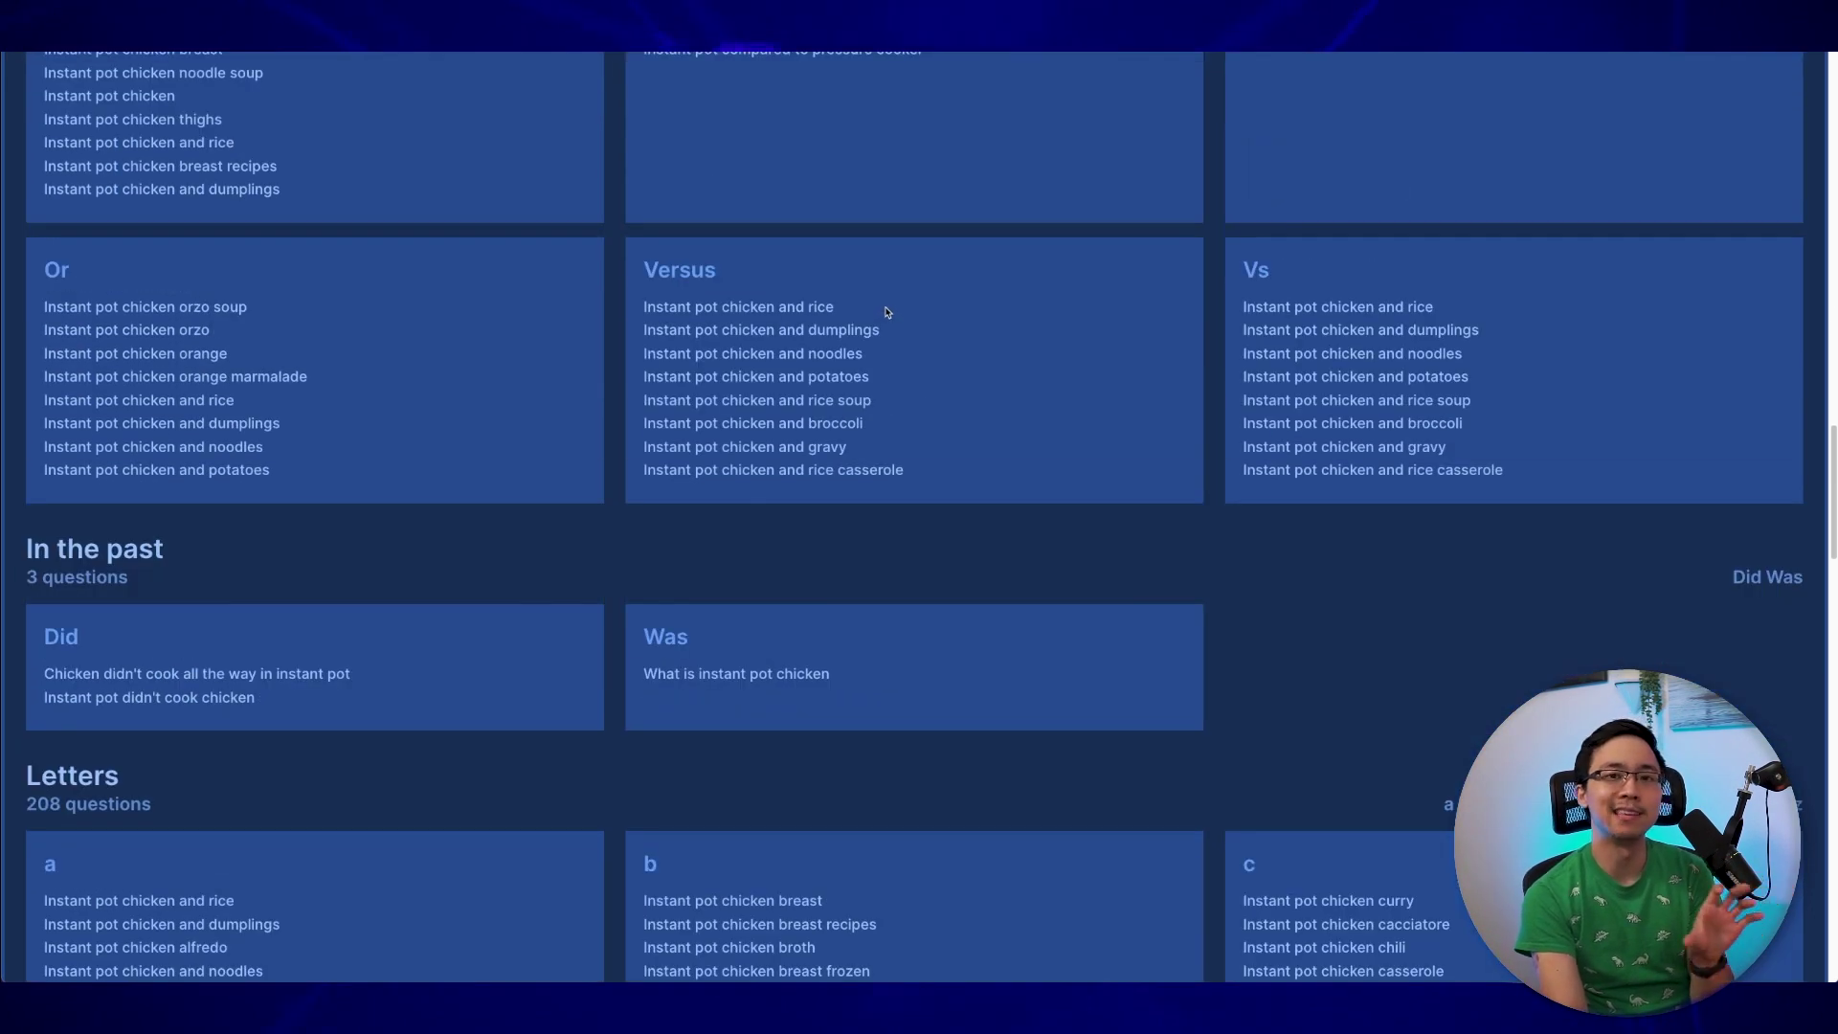
pyautogui.scroll(-3, 887, 312)
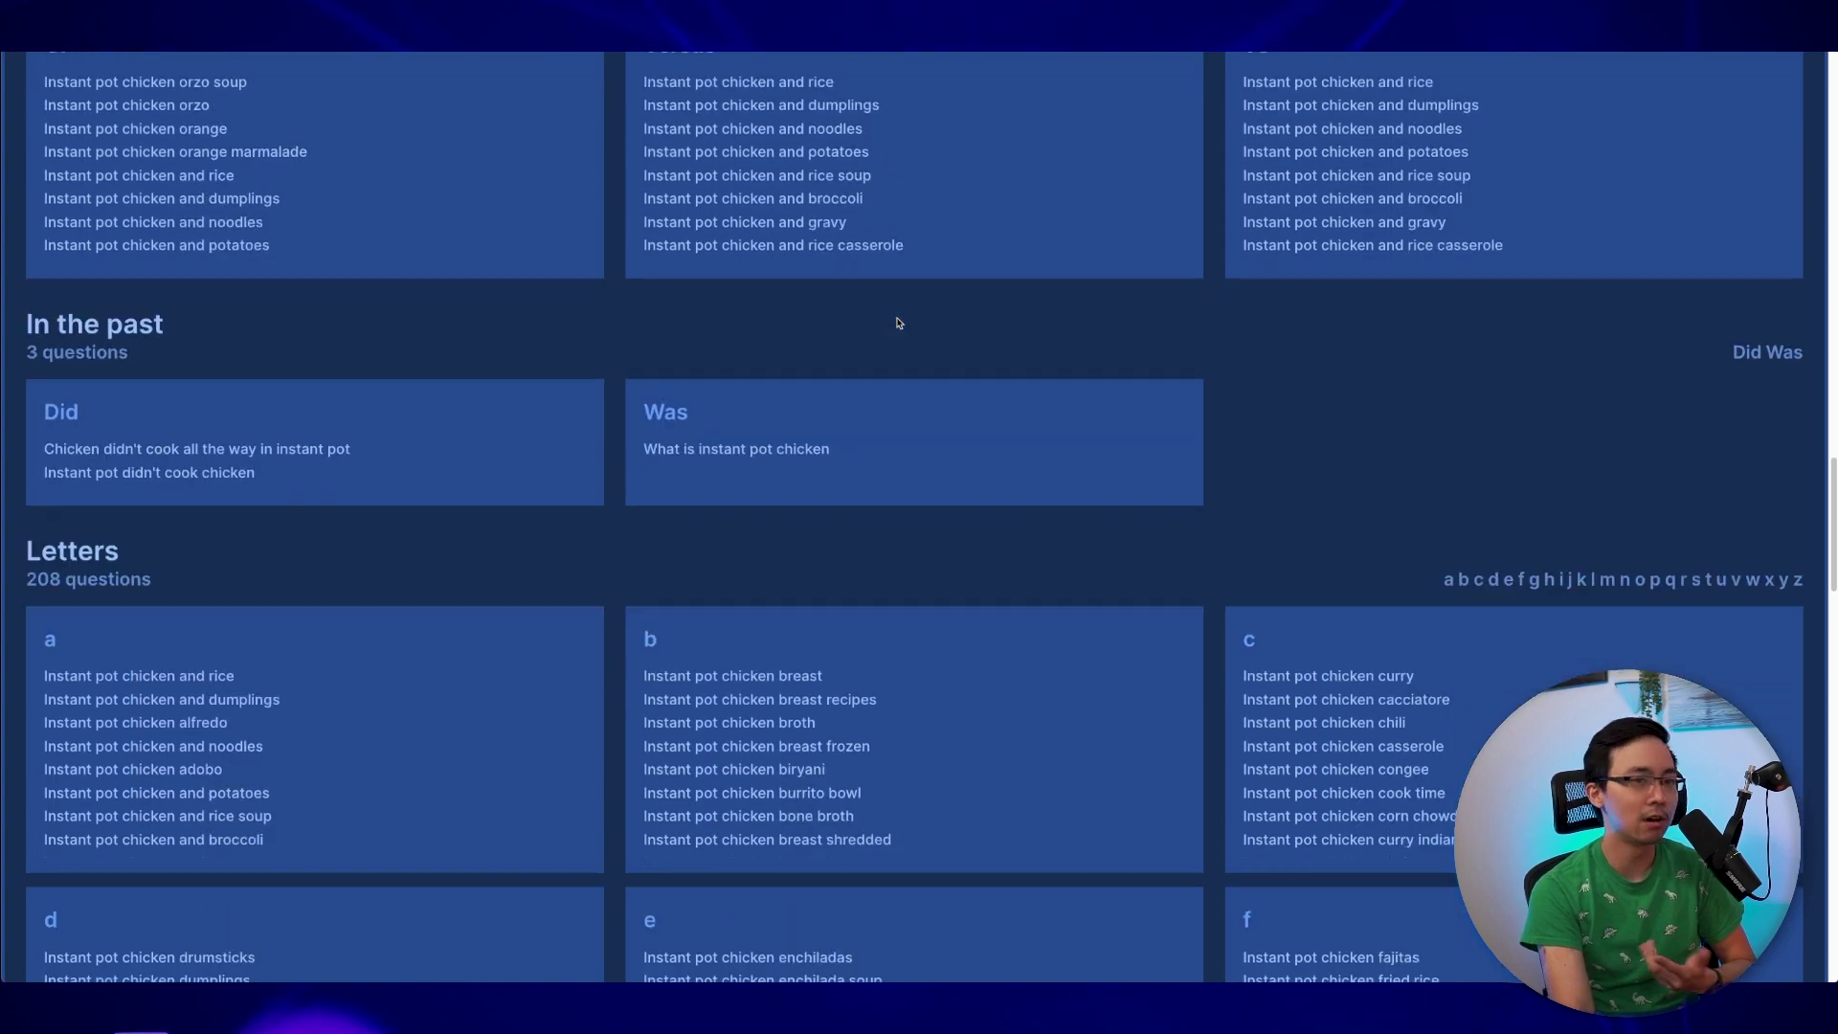
pyautogui.scroll(-5, 899, 323)
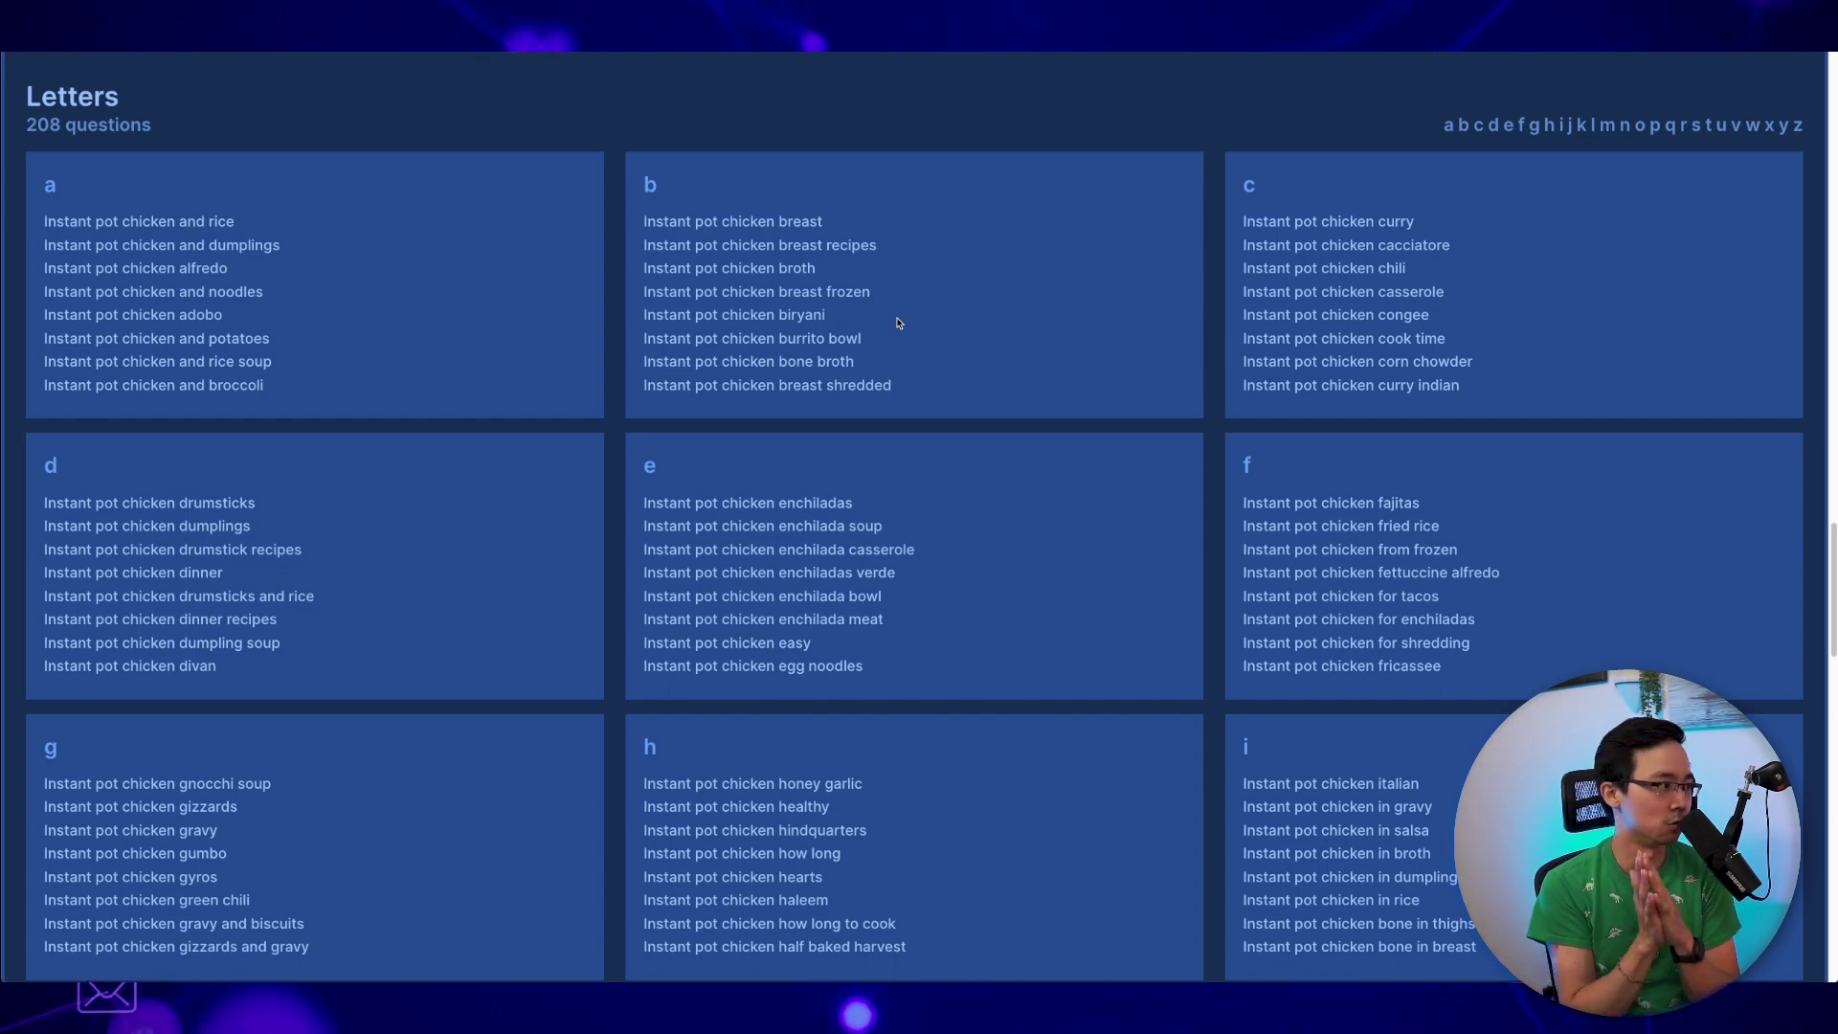
pyautogui.scroll(-2, 906, 332)
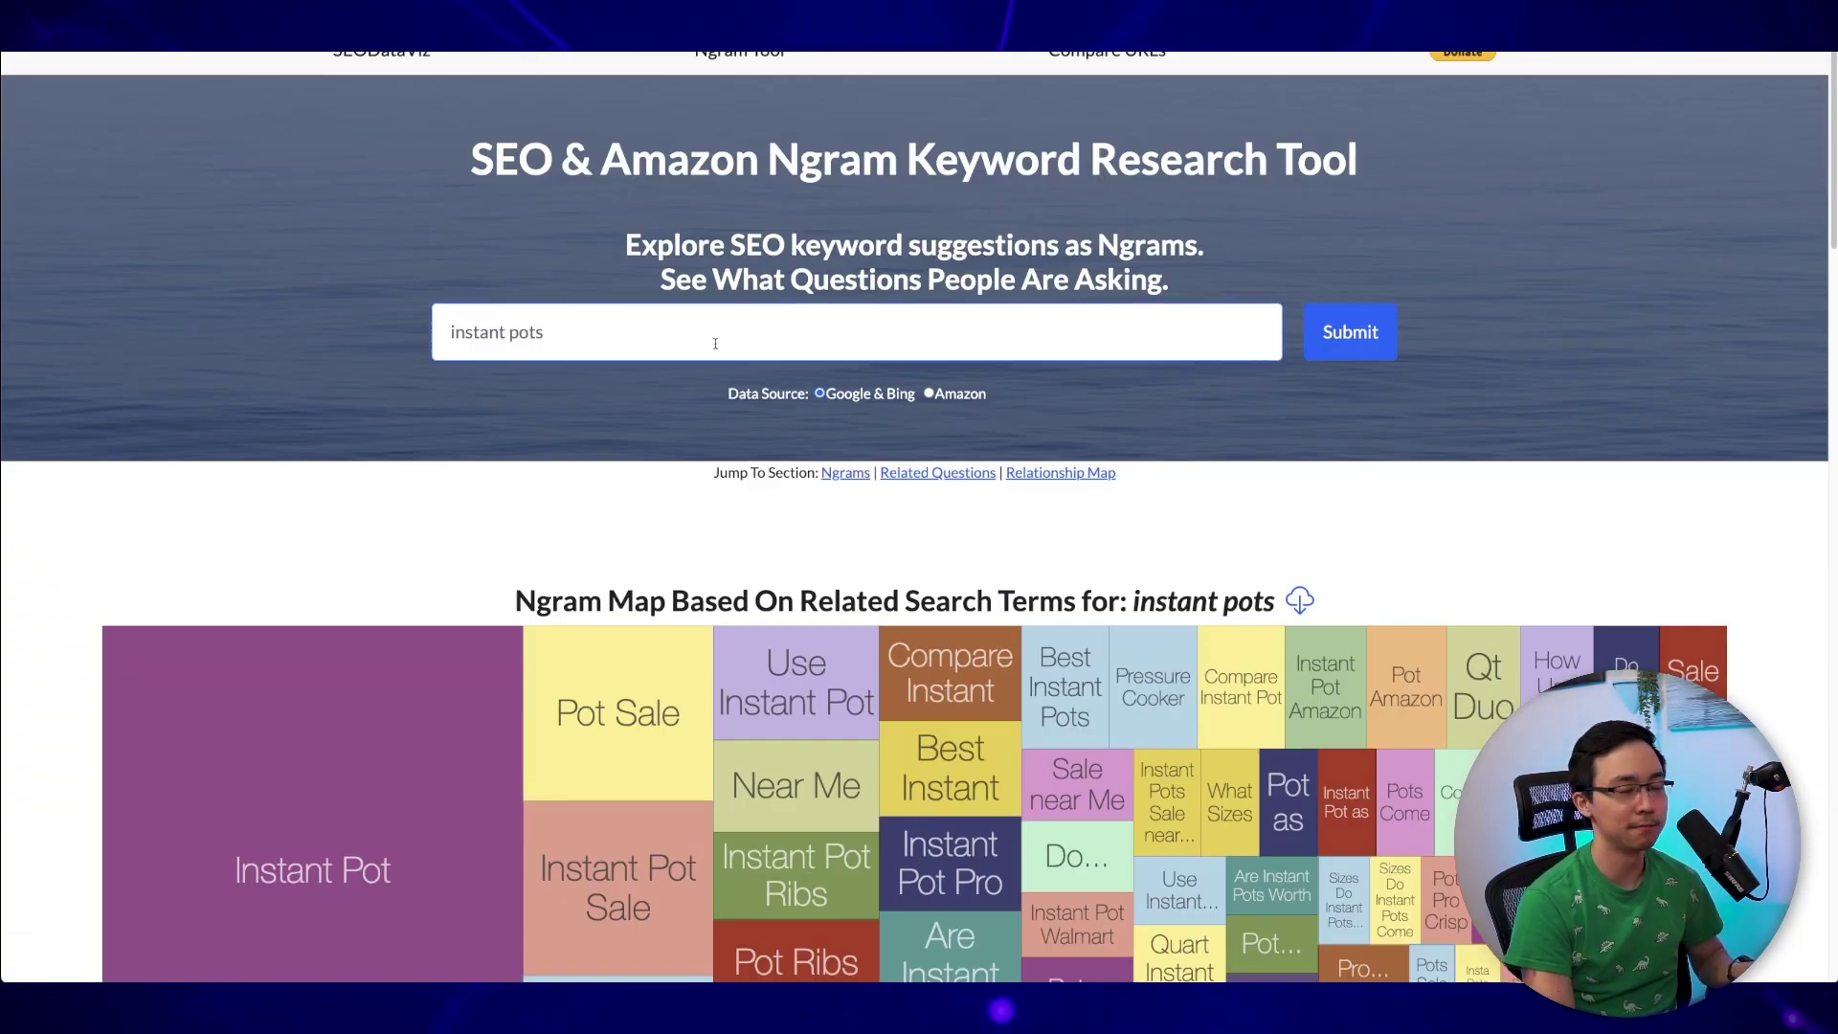
# Replace the ngram search term 'instant pots' with 'instant pot * chicken'.
pyautogui.click(721, 350)
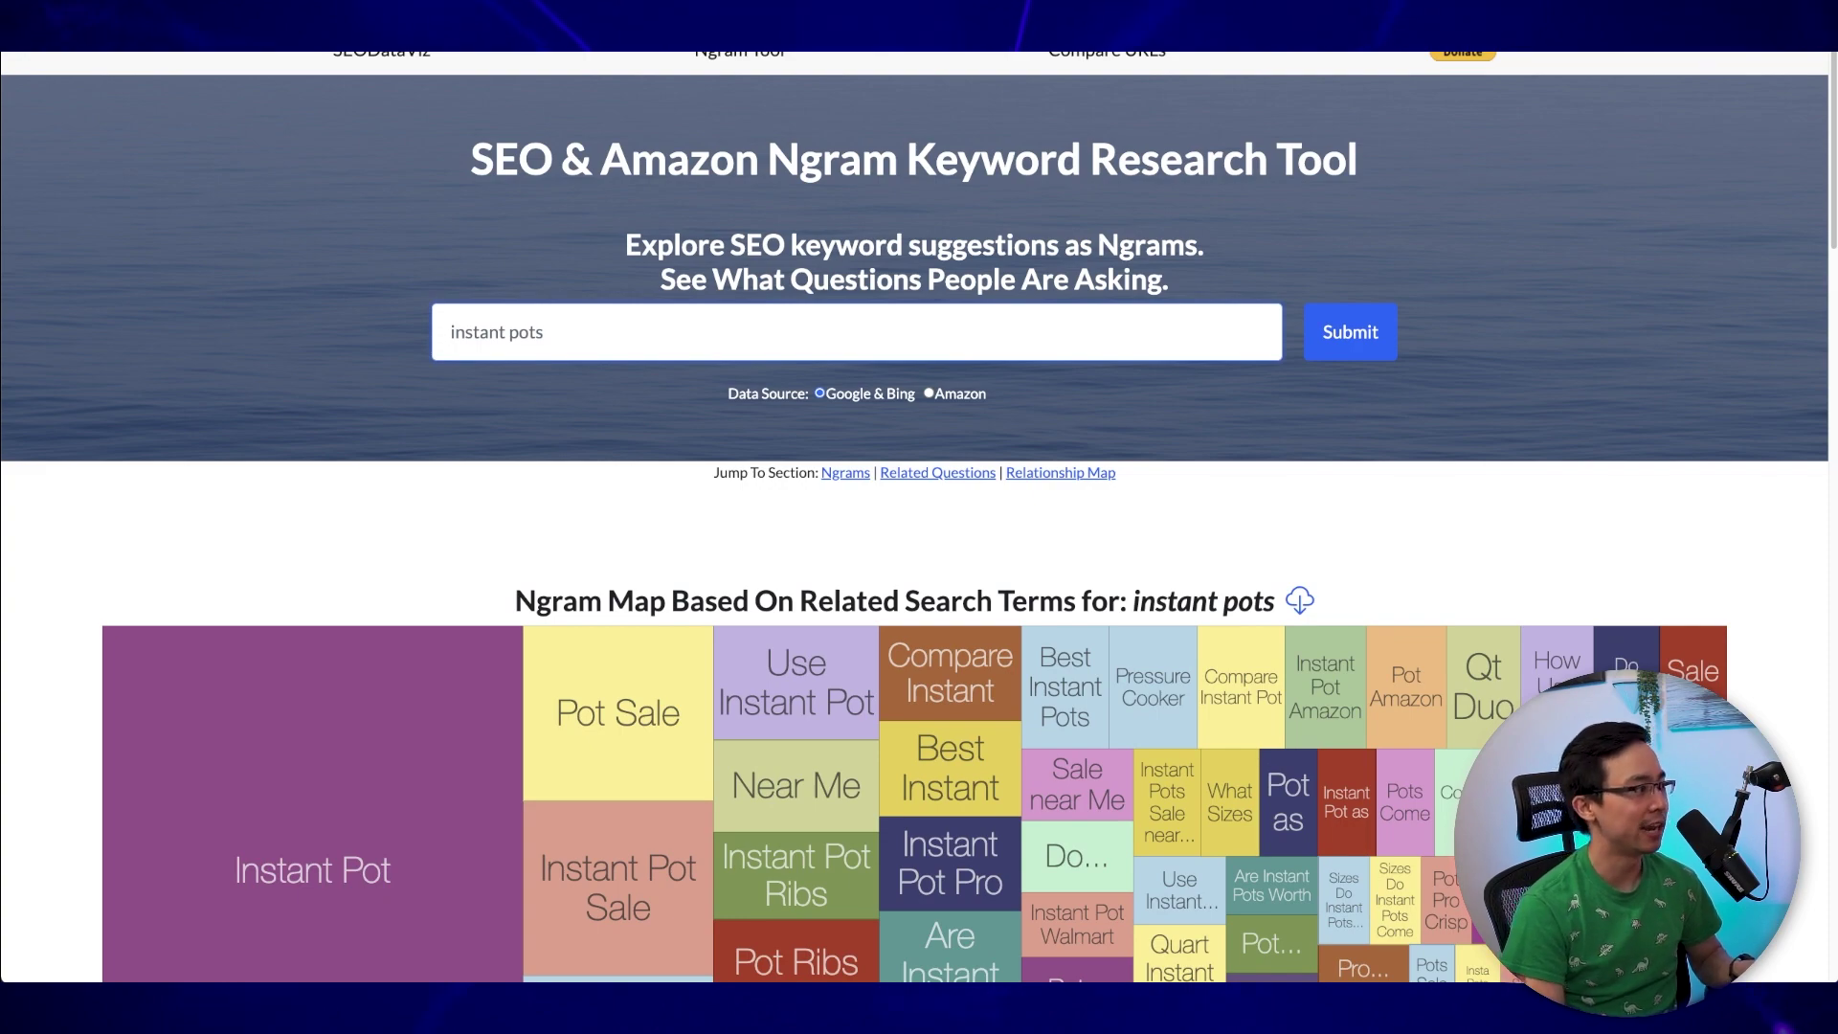
pyautogui.hotkey('ctrl', 'a')
pyautogui.write('inst')
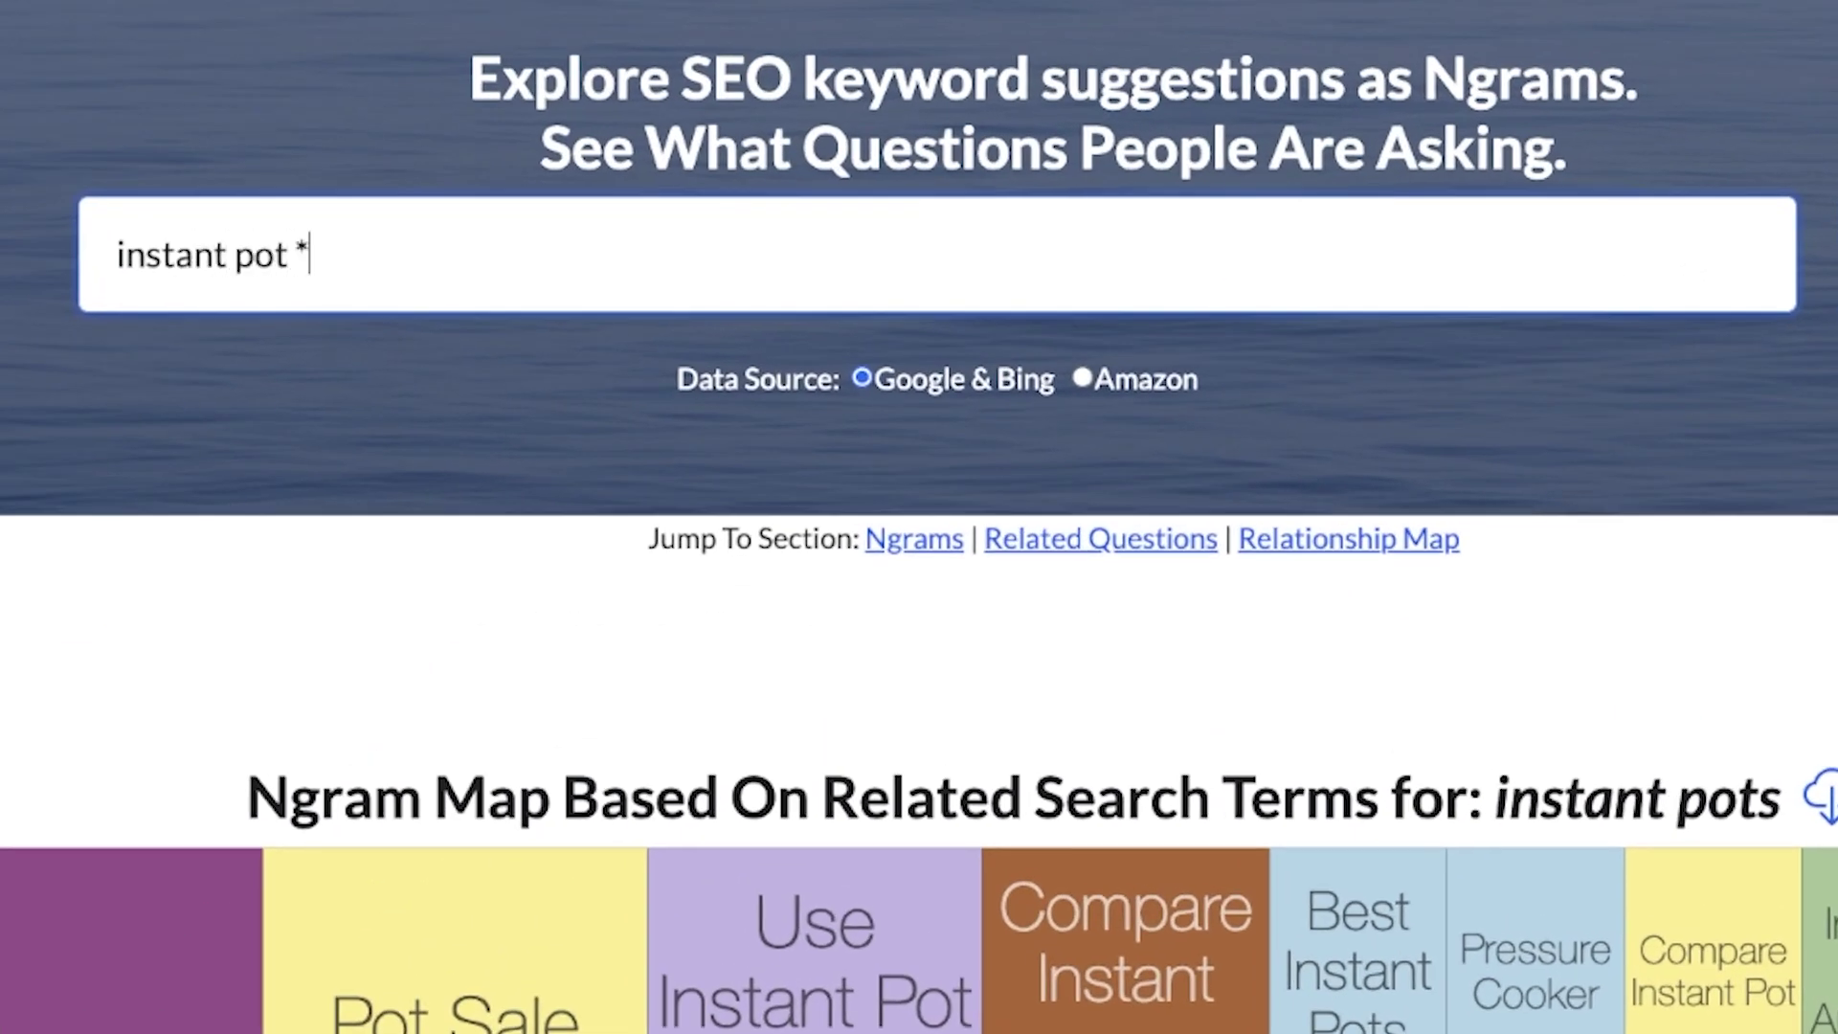
pyautogui.write('ant pot * chicken')
pyautogui.press('Return')
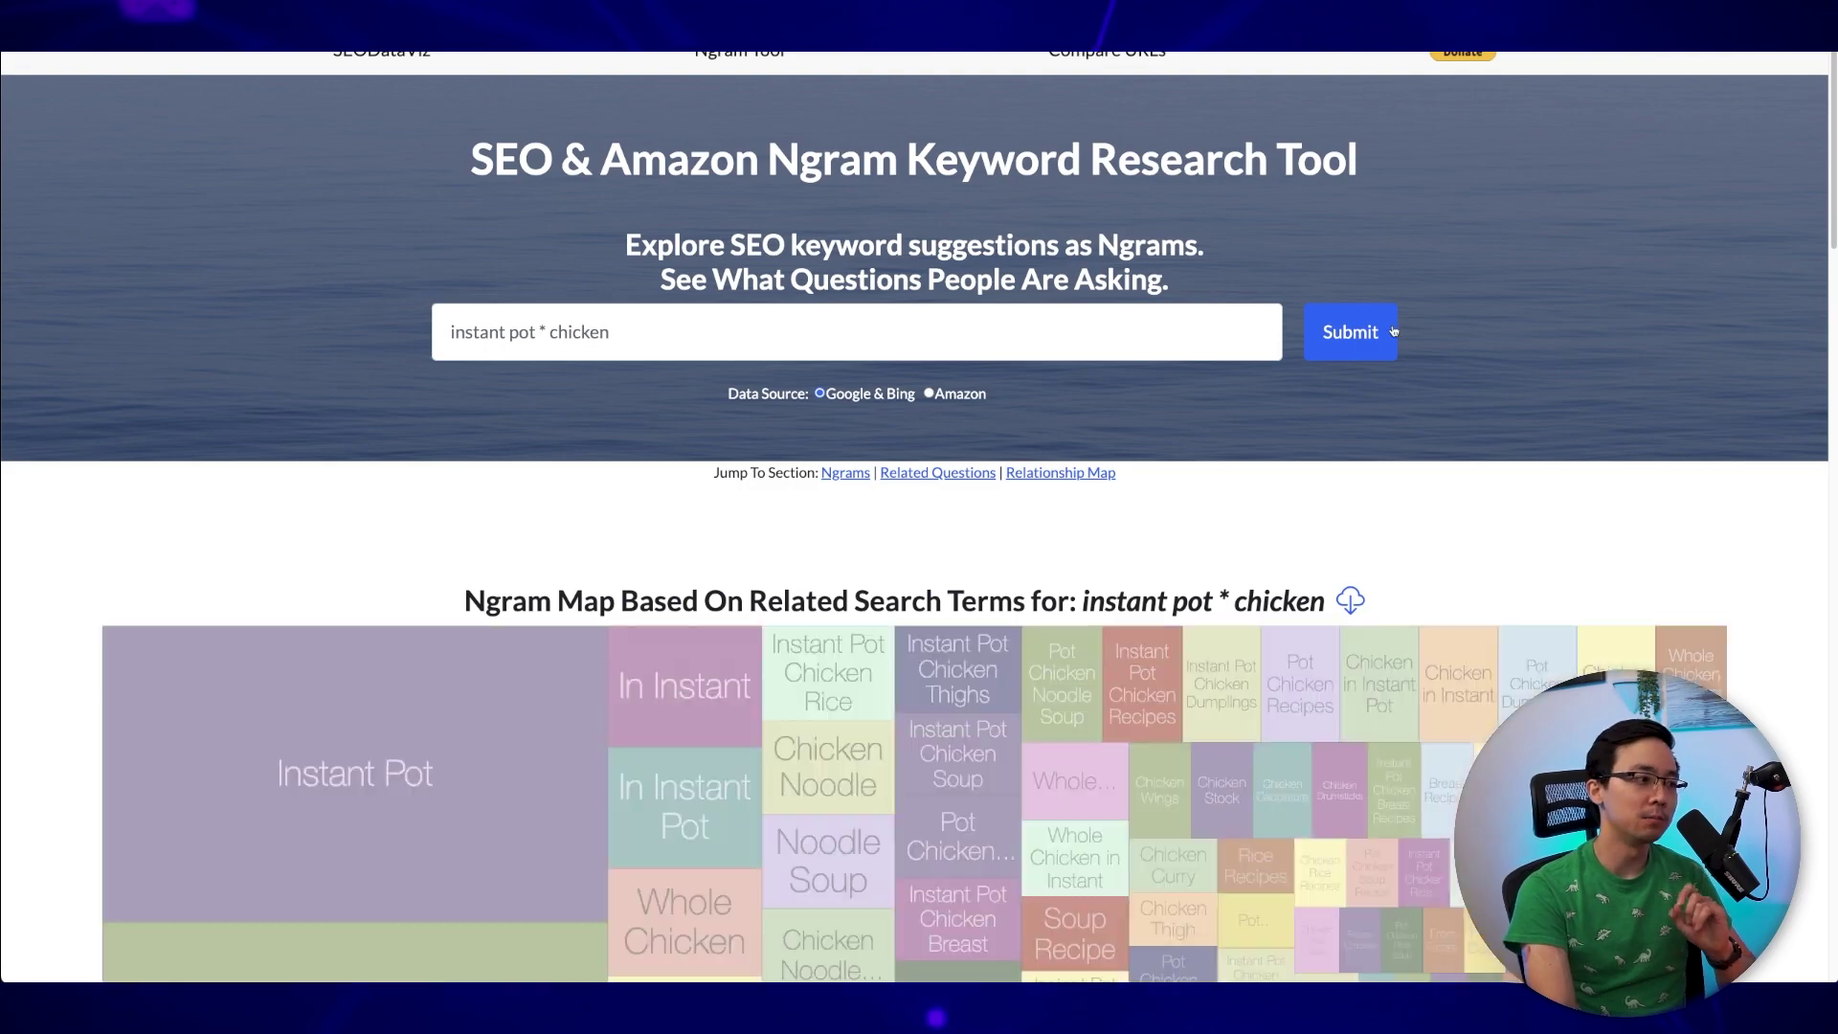
# Scroll past the ngram treemap and related questions to the Search Term Relationship Map.
pyautogui.scroll(-15, 1339, 305)
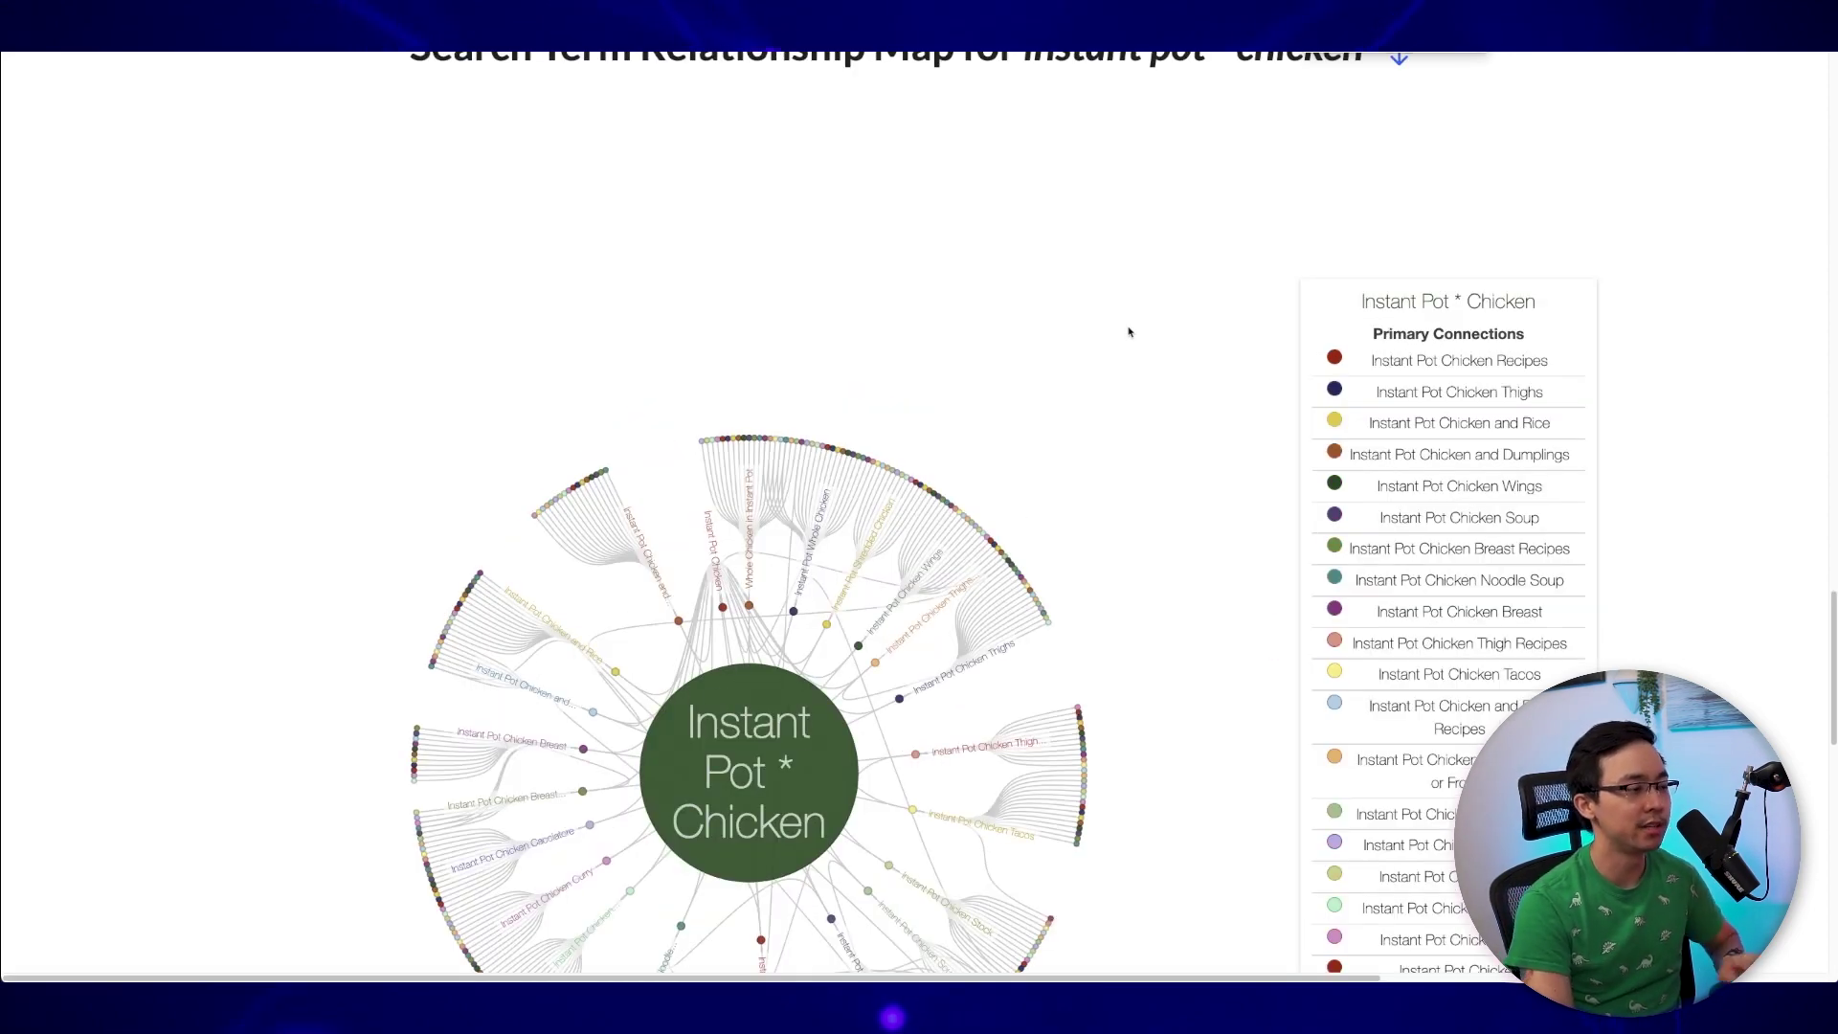
pyautogui.scroll(-2, 1129, 331)
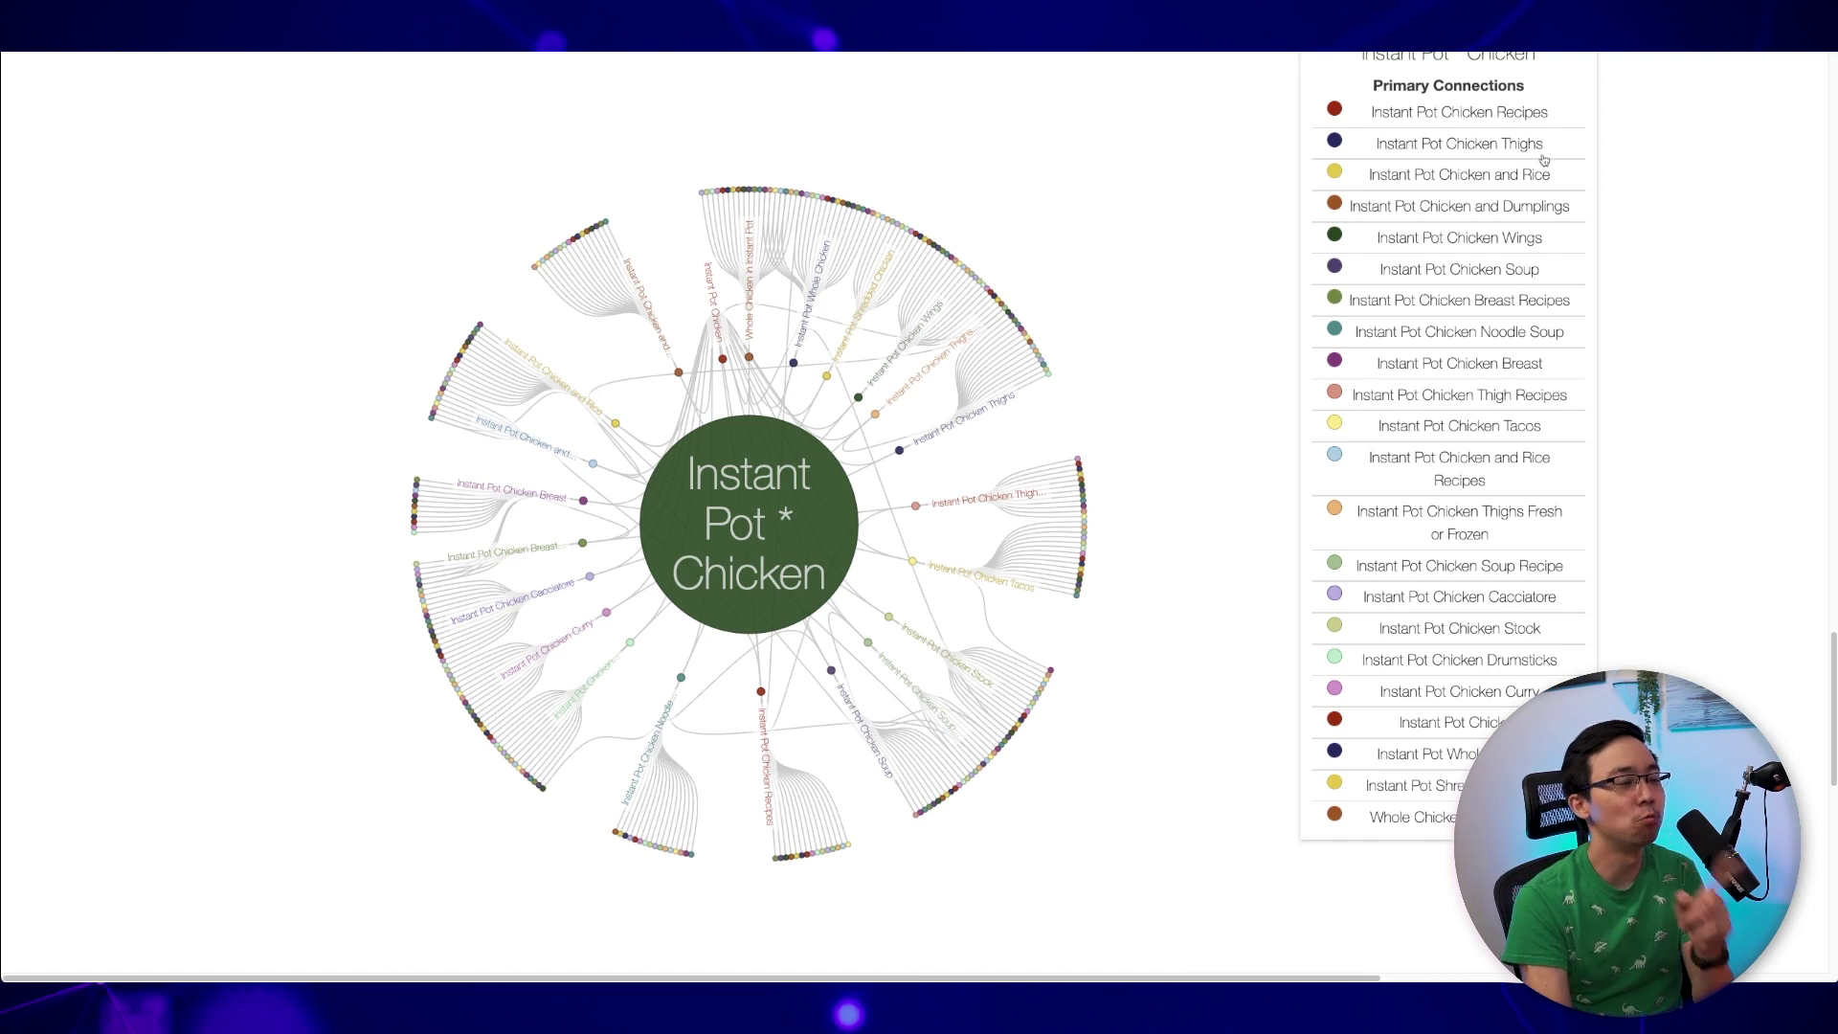
pyautogui.scroll(-1, 1523, 250)
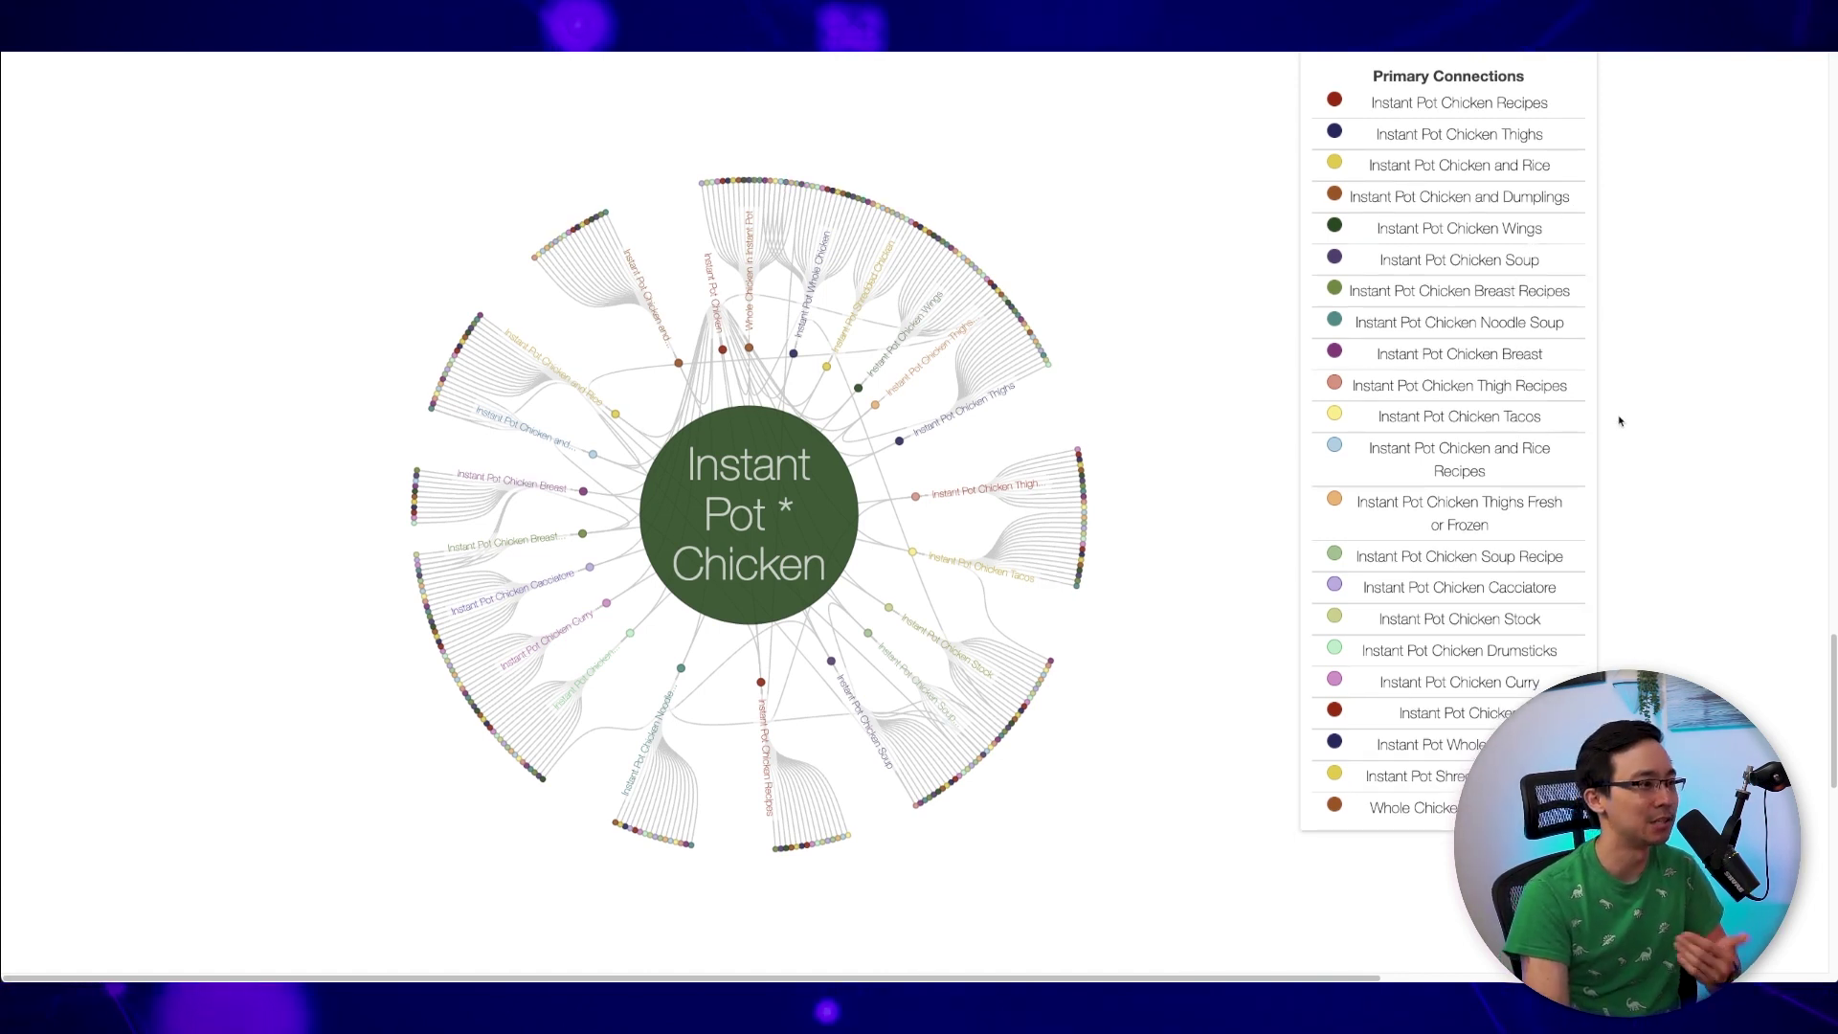
pyautogui.scroll(-1, 1621, 421)
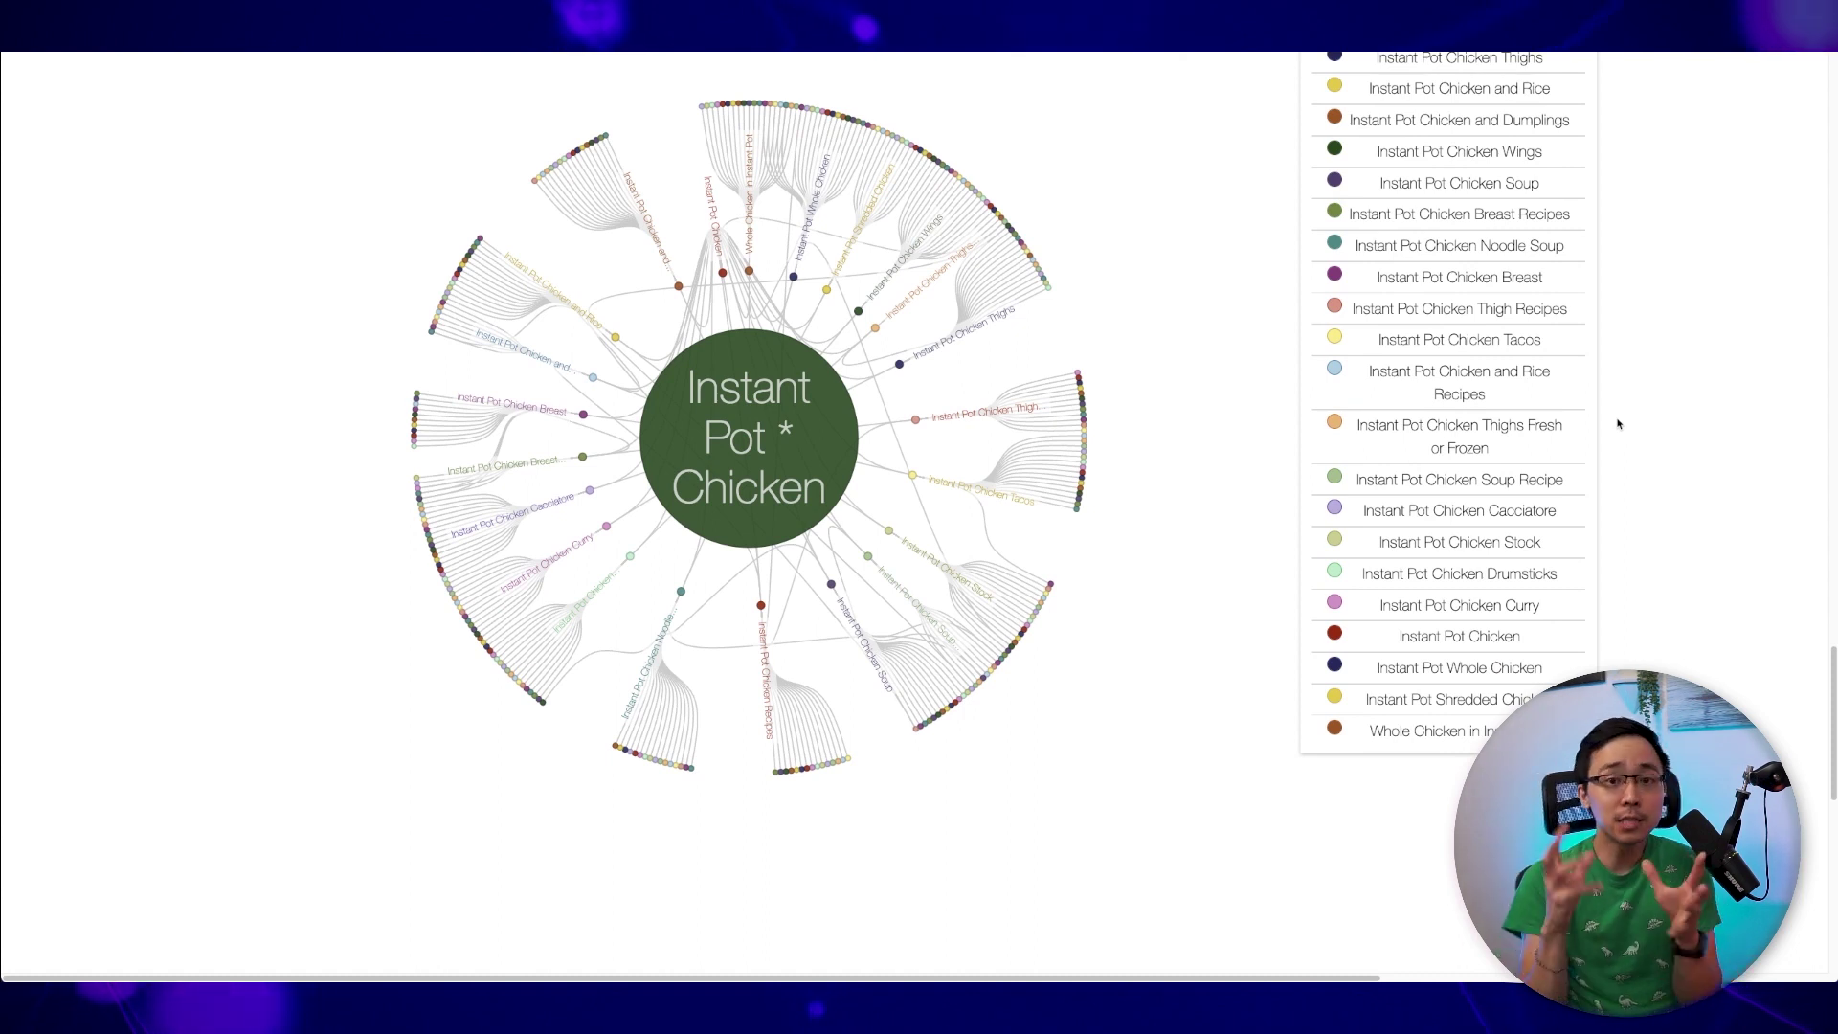